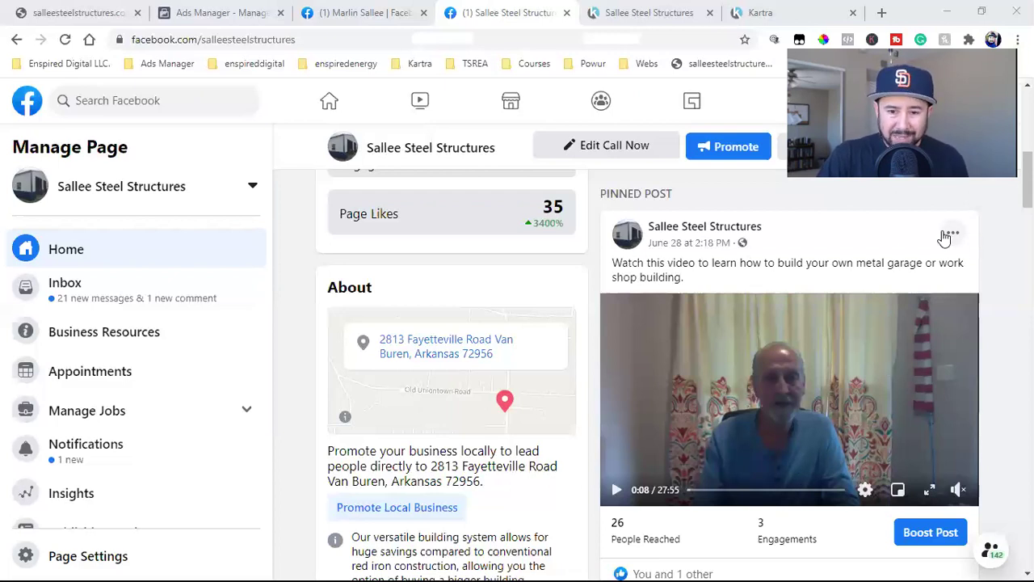
# Highlight the pinned post heading, locate the Ads Manager shortcut on the personal account's Facebook home page, and switch to Ads Manager.
pyautogui.tripleClick(650, 195)
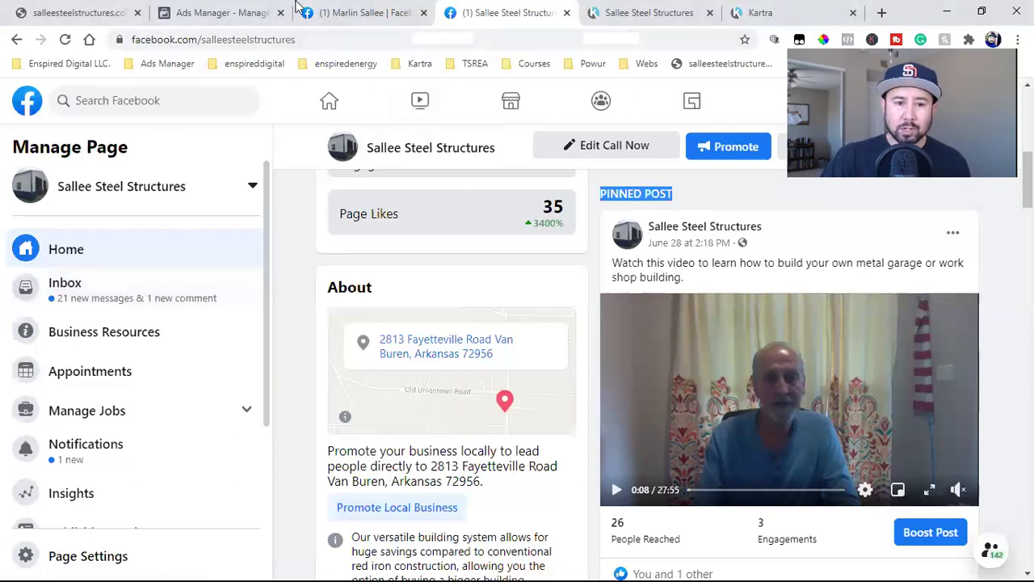
pyautogui.click(358, 12)
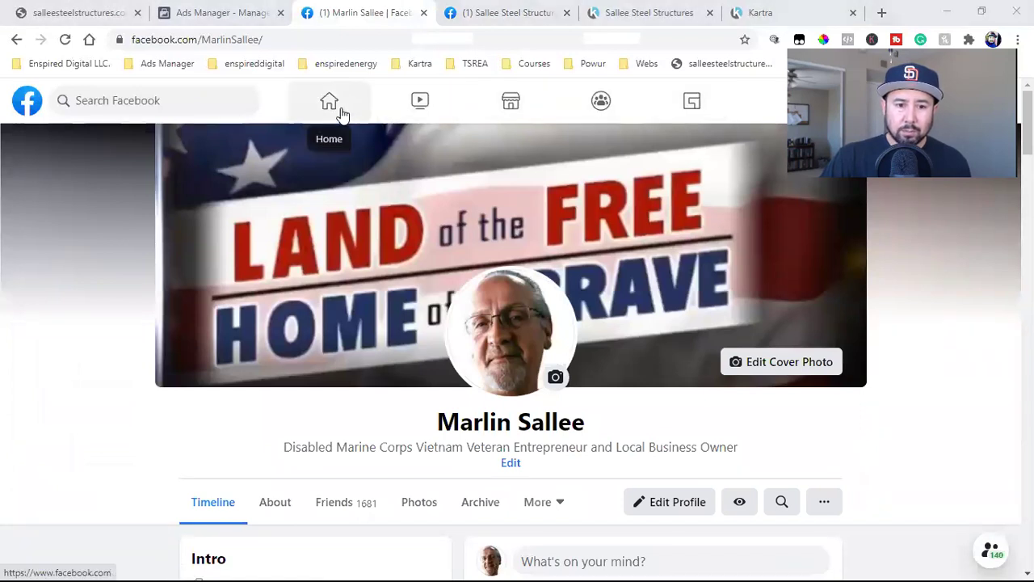
pyautogui.click(343, 113)
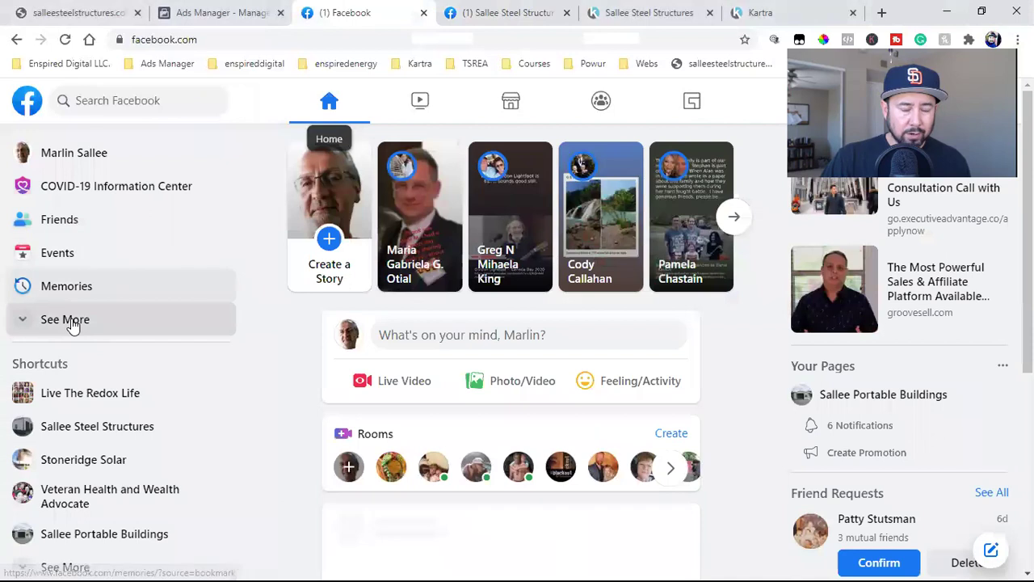
pyautogui.click(72, 323)
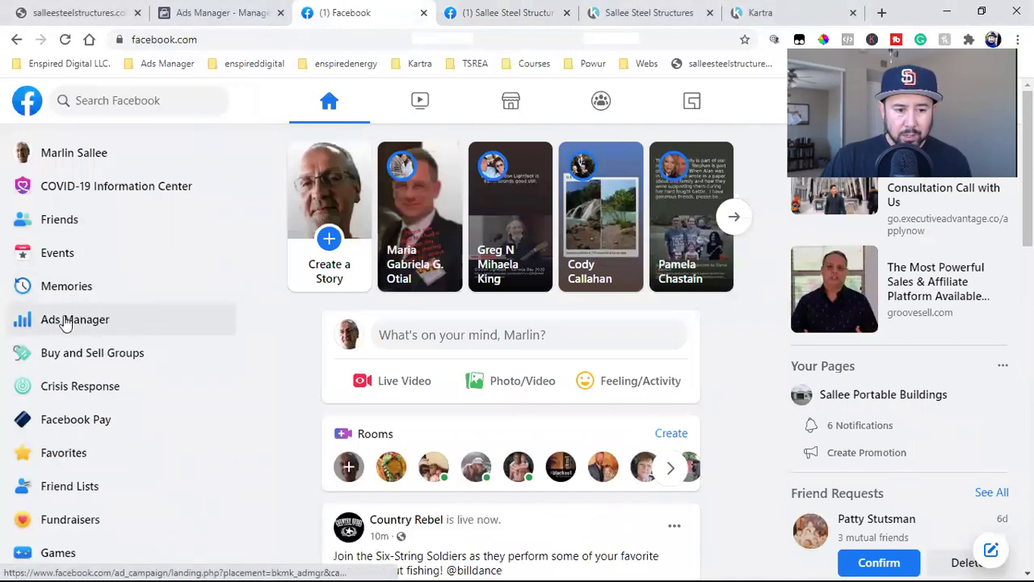
pyautogui.hotkey('ctrl', 'shift', 'Tab')
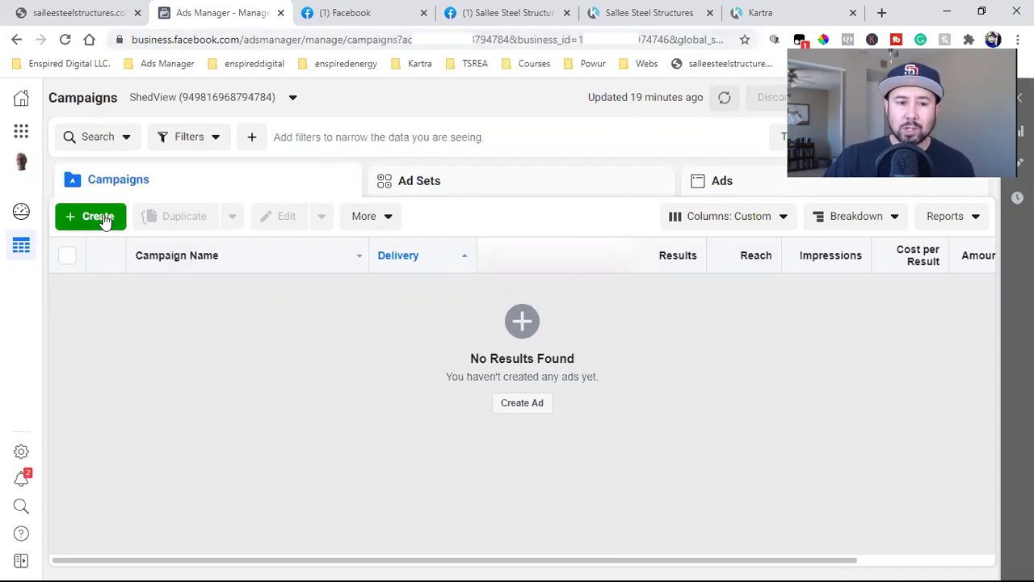
# Review which ad accounts and business profiles are available in Ads Manager.
pyautogui.click(206, 98)
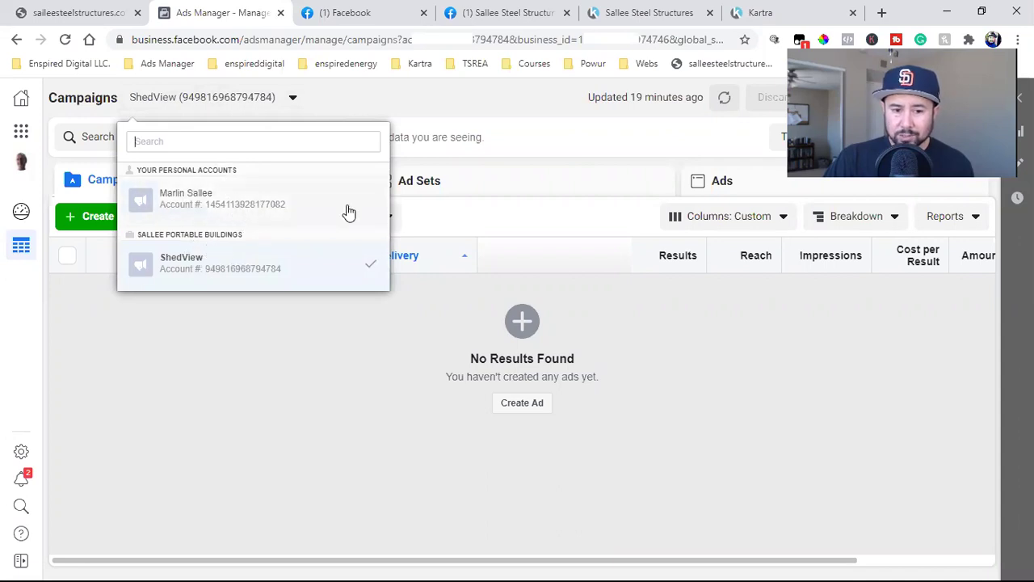
pyautogui.click(245, 366)
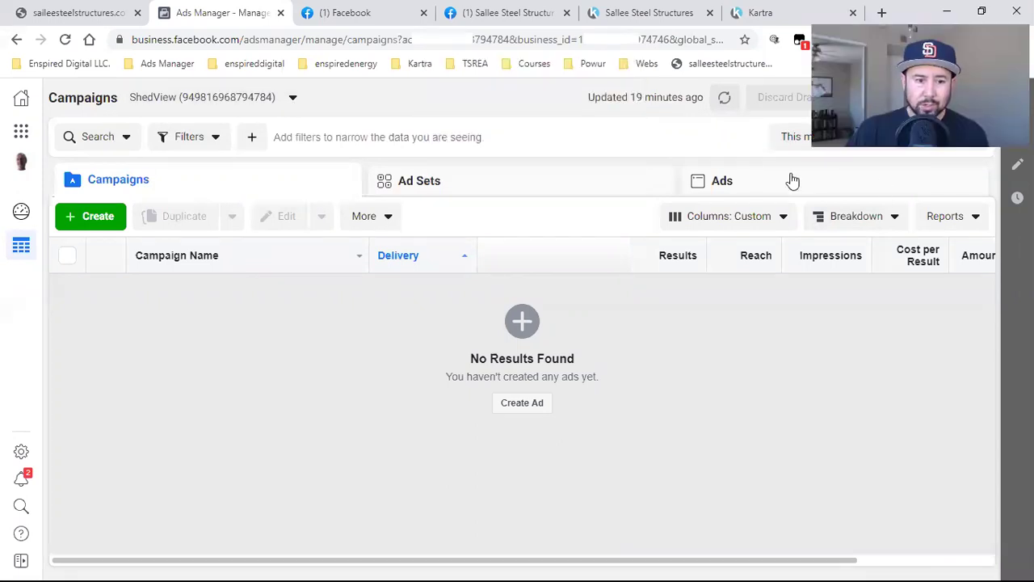
pyautogui.click(210, 98)
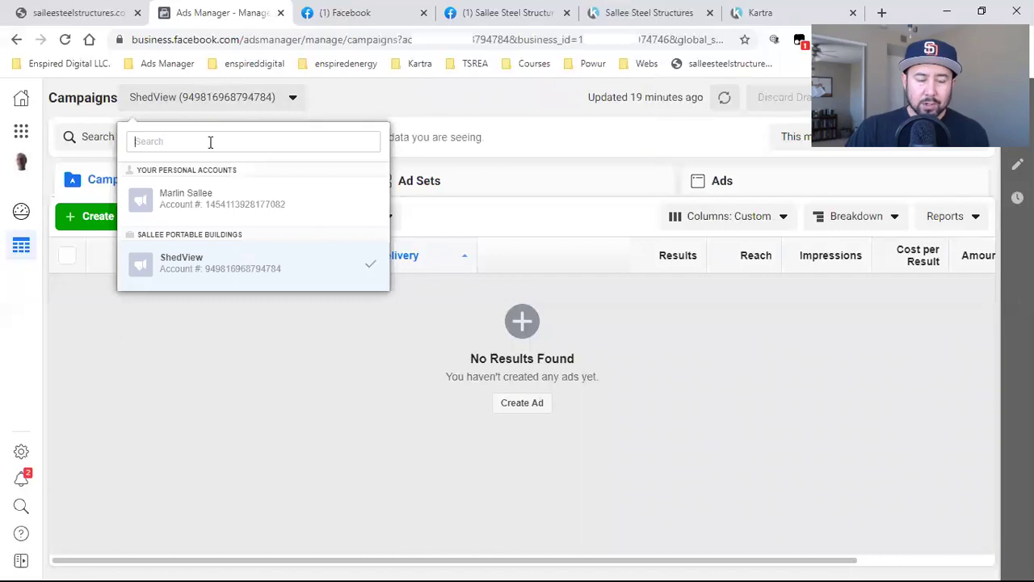
pyautogui.click(19, 164)
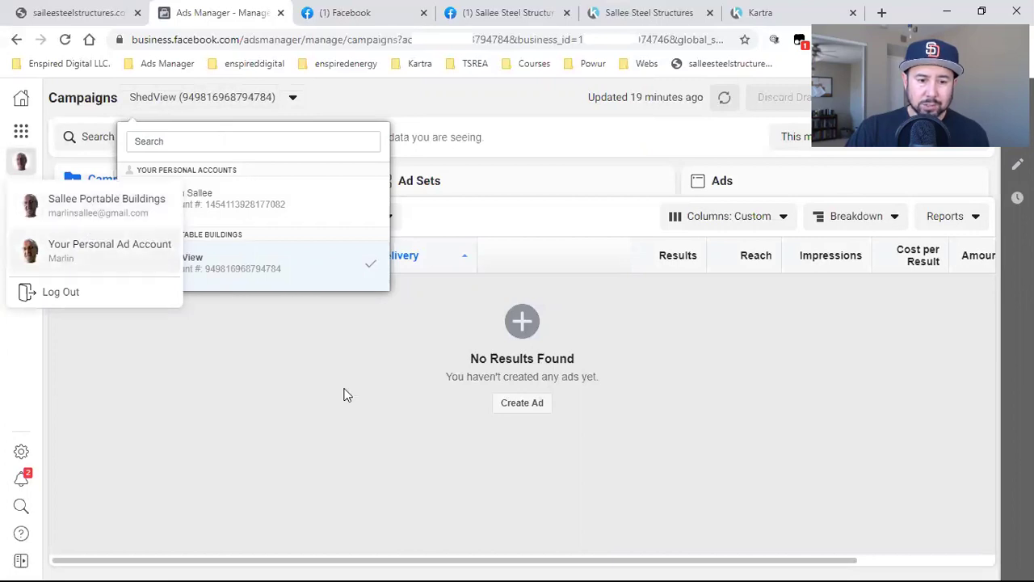
# Close the account lists and create a new campaign with the Video views objective.
pyautogui.click(262, 410)
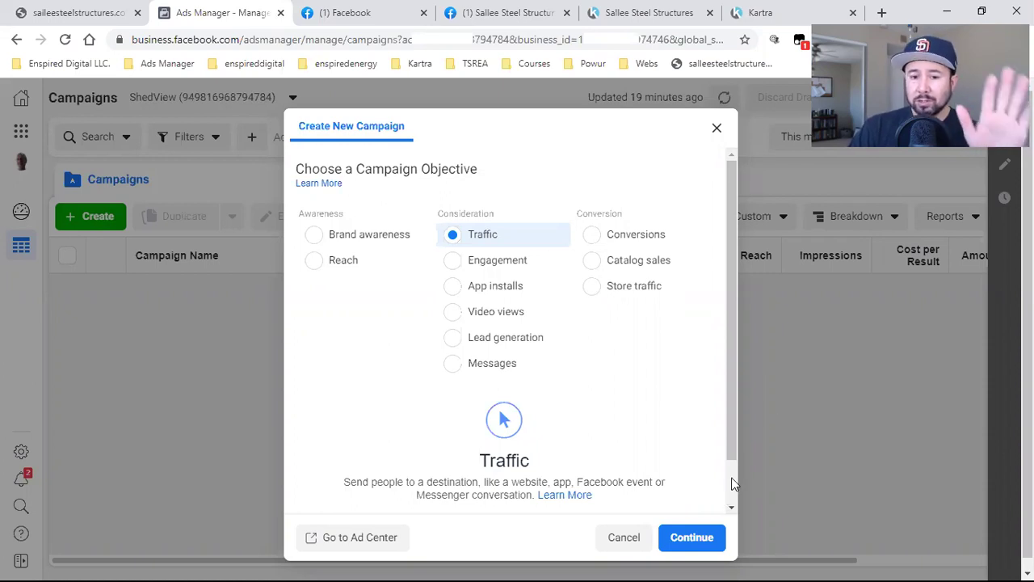
pyautogui.click(524, 315)
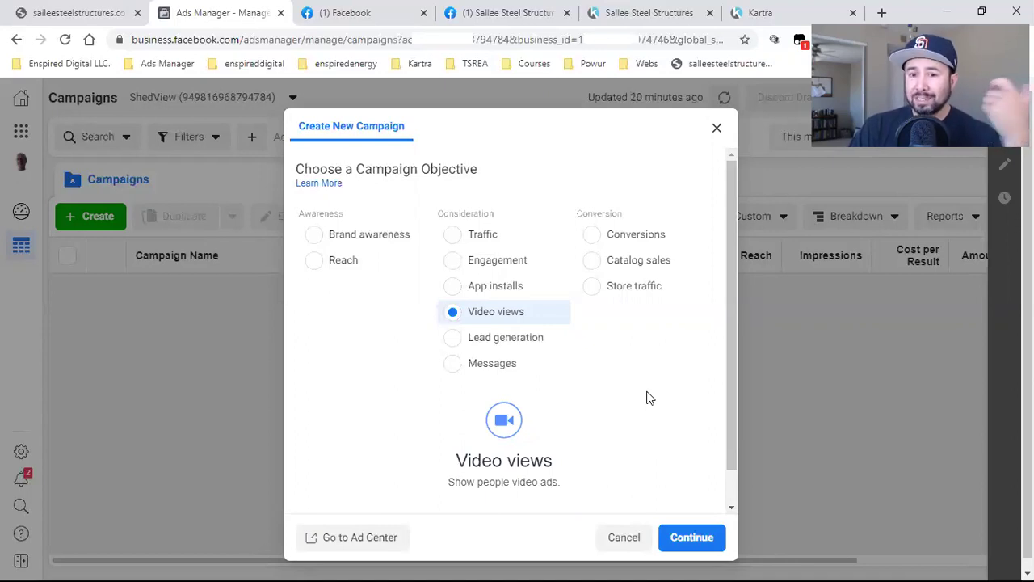
# Review the Sallee Steel Structures landing page and its free brochure download form, and close the form.
pyautogui.click(636, 11)
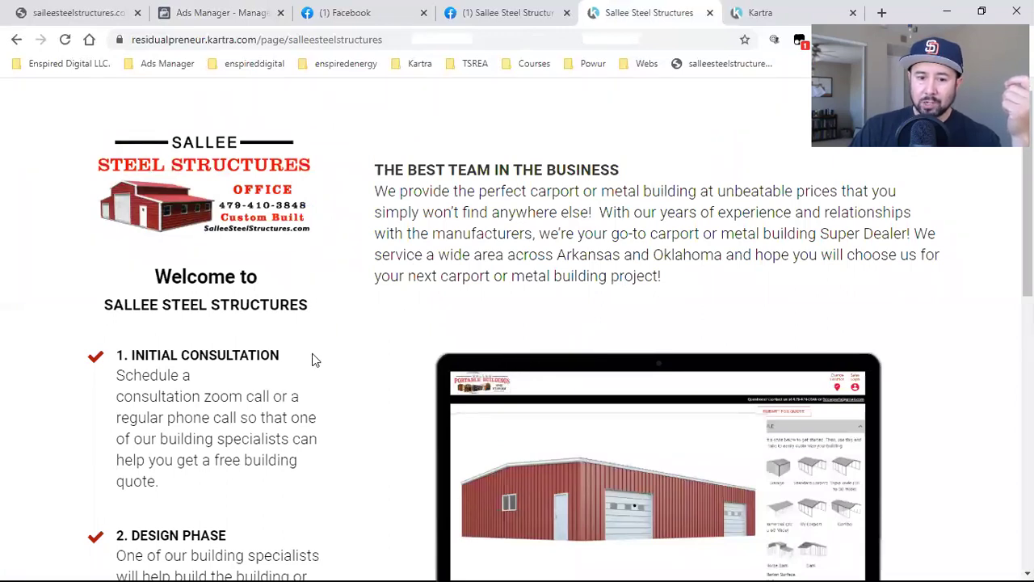
pyautogui.scroll(-7, 423, 343)
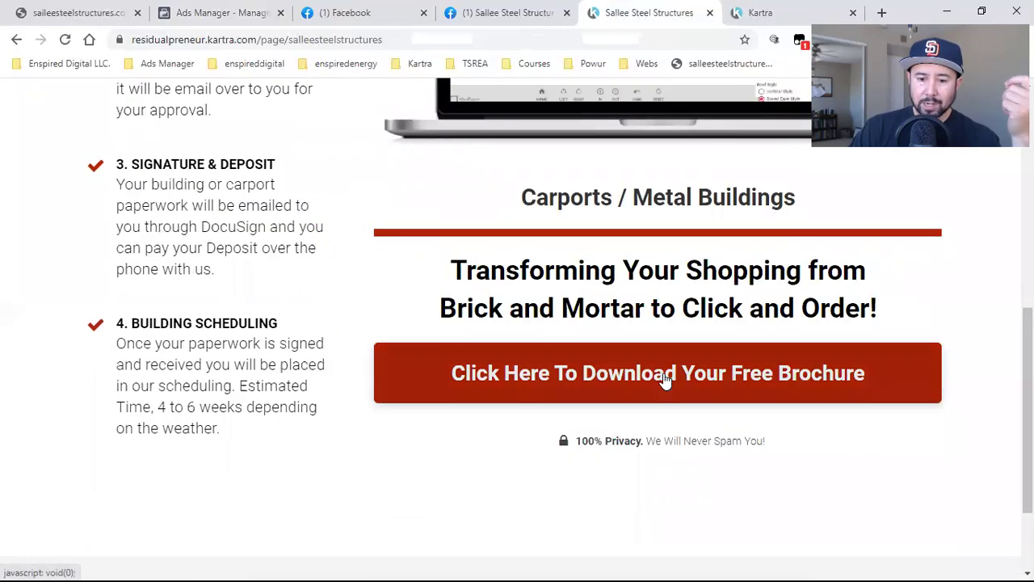
pyautogui.click(663, 377)
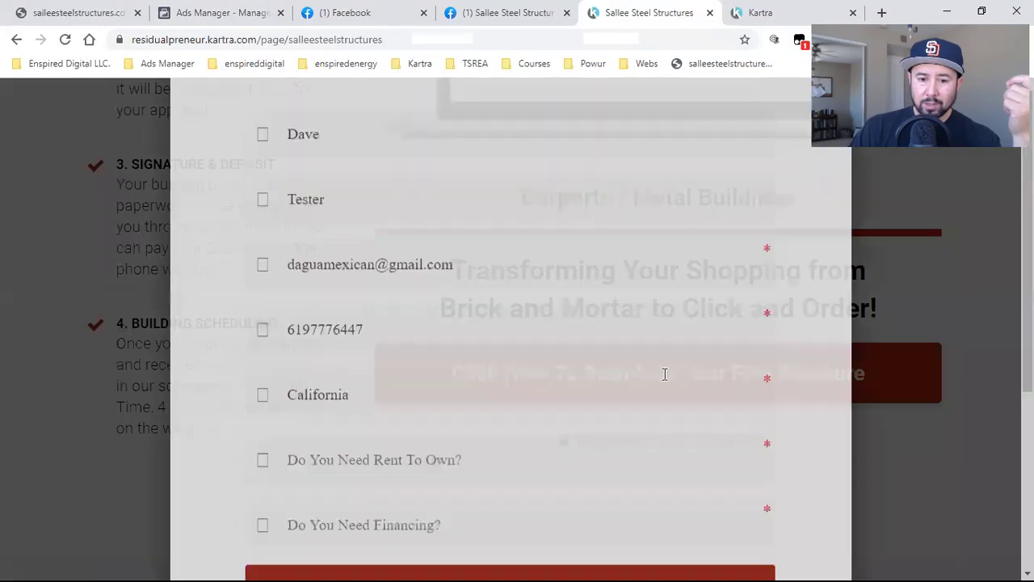
pyautogui.scroll(-3, 664, 374)
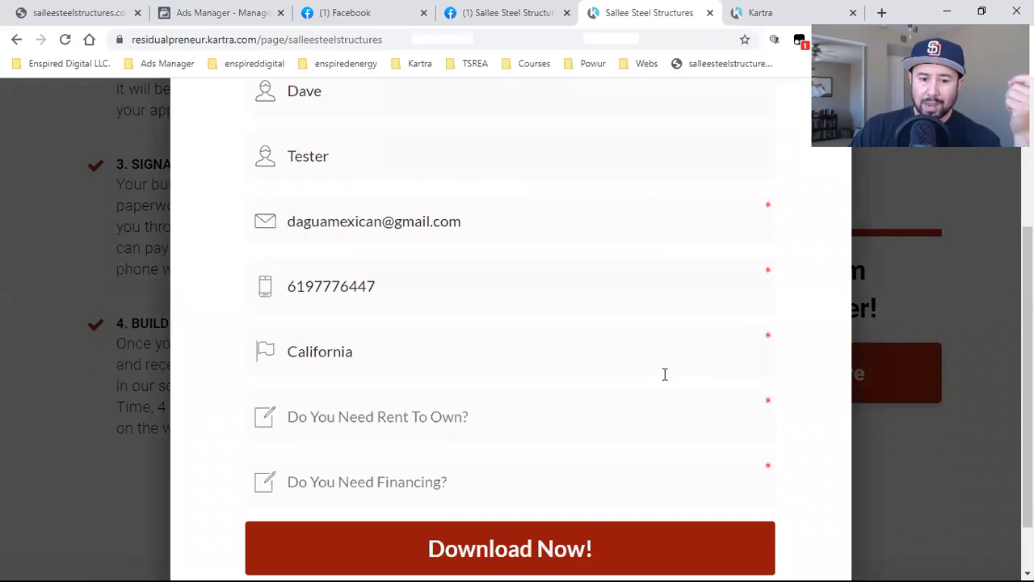
pyautogui.scroll(3, 664, 374)
pyautogui.click(966, 251)
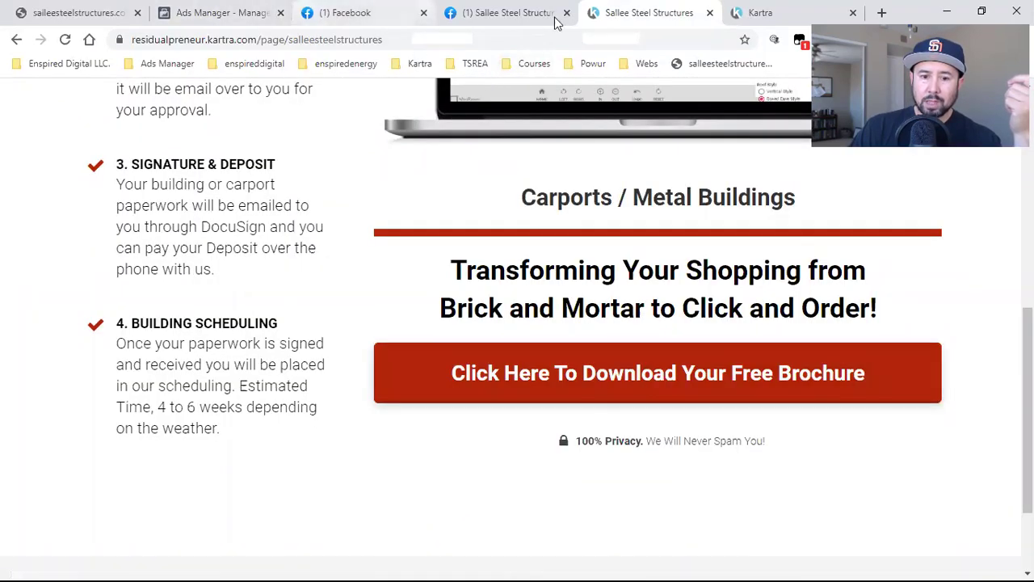
# Compare the Sallee Steel Structures Facebook page with the landing page's address and upper content, and return to Ads Manager.
pyautogui.click(492, 12)
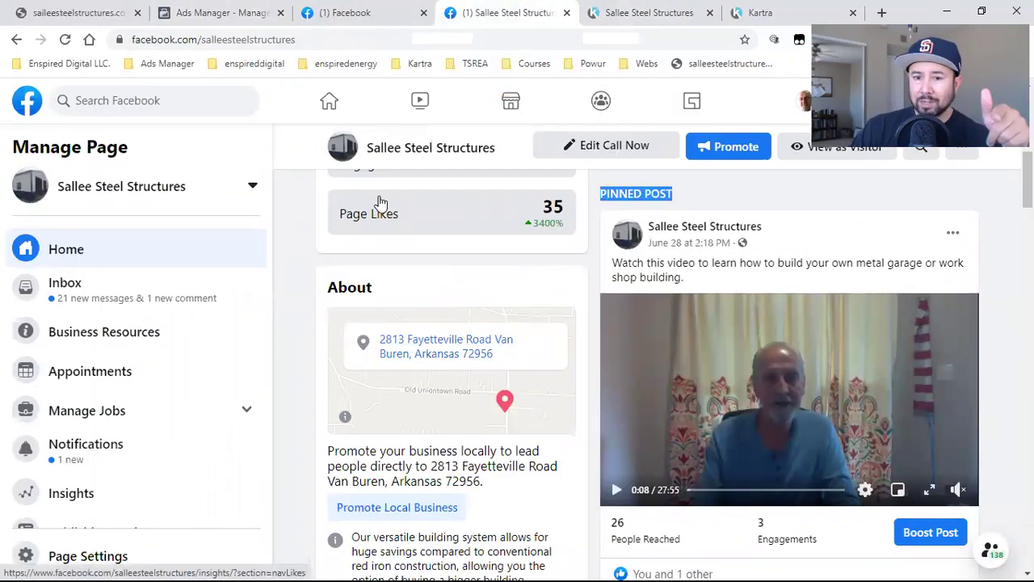
pyautogui.click(646, 13)
pyautogui.click(278, 42)
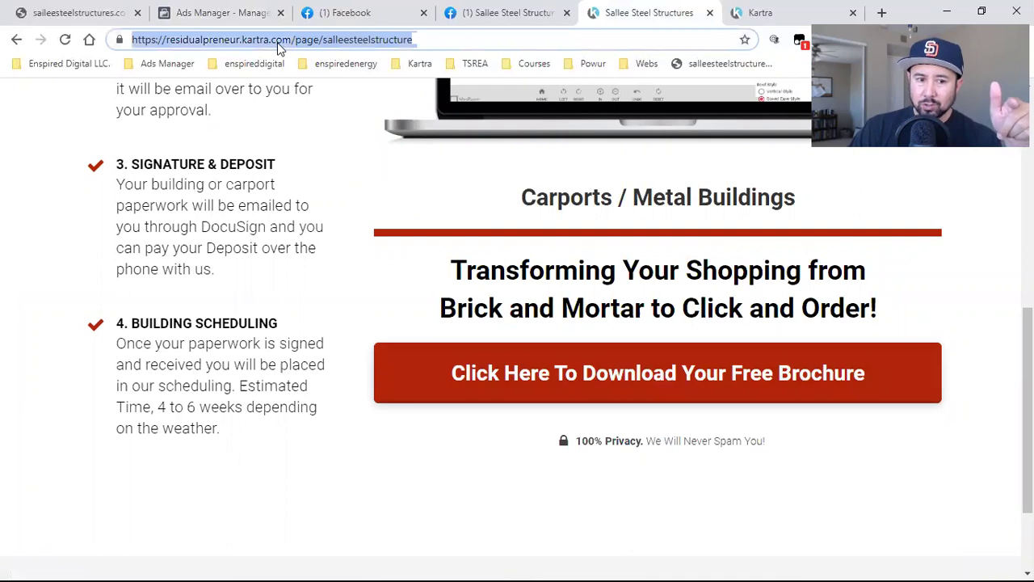
pyautogui.doubleClick(279, 41)
pyautogui.scroll(7, 298, 227)
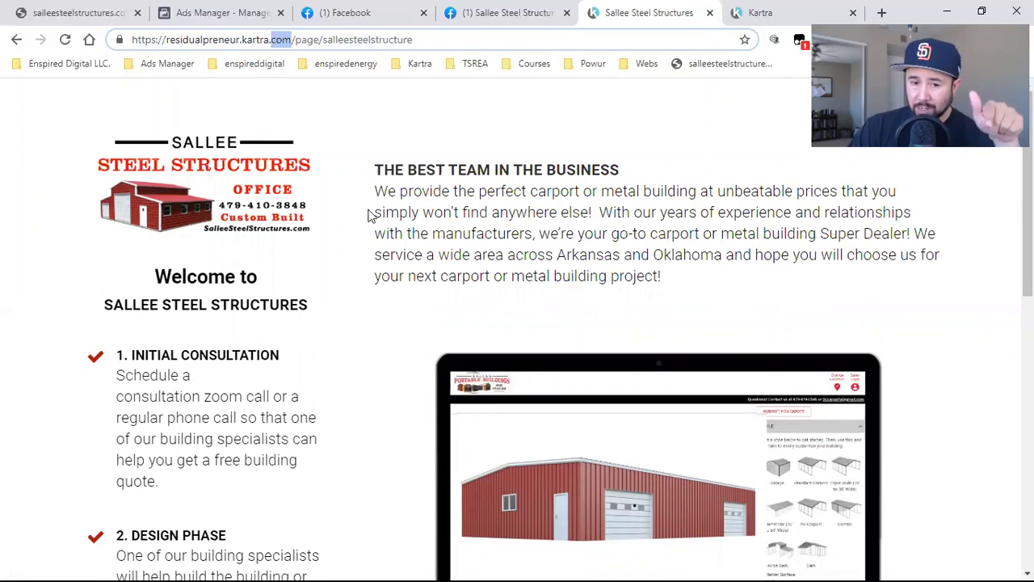
pyautogui.click(349, 8)
pyautogui.click(194, 10)
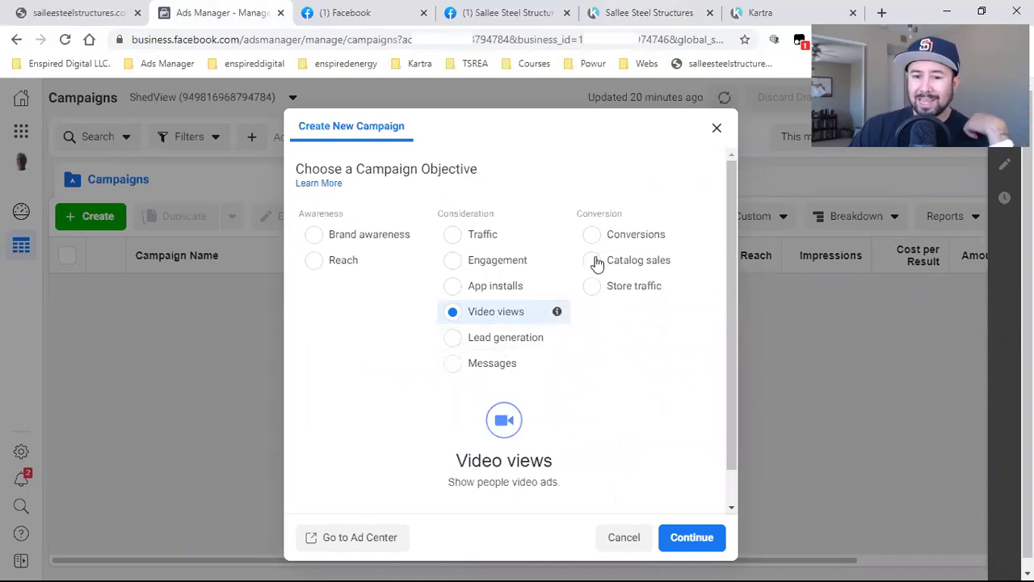
# Try the Conversions objective, set the objective back to Video views, and expand the optional campaign naming section.
pyautogui.click(626, 236)
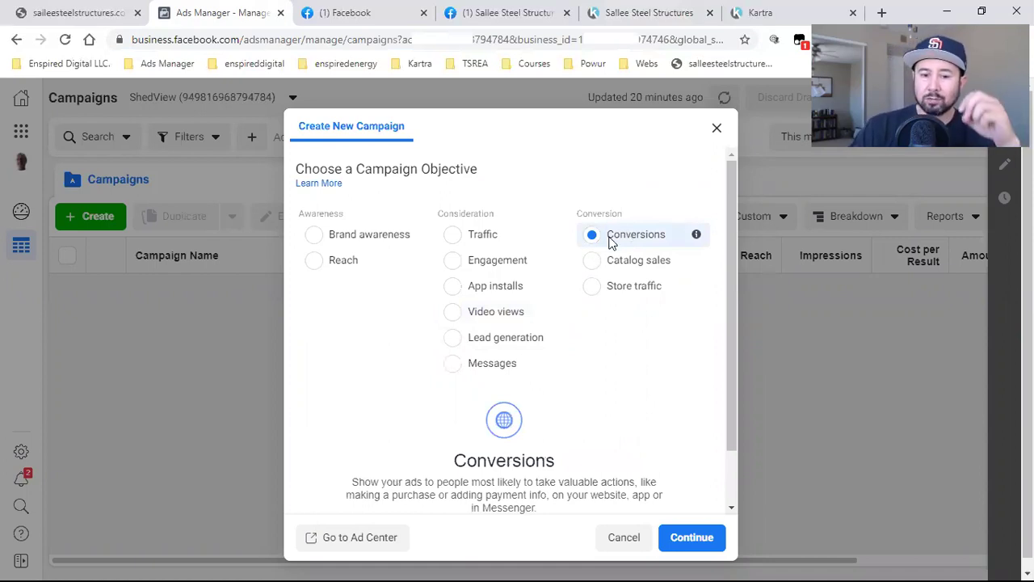
pyautogui.click(485, 320)
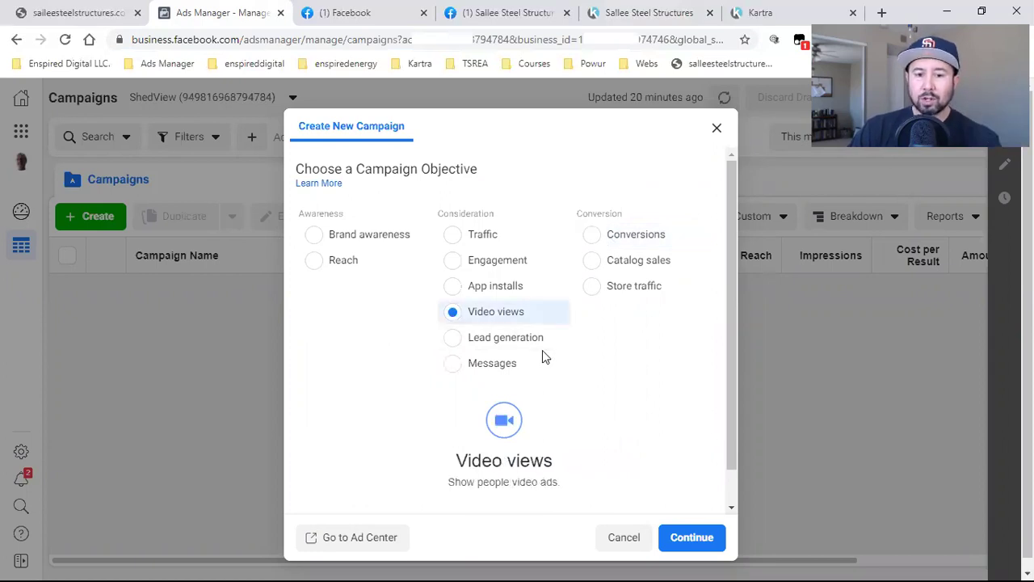
pyautogui.scroll(-1, 577, 358)
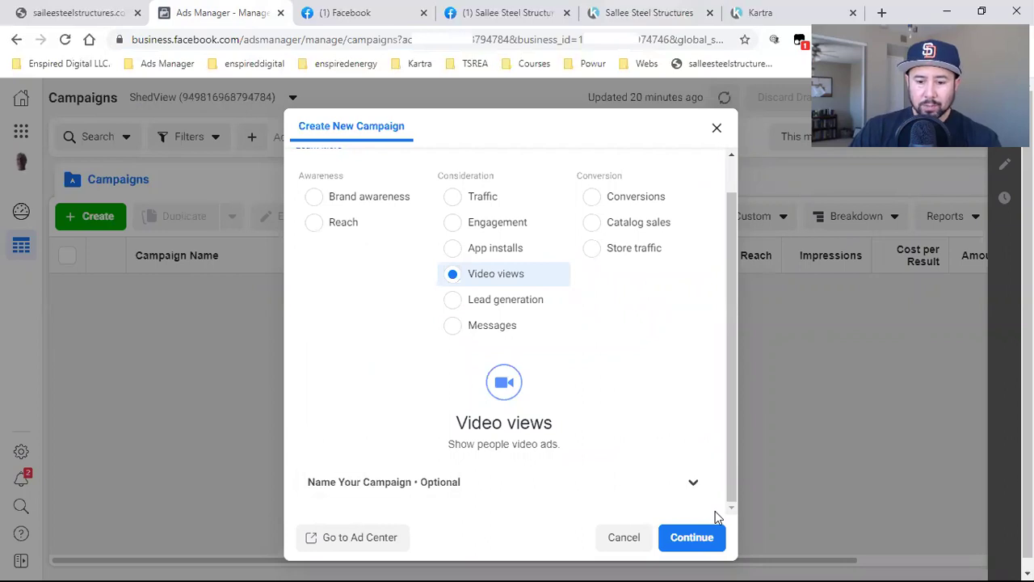
pyautogui.click(686, 480)
pyautogui.scroll(-2, 685, 479)
pyautogui.scroll(-1, 685, 480)
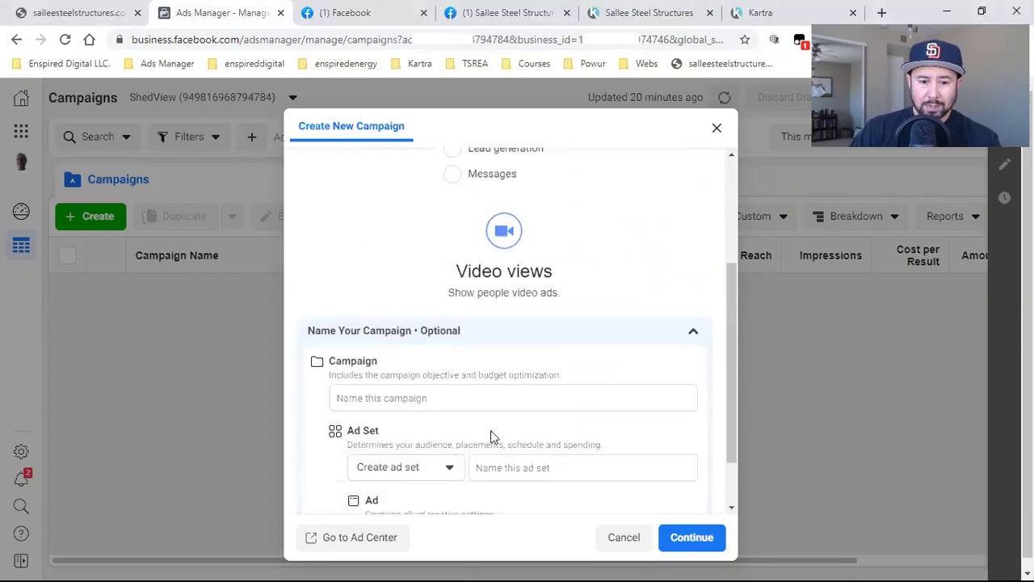
pyautogui.scroll(-1, 499, 330)
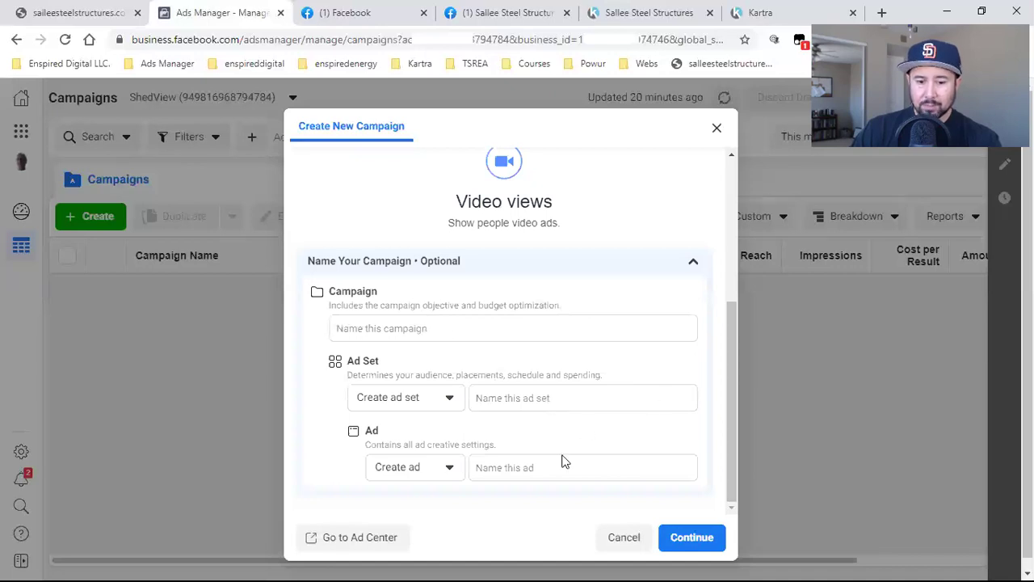
# Name the campaign INTRO VIDEO VIEWS.
pyautogui.click(450, 331)
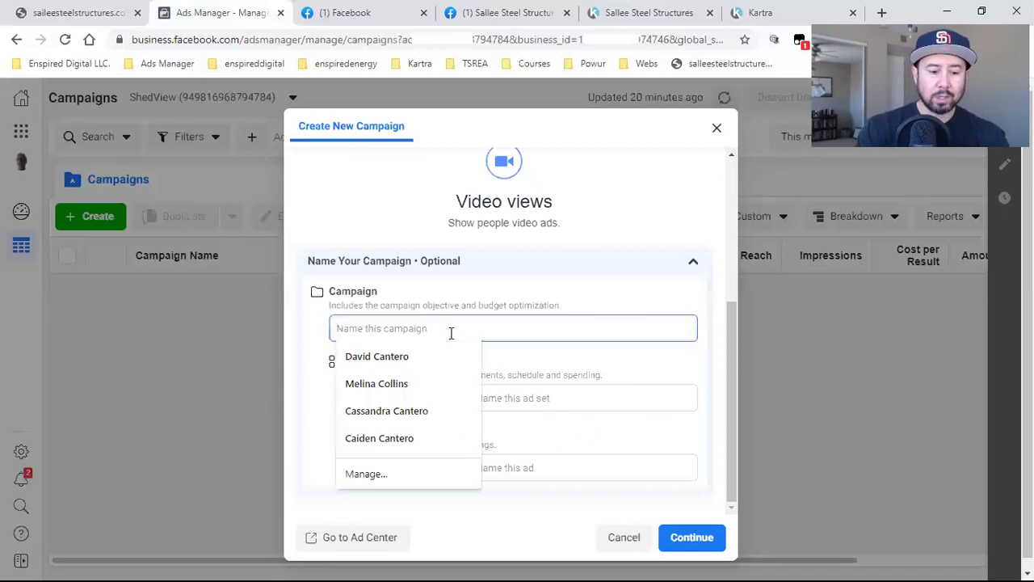
pyautogui.write('INTRO')
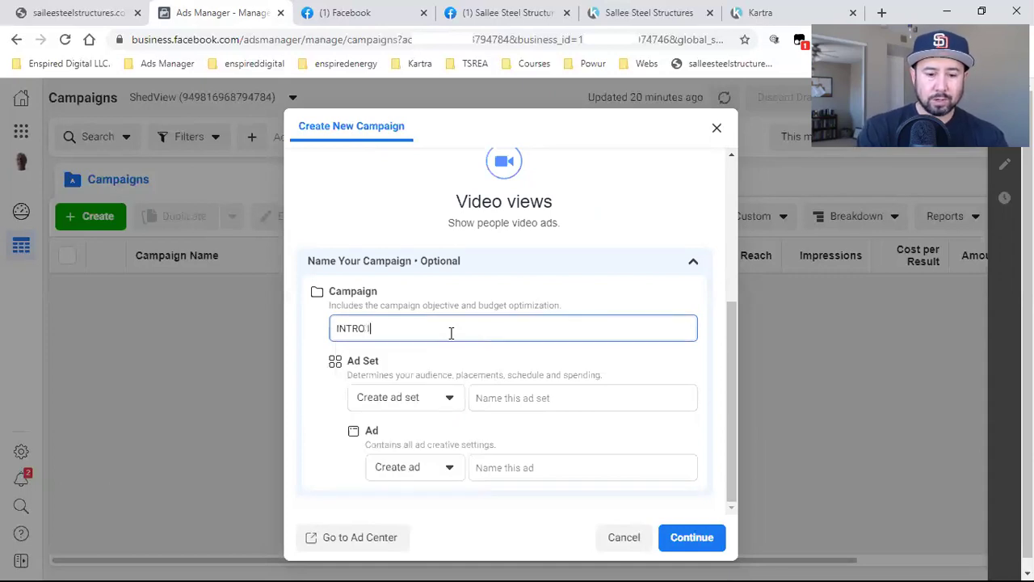
pyautogui.write(' VIDEO VIEWS')
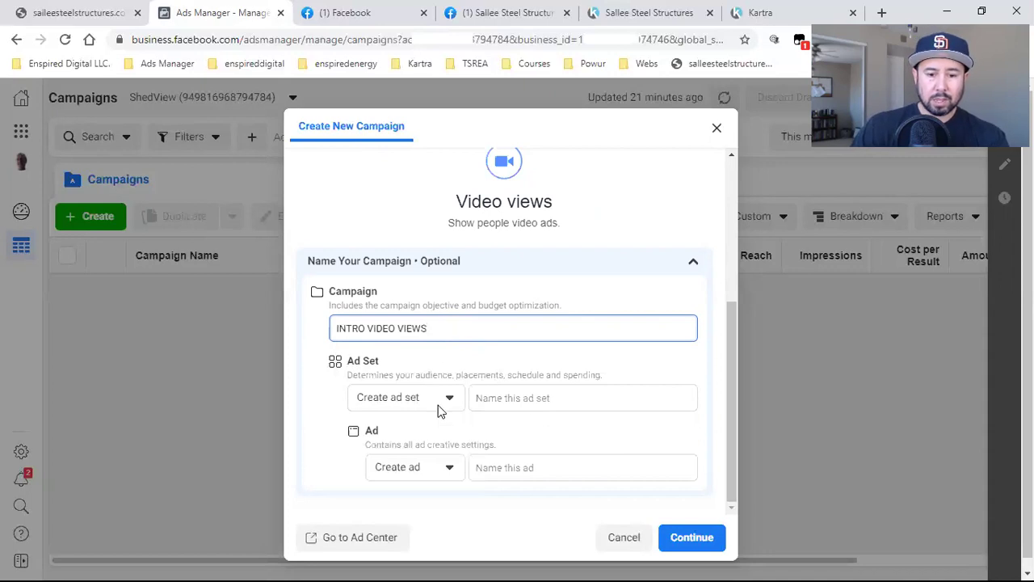
# Name the new ad set ARKANSAS $10 X 7 DAYS.
pyautogui.click(543, 397)
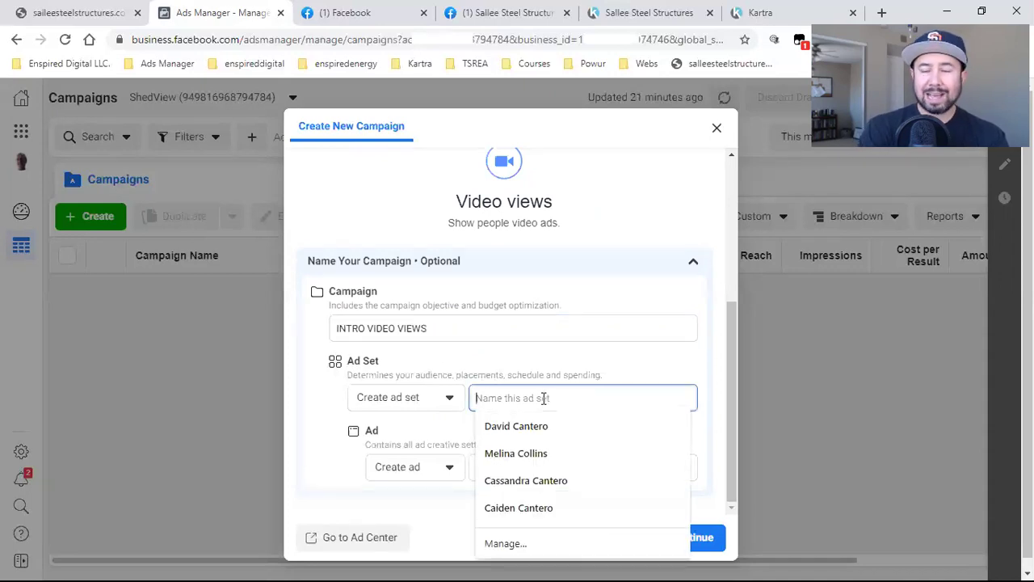
pyautogui.write('AR')
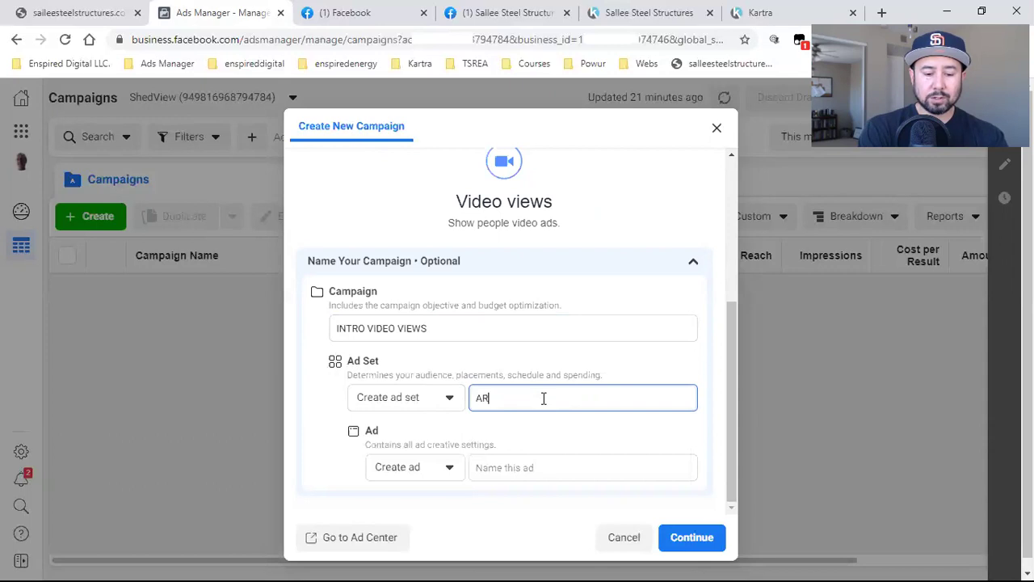
pyautogui.write('KANSAS $10')
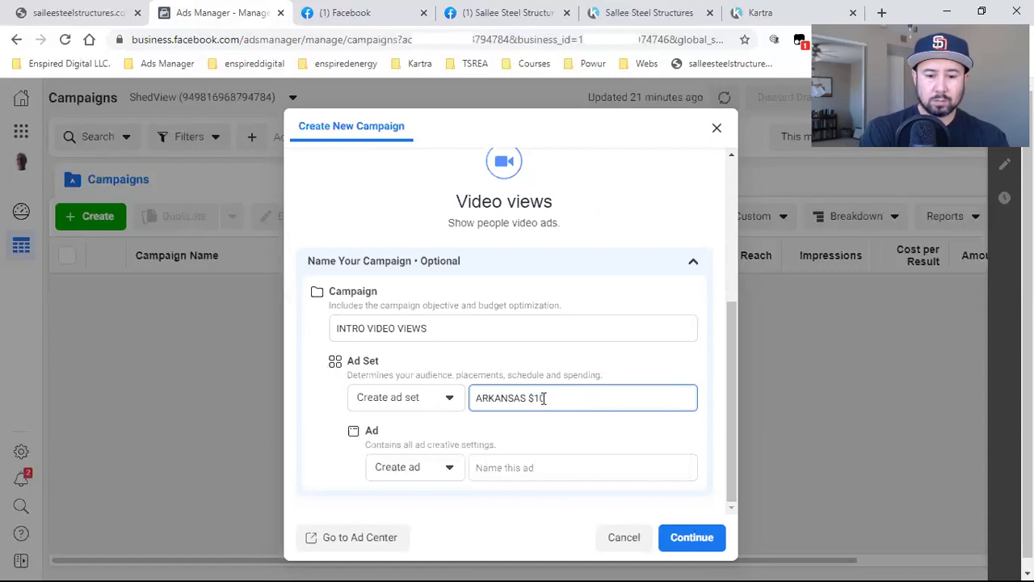
pyautogui.write('X')
pyautogui.write('7 d')
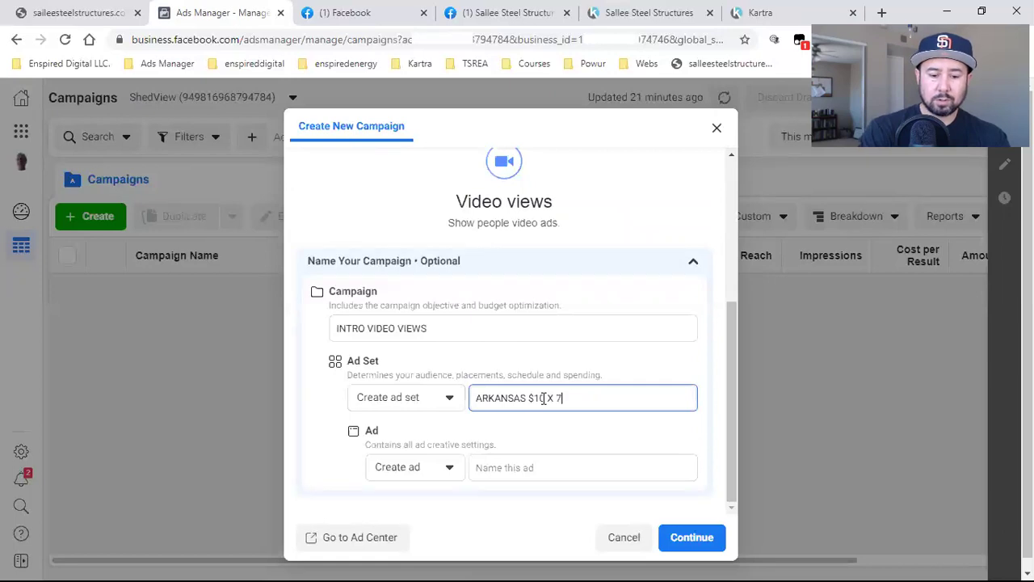
pyautogui.press('BackSpace')
pyautogui.write('DAYS')
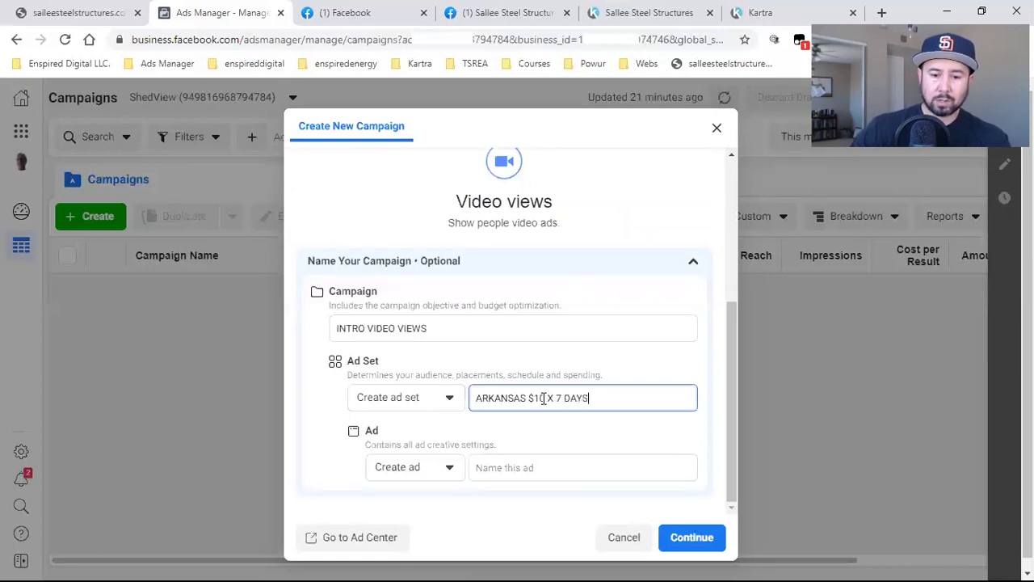
# Copy the words "metal garage or work shop building." from the pinned video post on the Sallee Steel Structures Facebook page.
pyautogui.click(539, 465)
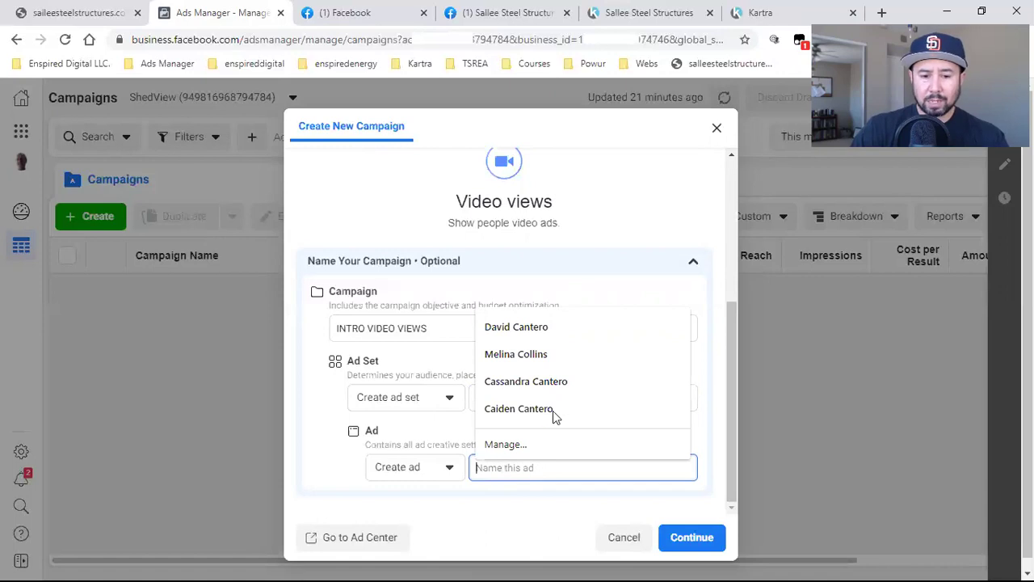
pyautogui.click(664, 9)
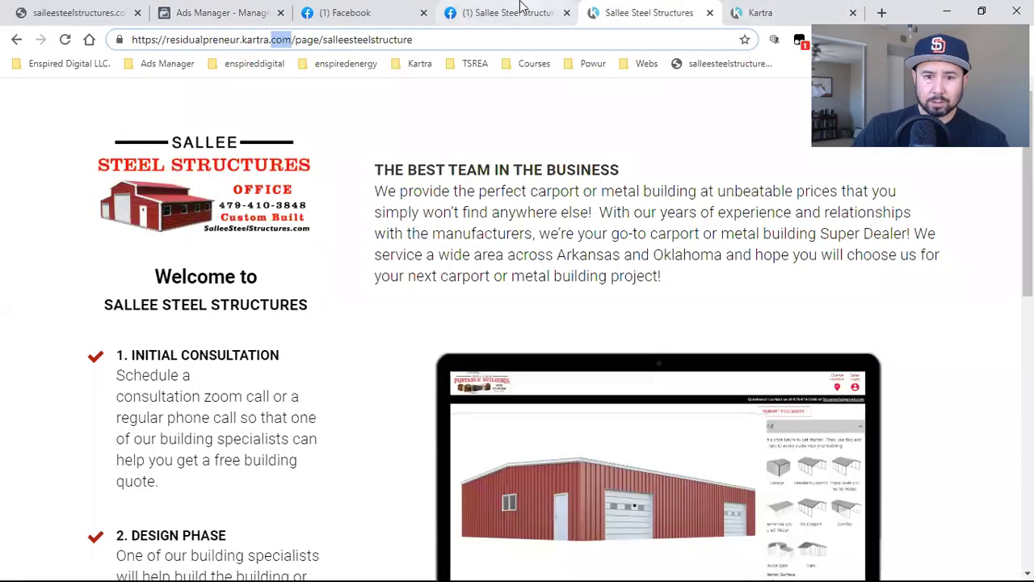
pyautogui.click(521, 12)
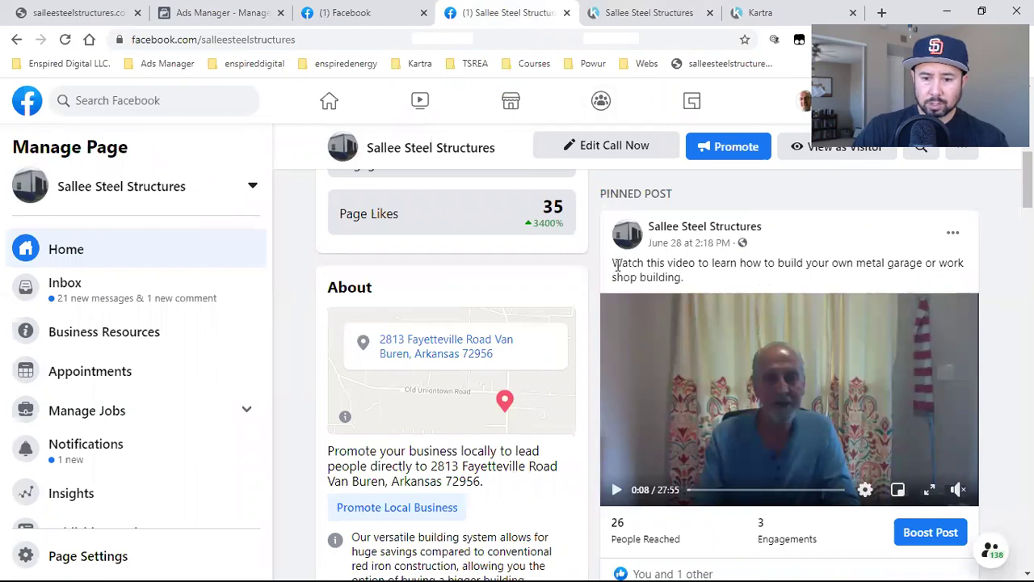
pyautogui.moveTo(856, 262); pyautogui.dragTo(874, 283)
pyautogui.rightClick(877, 273)
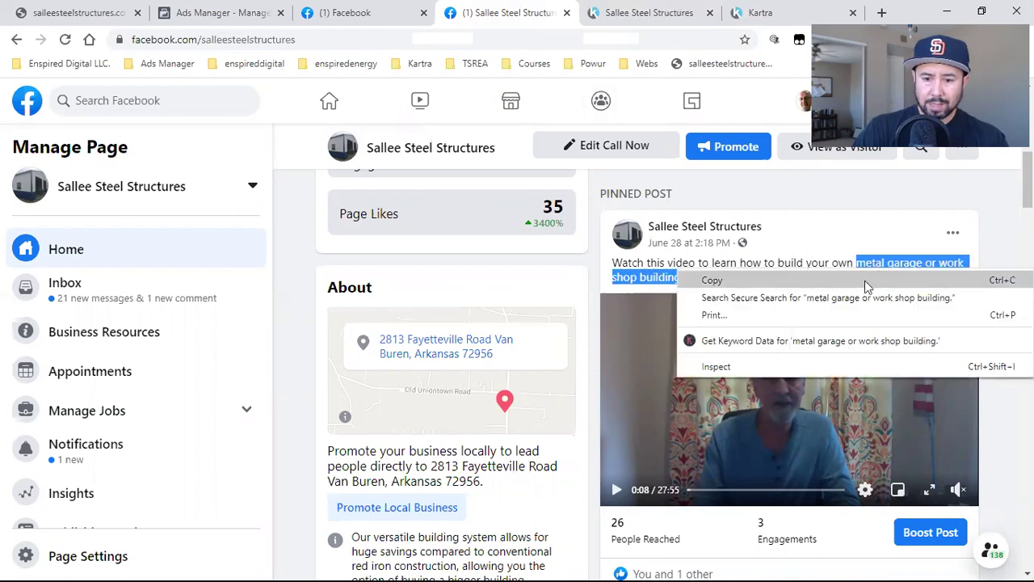
pyautogui.click(864, 281)
# Name the new ad "Metal garage or work shop building VIDEO" using the copied words, and continue to the campaign settings.
pyautogui.click(229, 10)
pyautogui.click(493, 476)
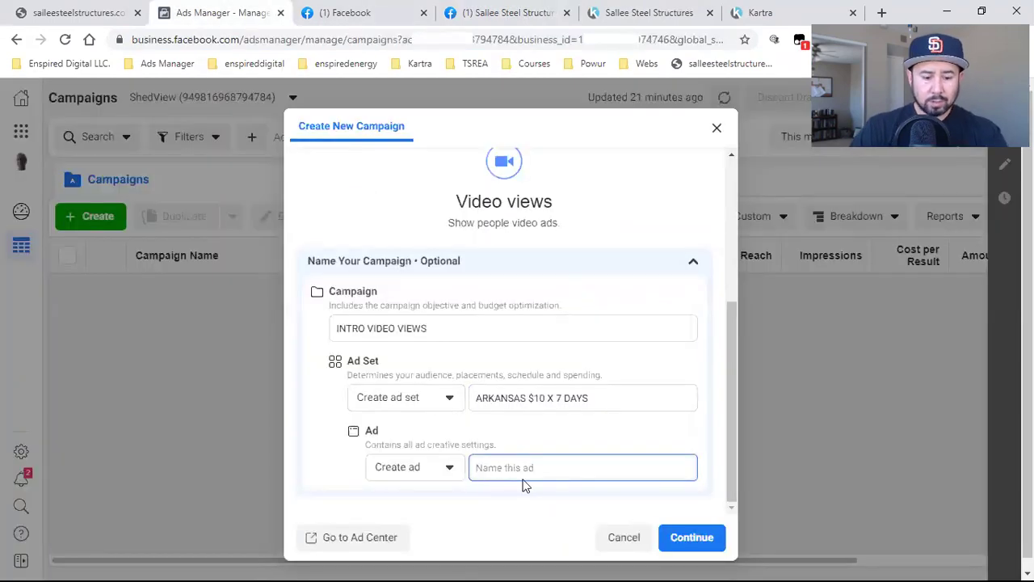
pyautogui.hotkey('ctrl', 'v')
pyautogui.moveTo(515, 467); pyautogui.dragTo(482, 462)
pyautogui.click(482, 464)
pyautogui.press('BackSpace')
pyautogui.write('M')
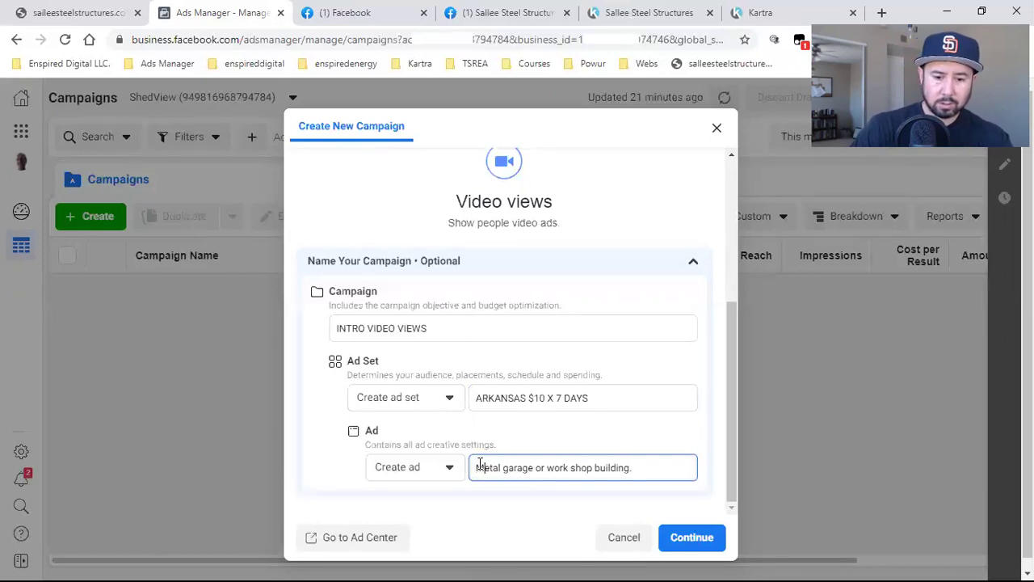
pyautogui.click(634, 466)
pyautogui.write('VIDEO')
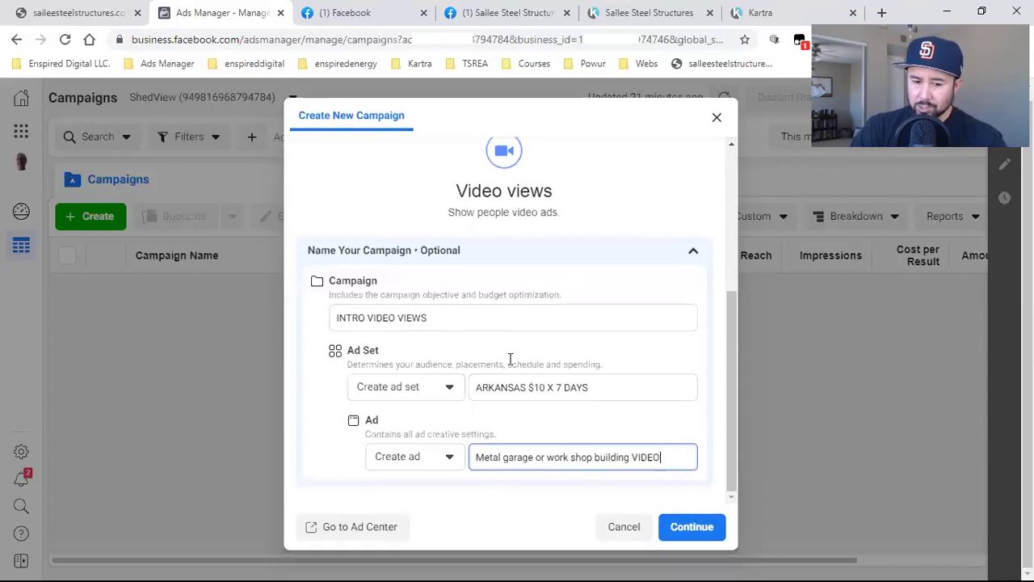
pyautogui.click(698, 526)
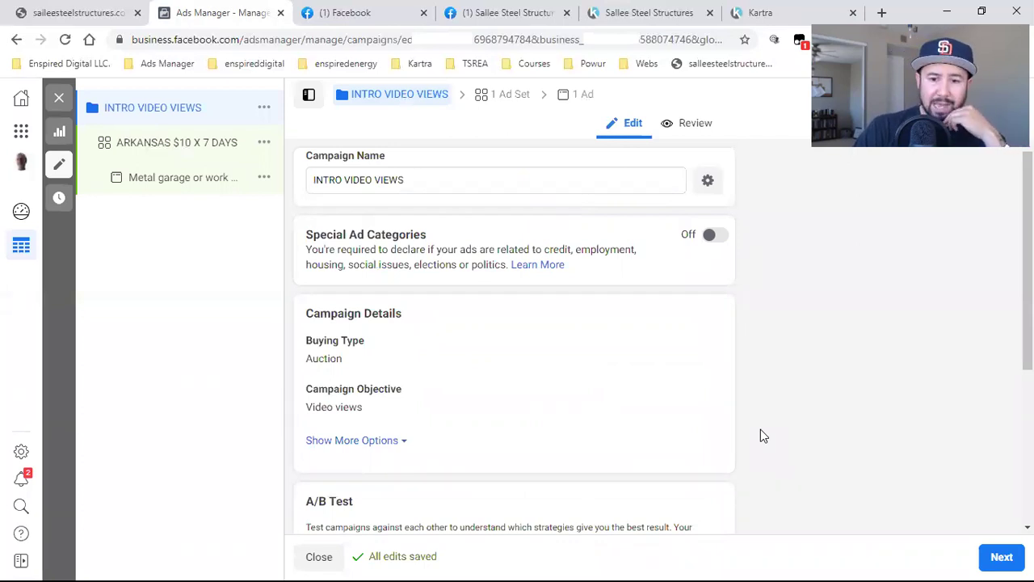
# Turn on Special Ad Categories for the campaign and declare the Housing category.
pyautogui.click(721, 241)
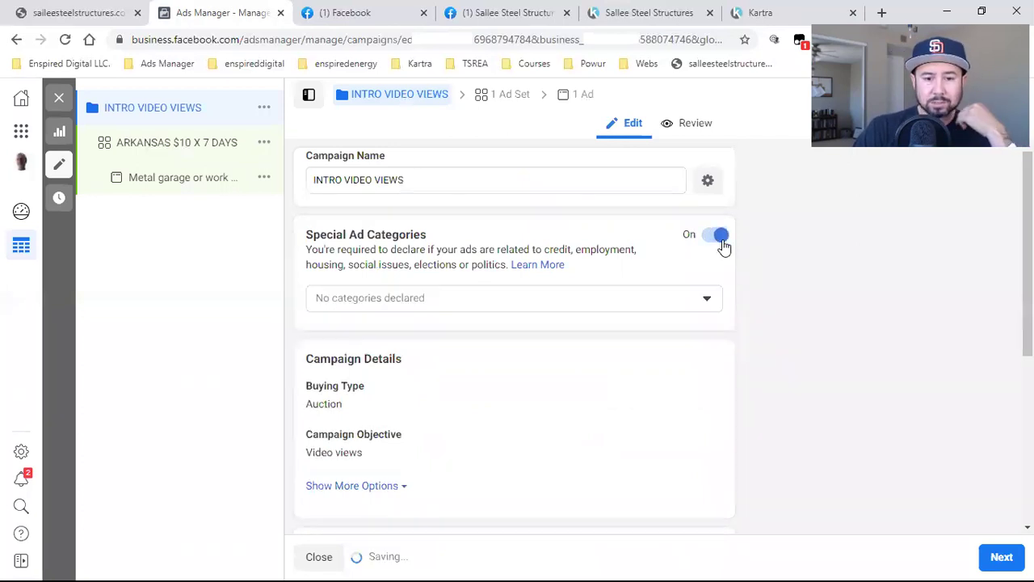
pyautogui.click(428, 305)
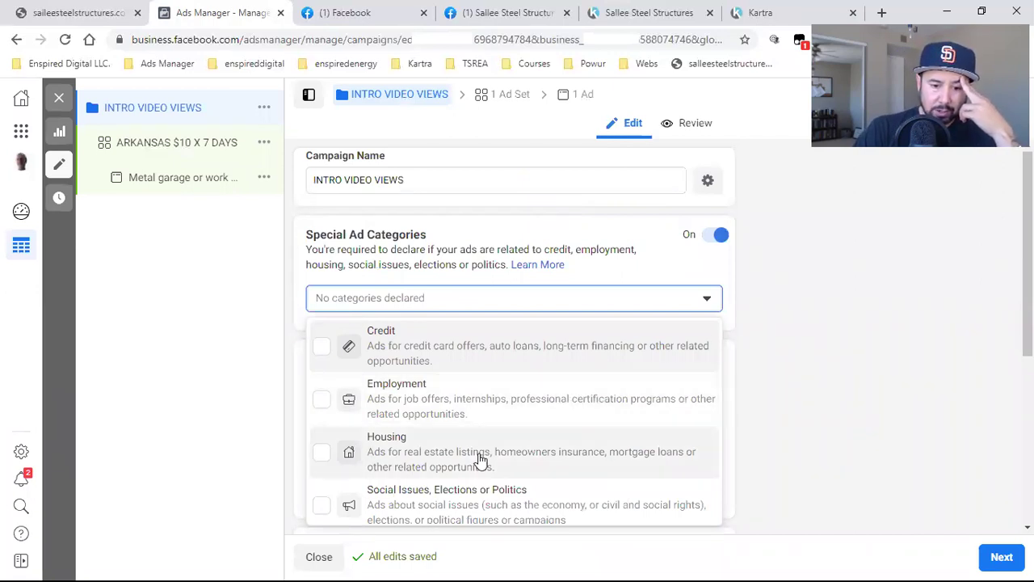
pyautogui.scroll(-1, 478, 459)
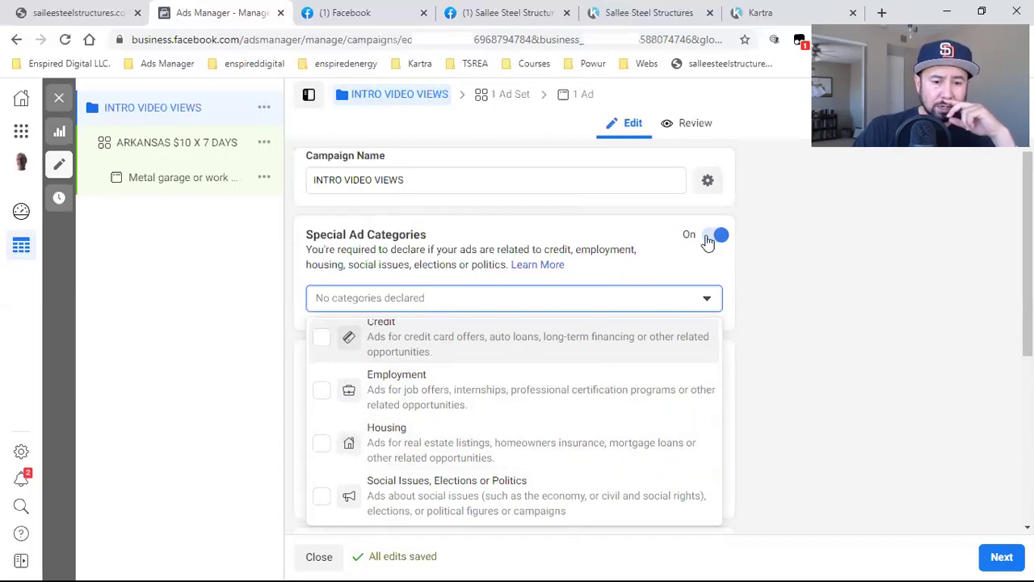
pyautogui.click(481, 456)
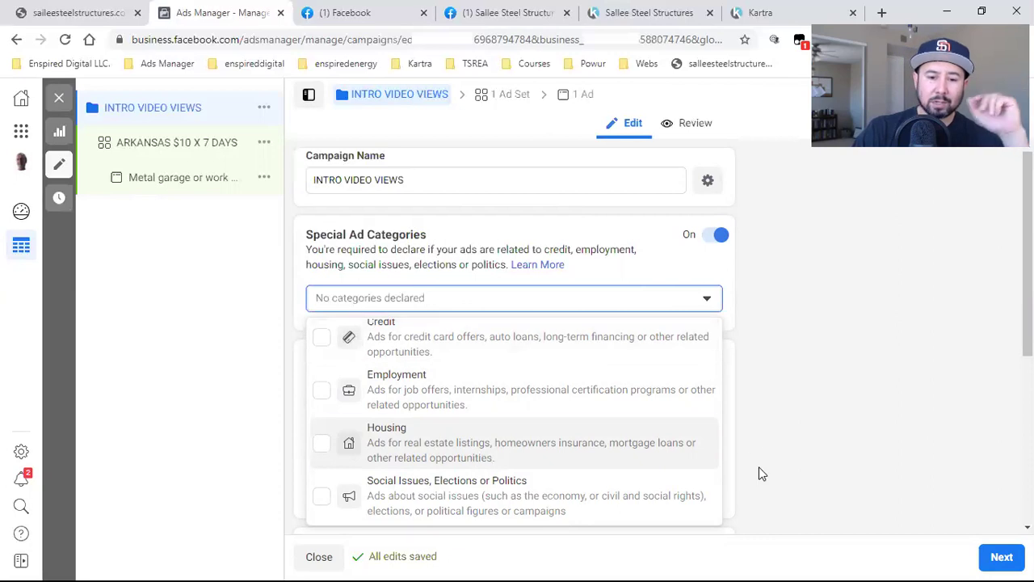
pyautogui.click(798, 355)
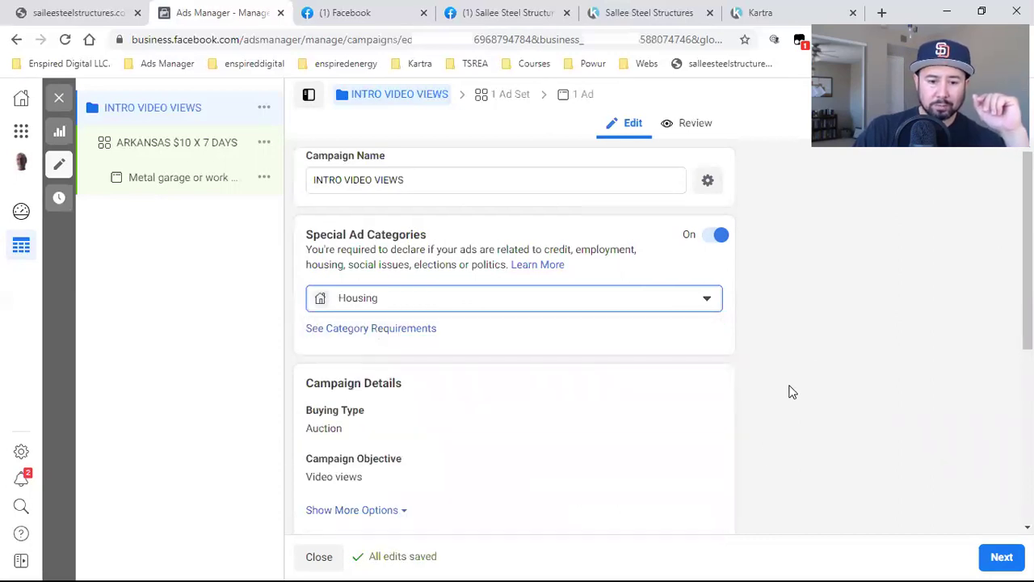
# Review the audience requirements of the Housing category, and continue to the ad set settings.
pyautogui.scroll(-2, 790, 392)
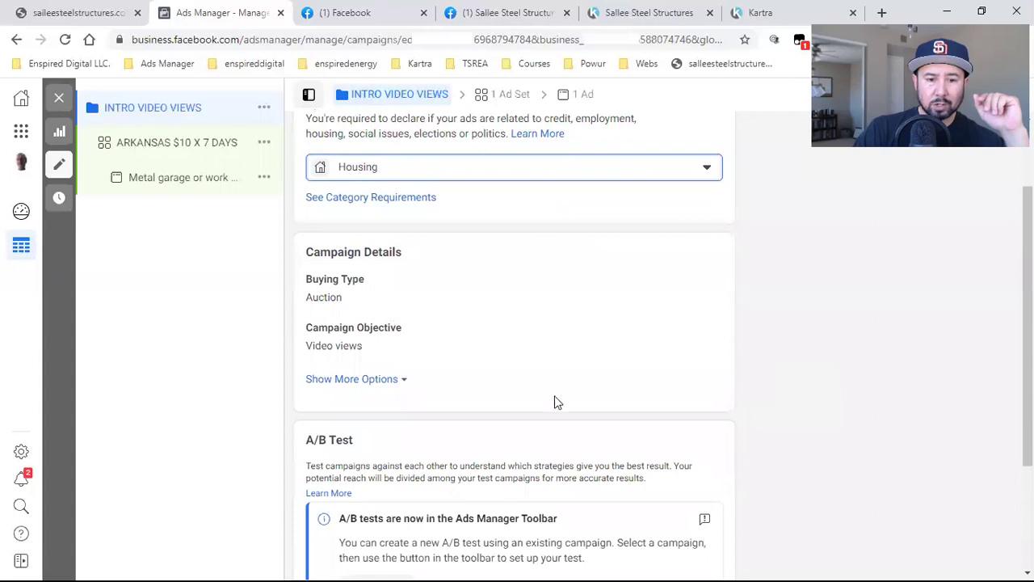
pyautogui.click(368, 198)
pyautogui.scroll(-8, 584, 404)
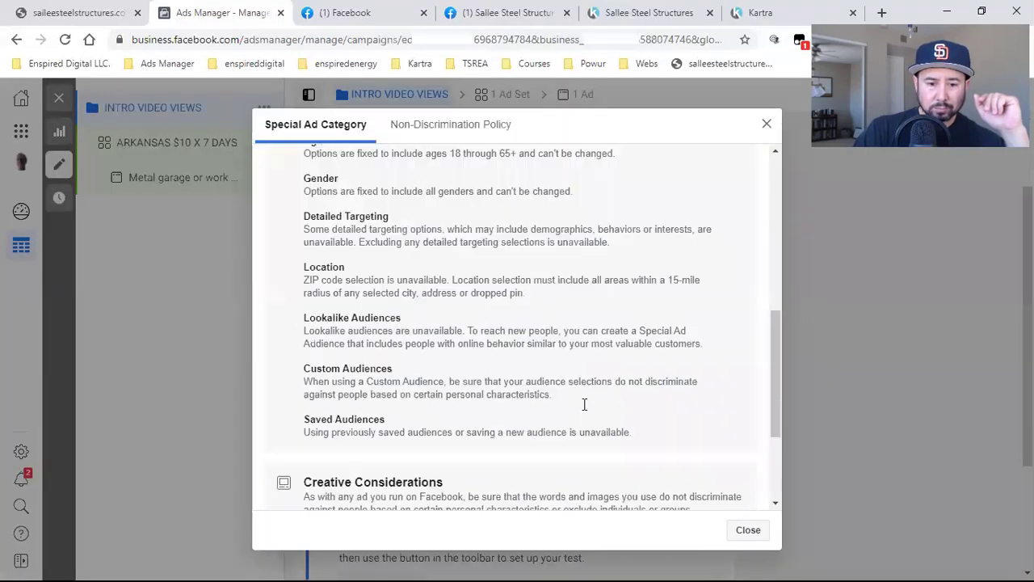
pyautogui.scroll(3, 584, 403)
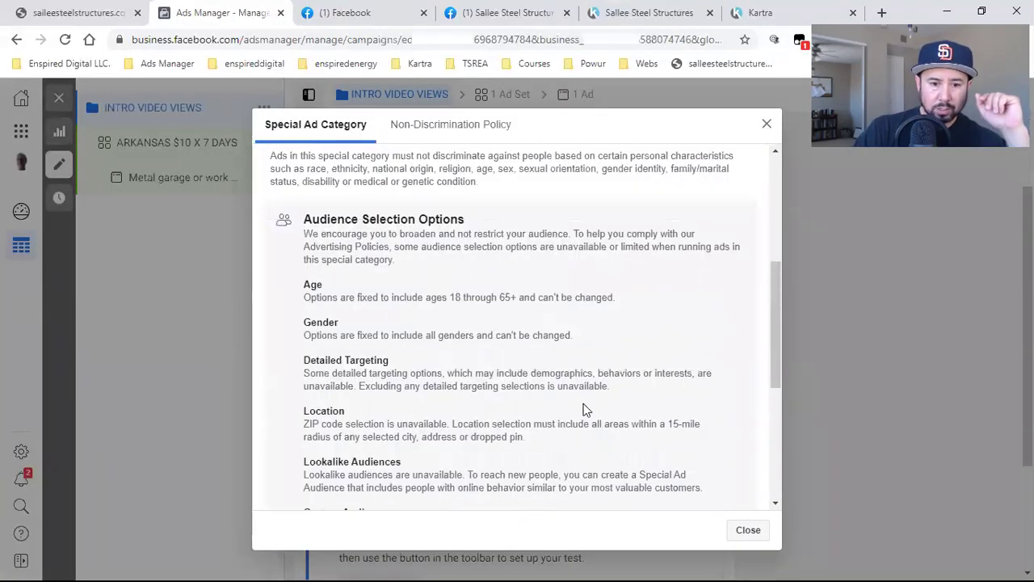
pyautogui.scroll(4, 584, 408)
pyautogui.click(737, 531)
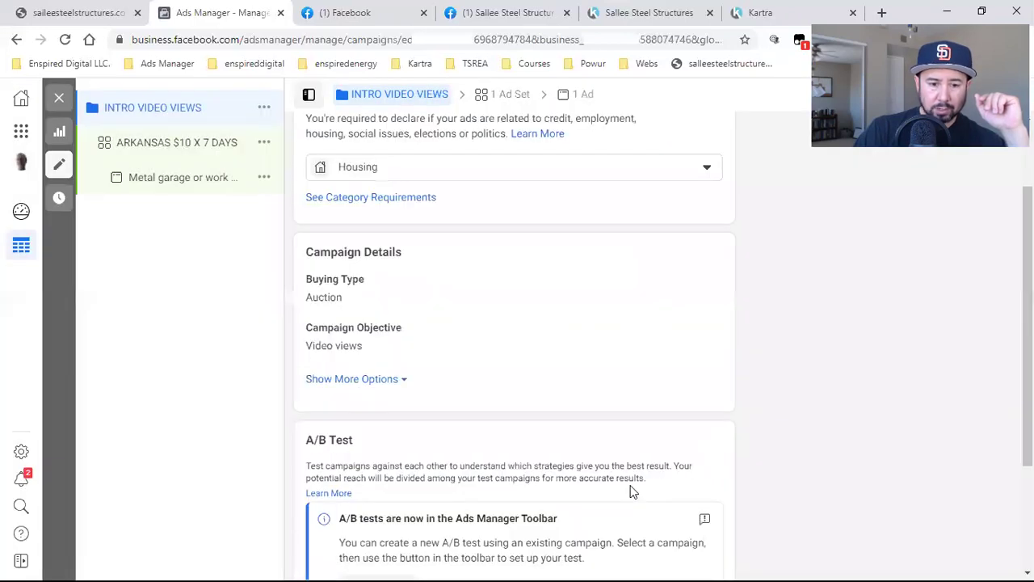
pyautogui.scroll(-3, 630, 490)
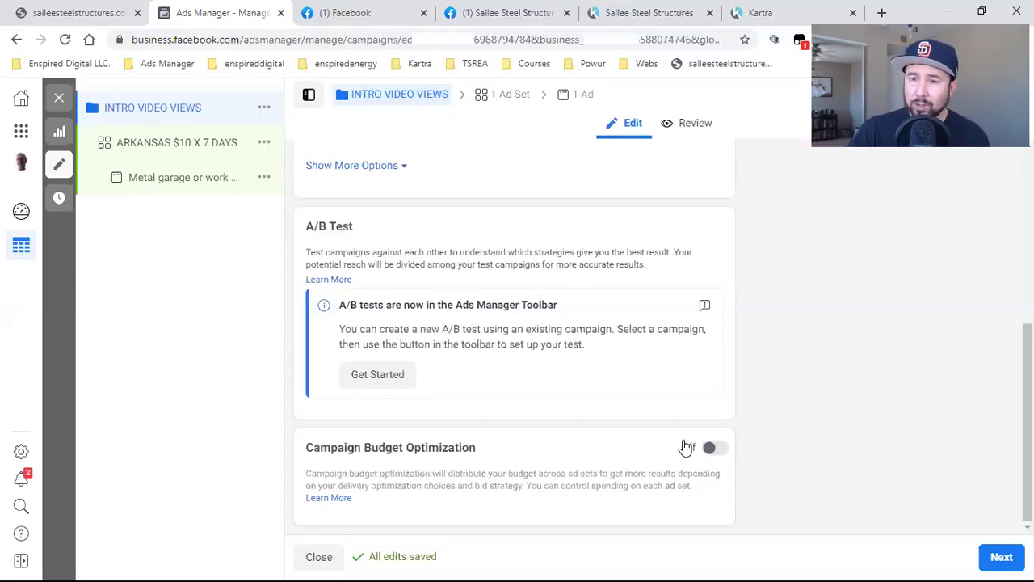
pyautogui.click(999, 557)
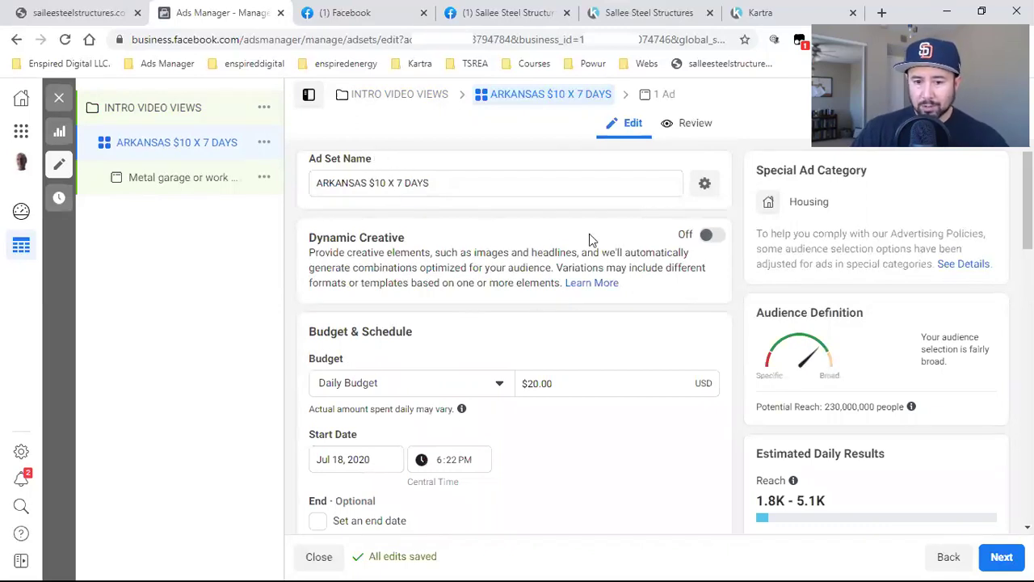
# Try the Lifetime Budget option for the ad set, and set the budget type back to Daily Budget.
pyautogui.scroll(-1, 517, 314)
pyautogui.click(379, 332)
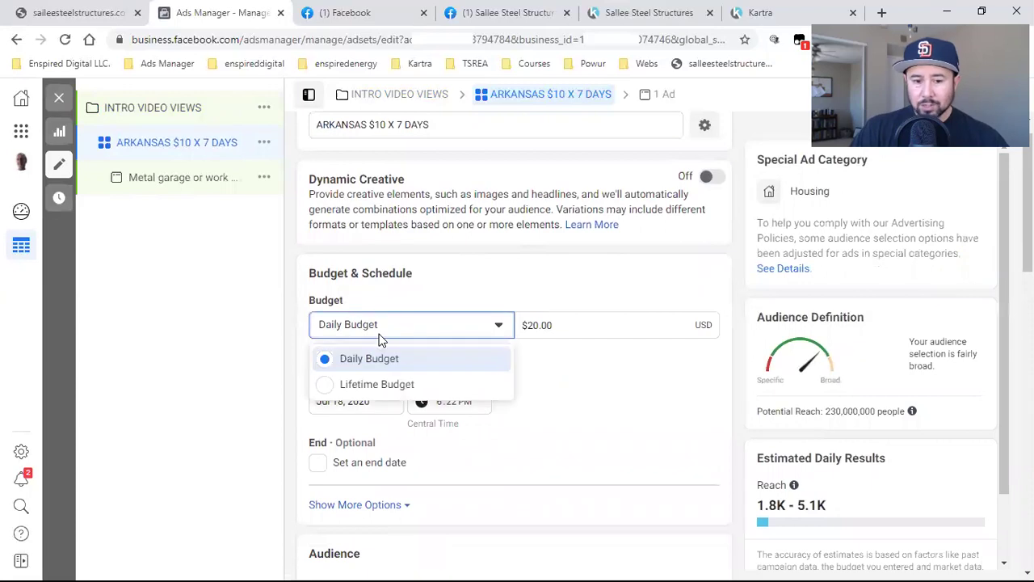
pyautogui.click(363, 387)
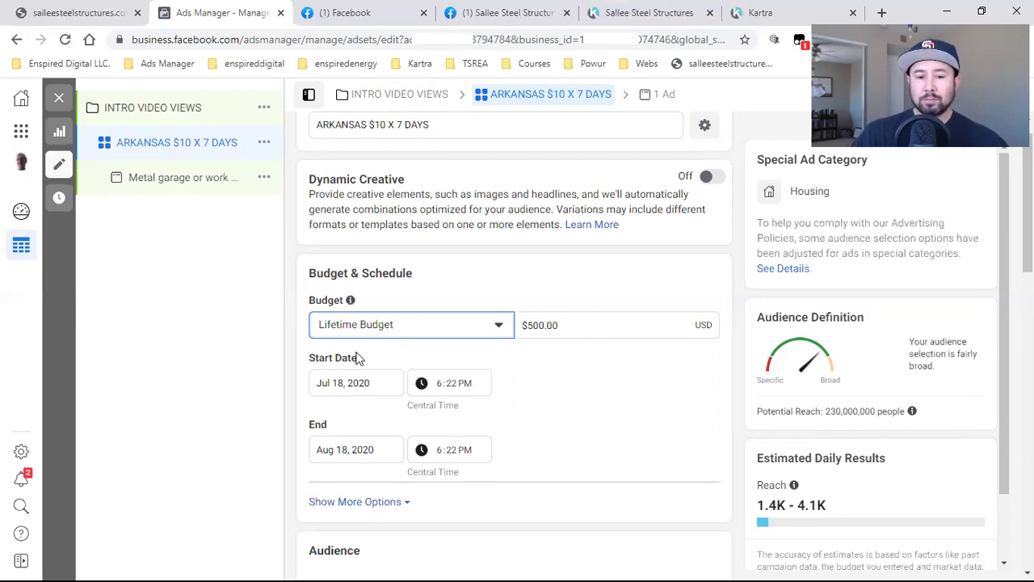
pyautogui.click(540, 325)
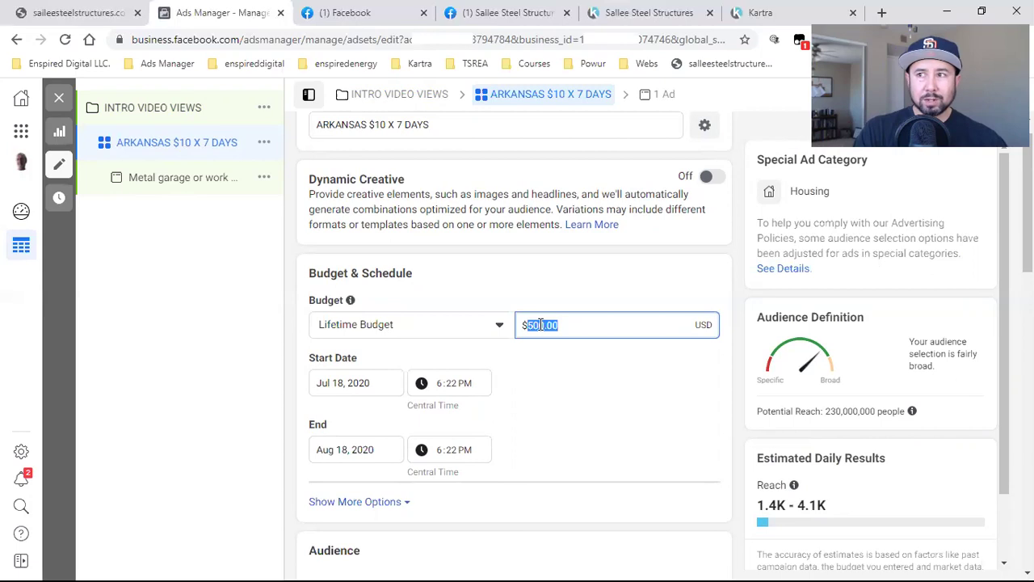
pyautogui.click(389, 327)
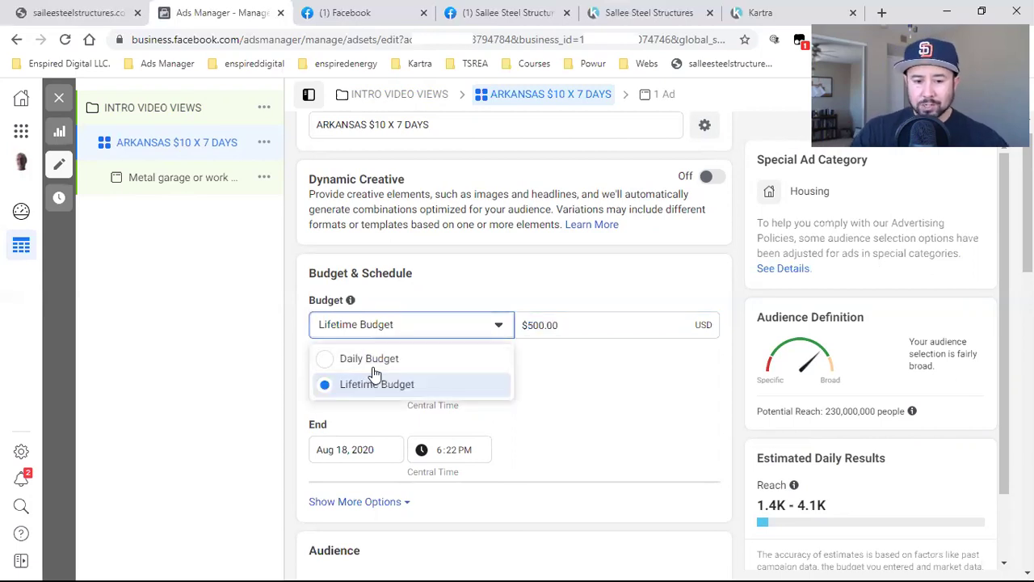
pyautogui.click(509, 360)
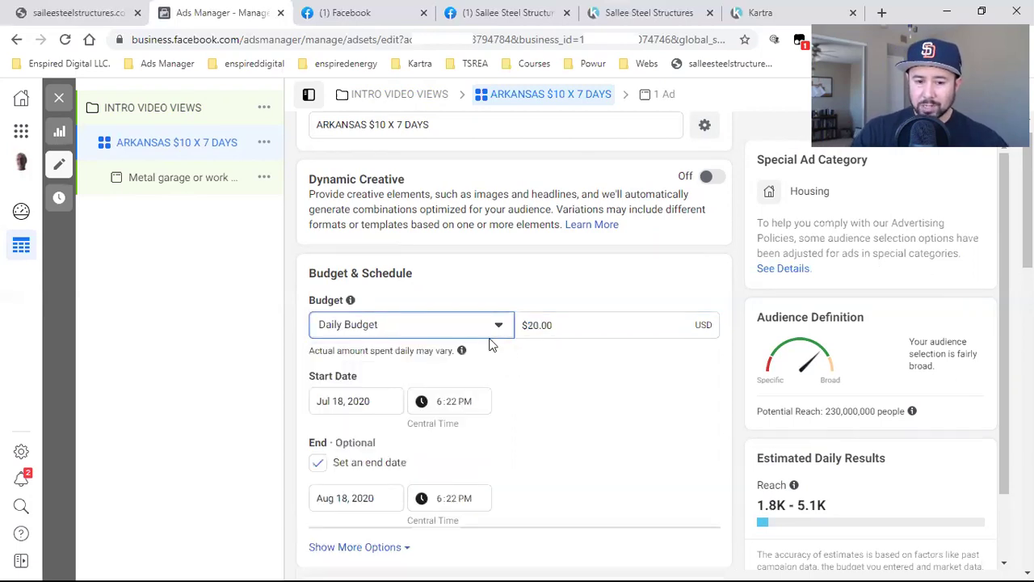
# Set the ad set's daily budget to $10.
pyautogui.click(537, 325)
pyautogui.write('10')
pyautogui.click(541, 385)
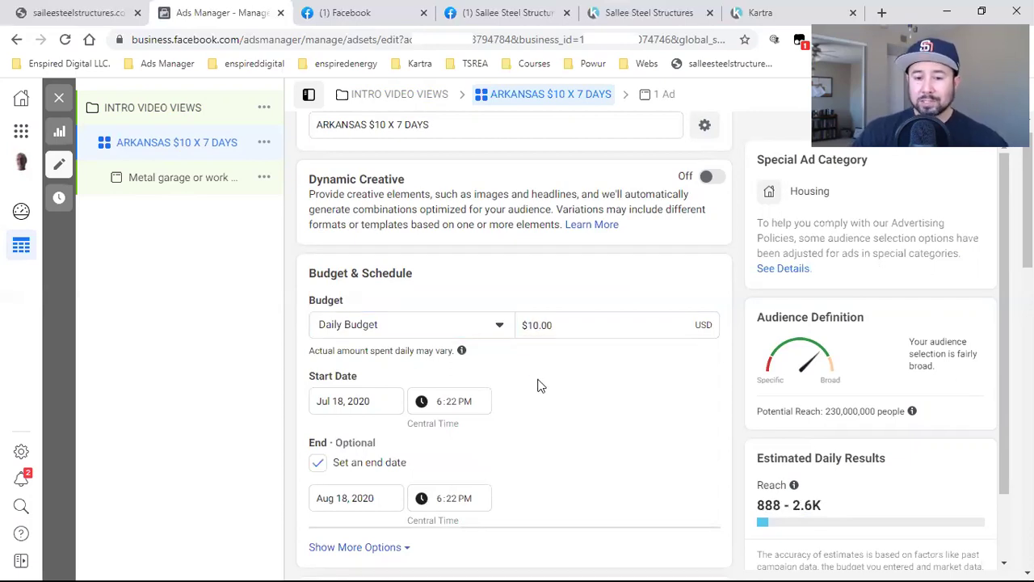
# Change the ad set's budget type to Lifetime Budget and set the amount to $70.00.
pyautogui.click(396, 331)
pyautogui.click(366, 392)
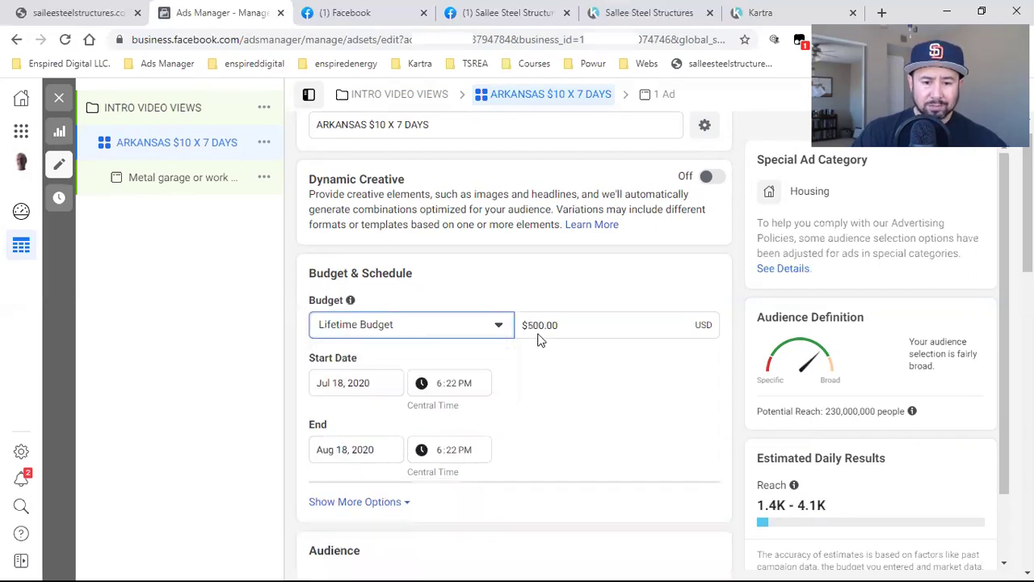
pyautogui.doubleClick(550, 325)
pyautogui.write('70.00')
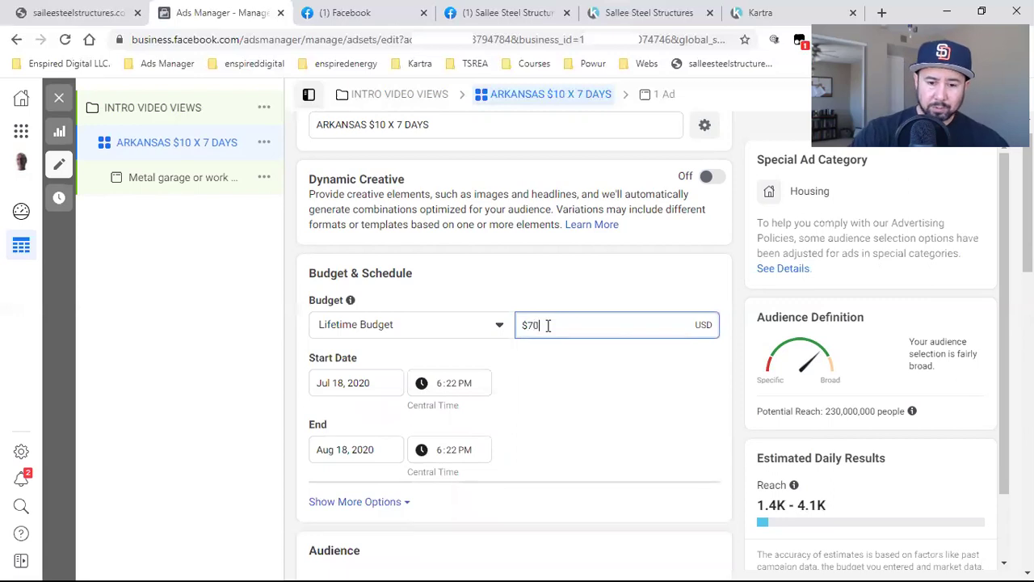
pyautogui.click(517, 402)
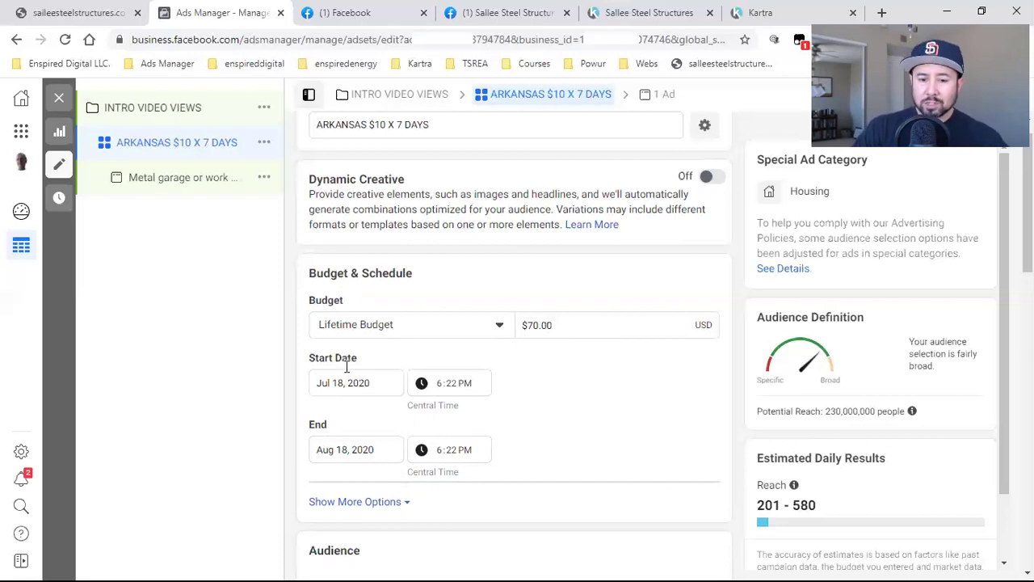
pyautogui.moveTo(349, 300)
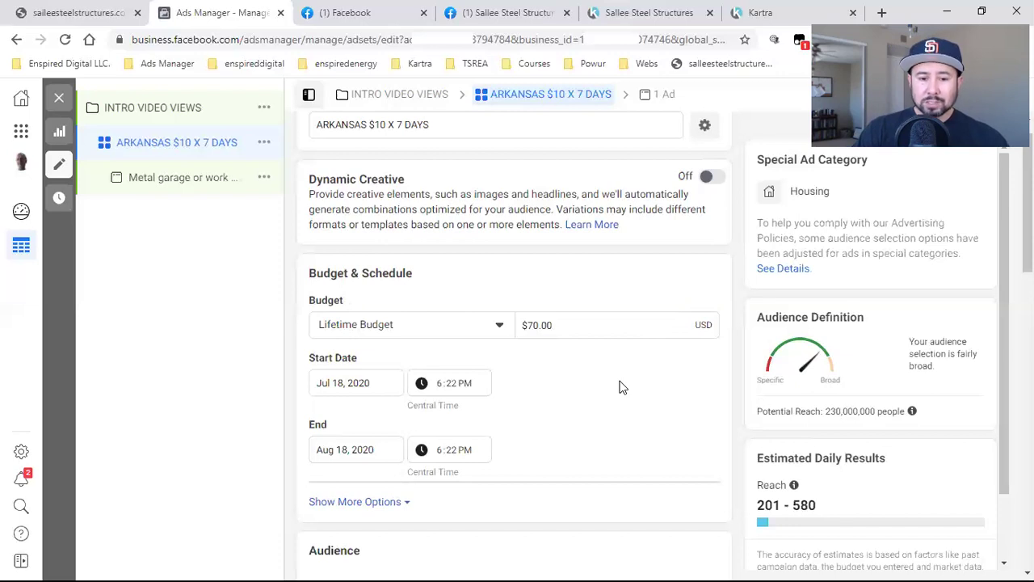
# Set the ad set's start time to 6:00 PM.
pyautogui.scroll(-2, 626, 383)
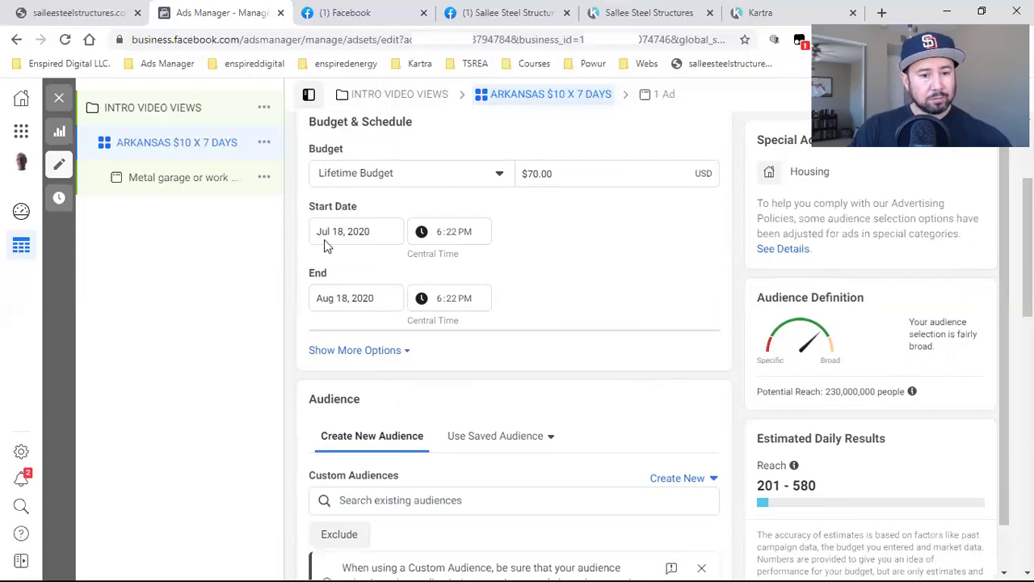
pyautogui.click(438, 233)
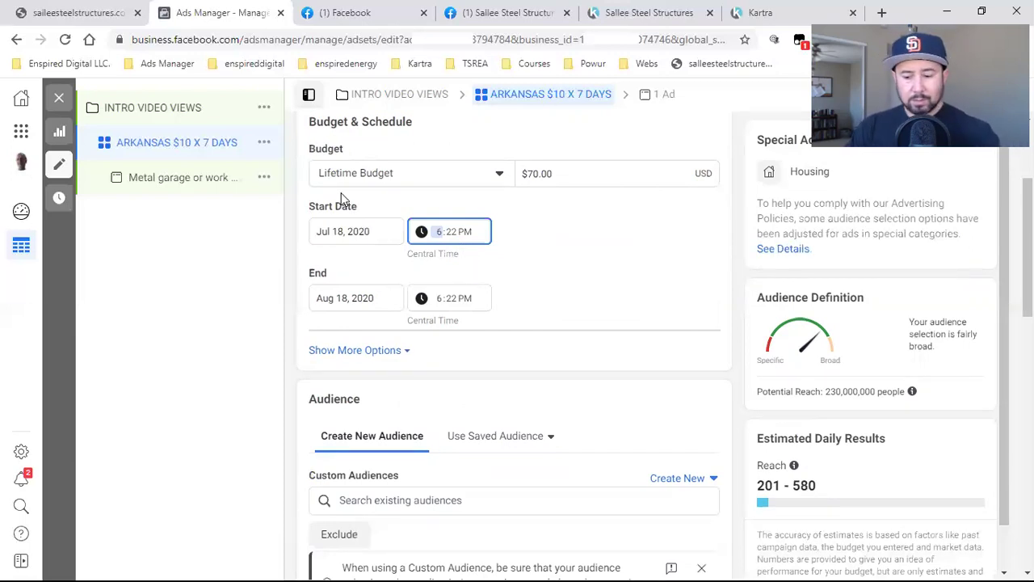
pyautogui.click(452, 232)
pyautogui.write('00')
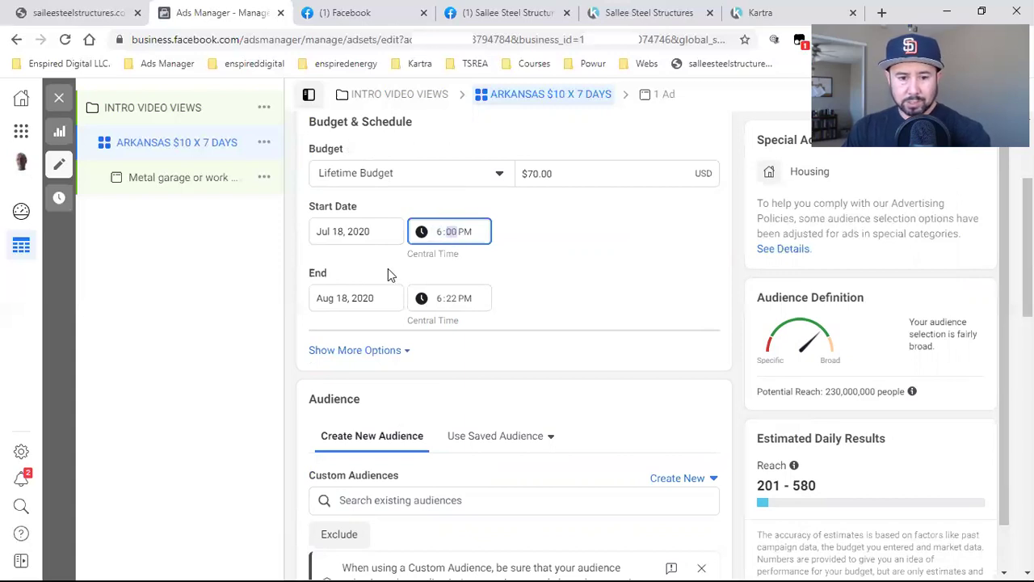
# Set the ad set's end date to July 25, 2020 and its end time to 6:00 PM.
pyautogui.click(331, 299)
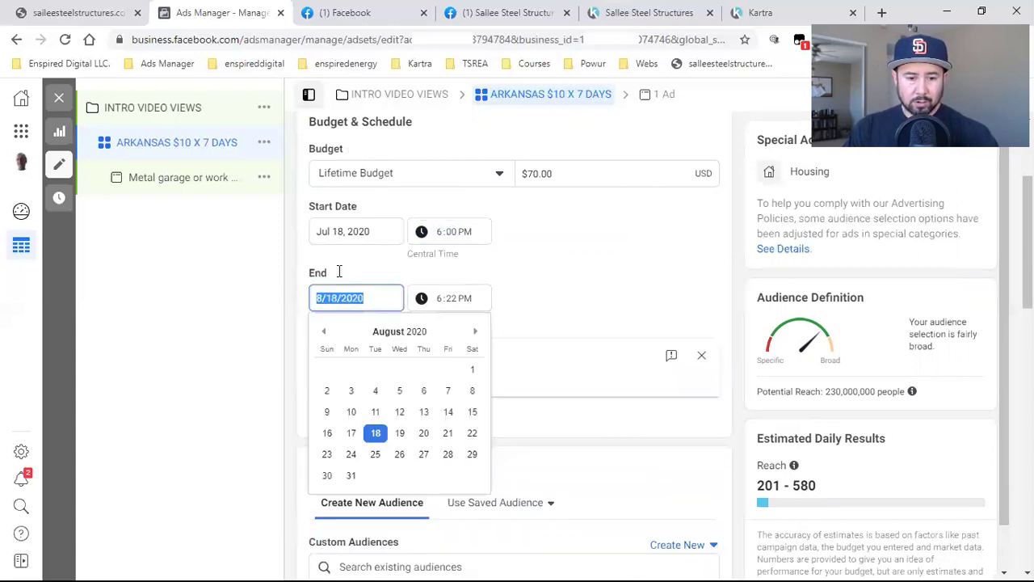
pyautogui.click(325, 333)
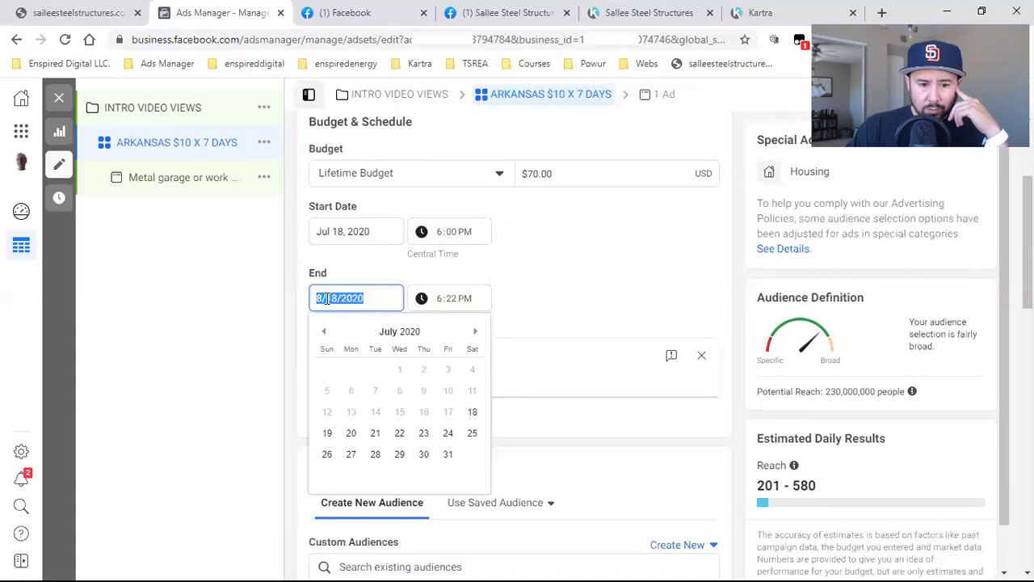
pyautogui.click(327, 298)
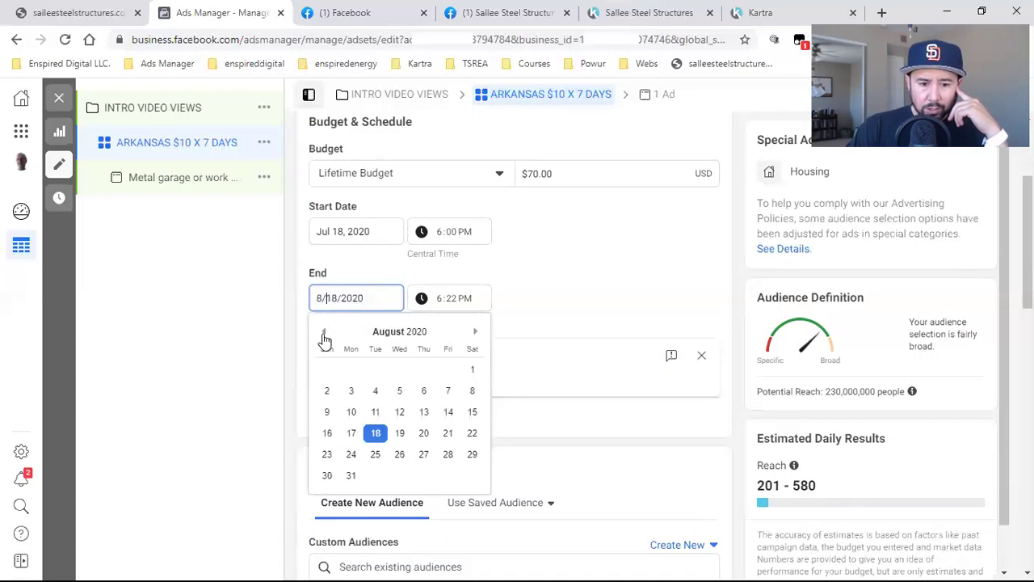
pyautogui.click(323, 333)
pyautogui.click(471, 433)
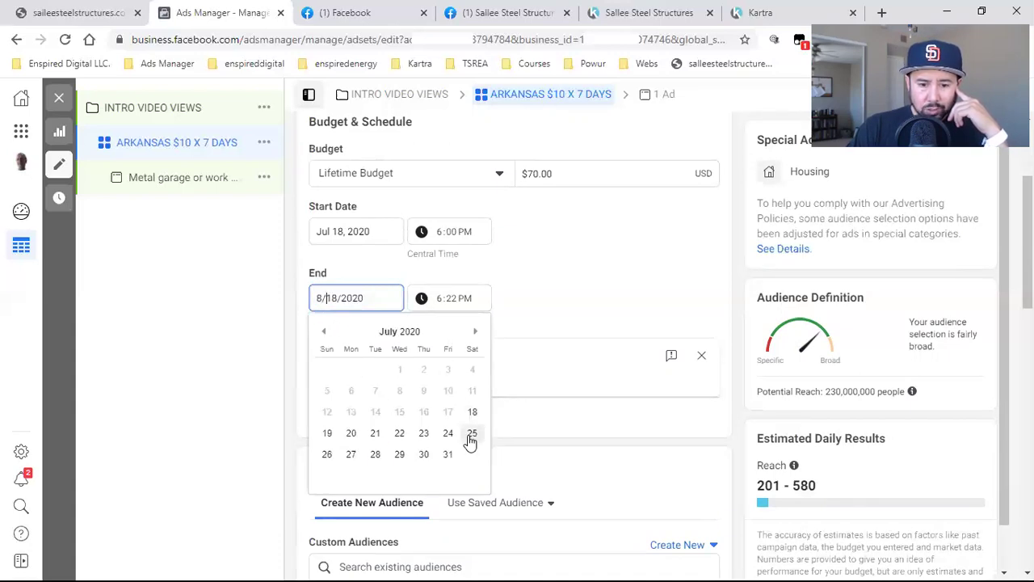
pyautogui.click(454, 304)
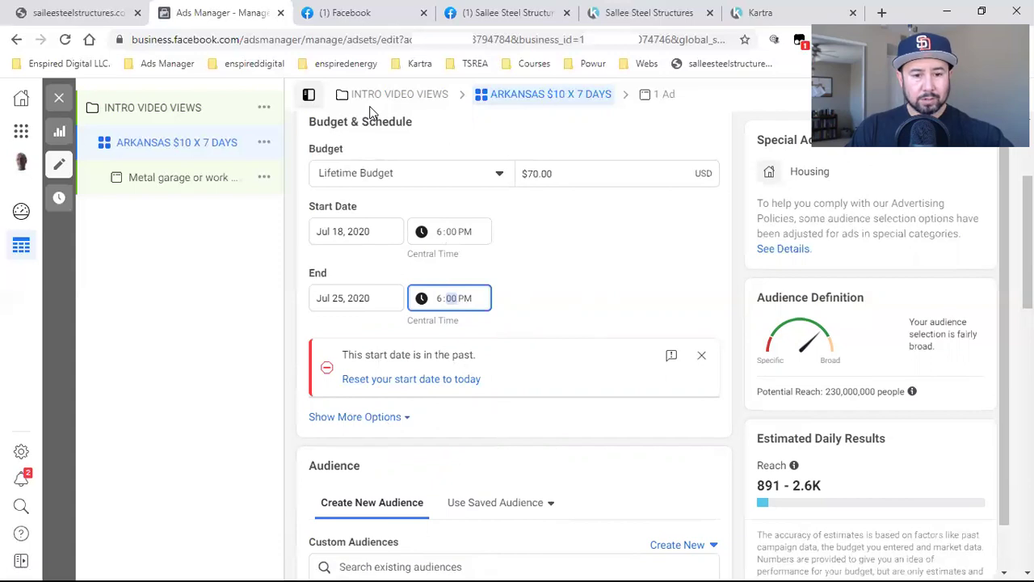
# Change both the start time and the end time of the ad set to 8:00 PM.
pyautogui.click(434, 232)
pyautogui.write('8')
pyautogui.click(437, 299)
pyautogui.write('8')
pyautogui.click(560, 291)
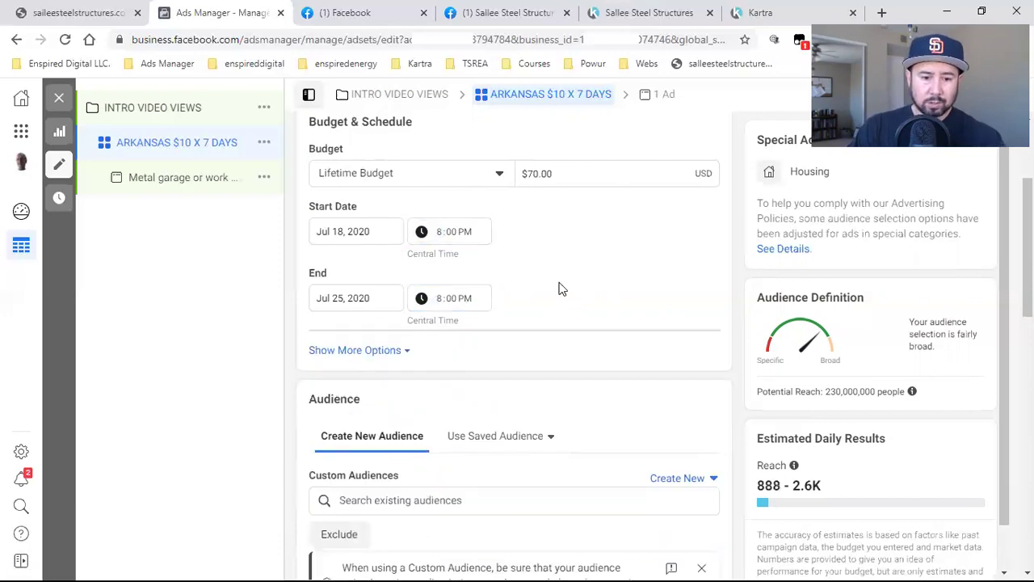
# Show the ad scheduling options and browse the existing special ad and custom audiences without choosing one.
pyautogui.click(404, 351)
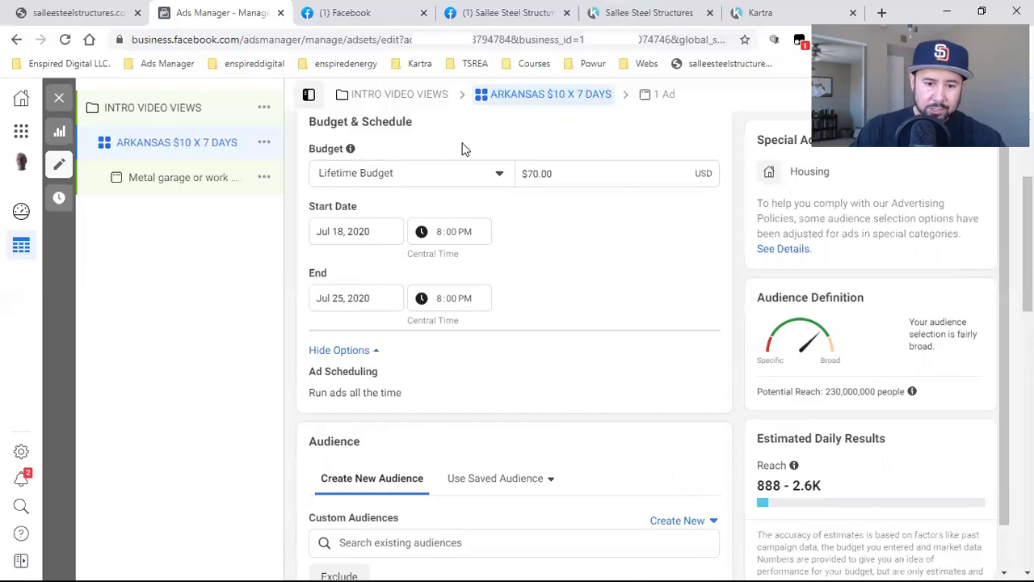
pyautogui.scroll(-3, 568, 319)
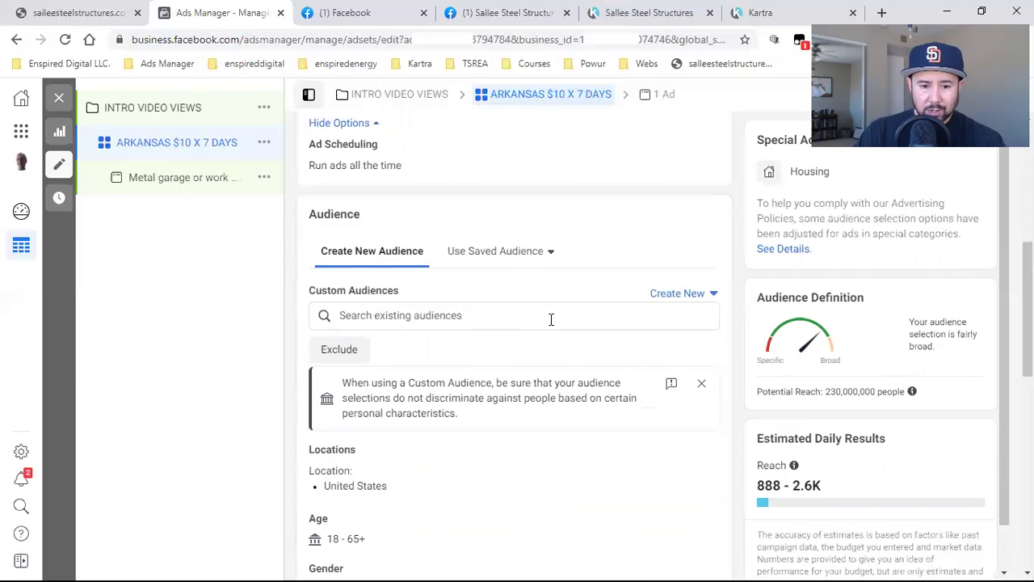
pyautogui.click(414, 315)
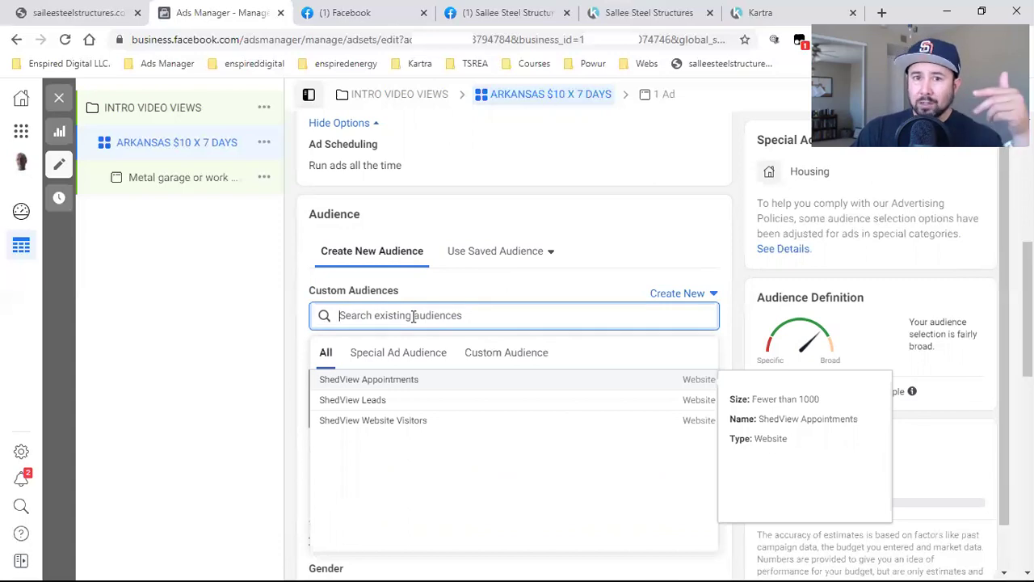
pyautogui.click(388, 366)
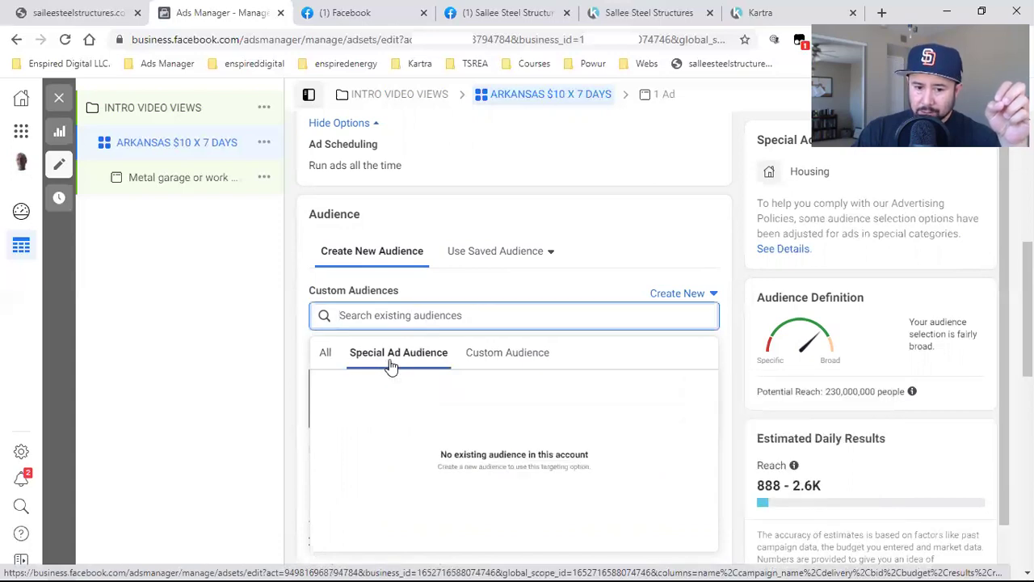
pyautogui.click(506, 364)
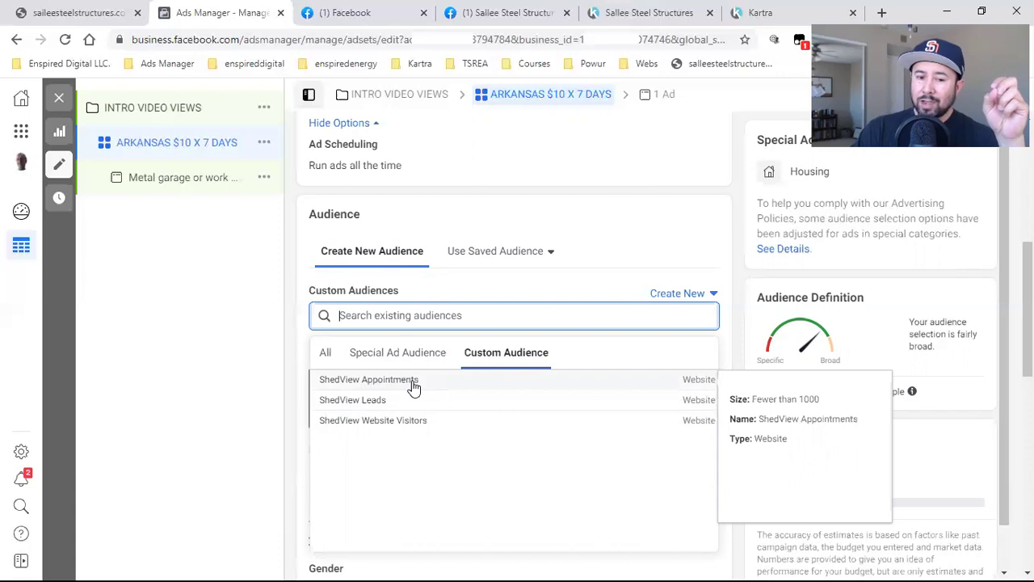
pyautogui.click(289, 370)
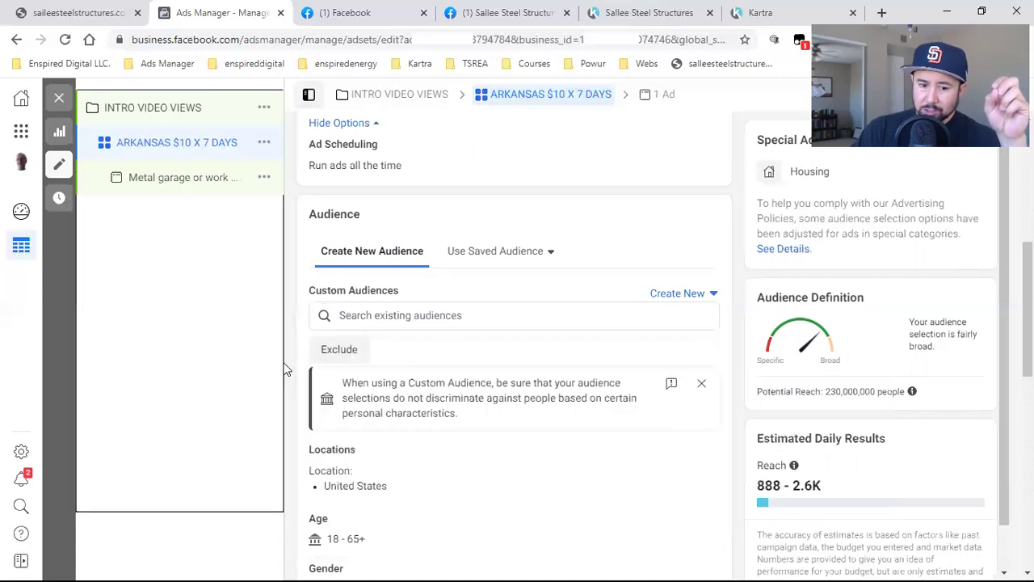
# Show the audience exclusion field and examine which existing custom audiences can be excluded or included.
pyautogui.click(339, 350)
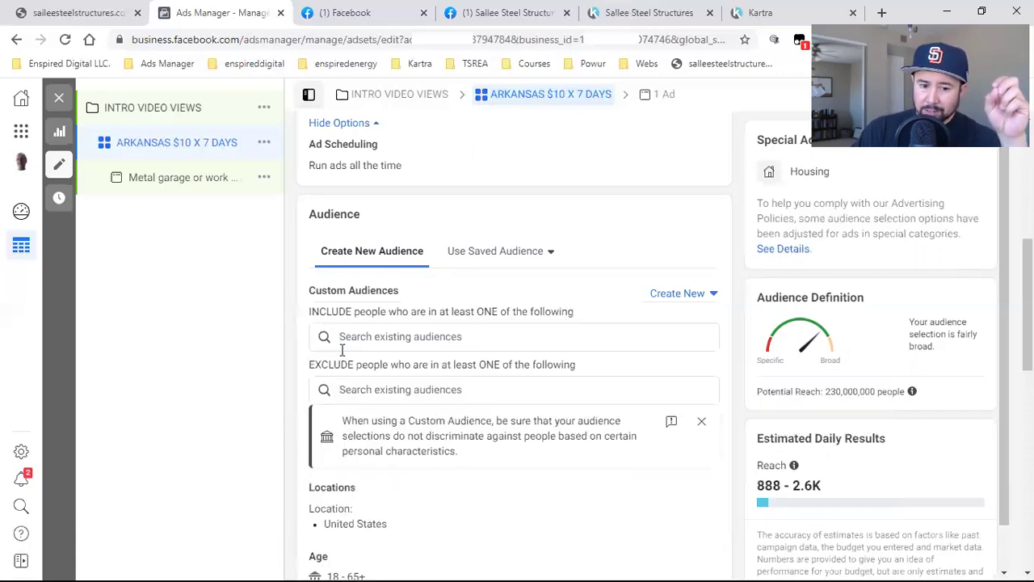
pyautogui.click(381, 390)
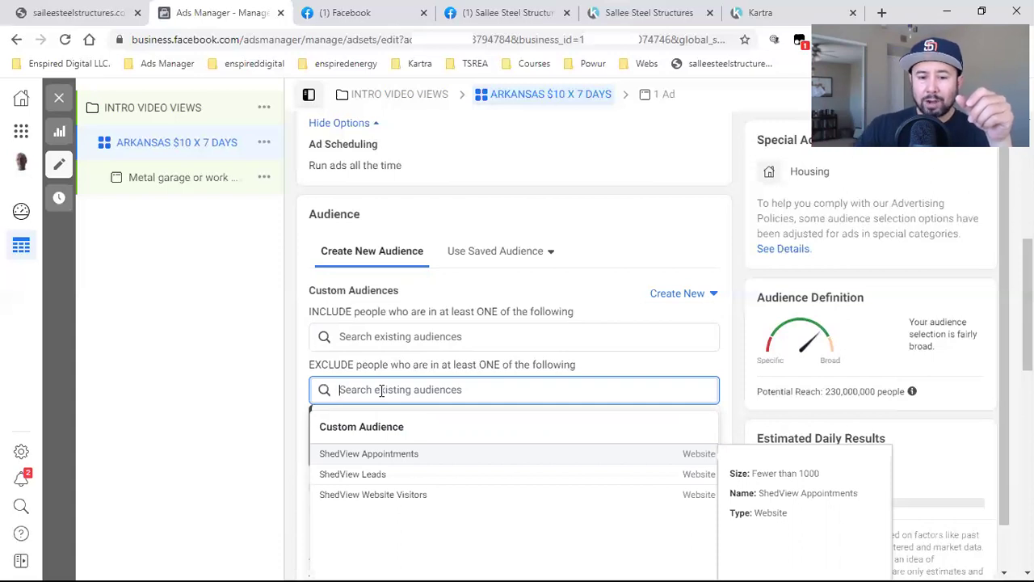
pyautogui.click(284, 404)
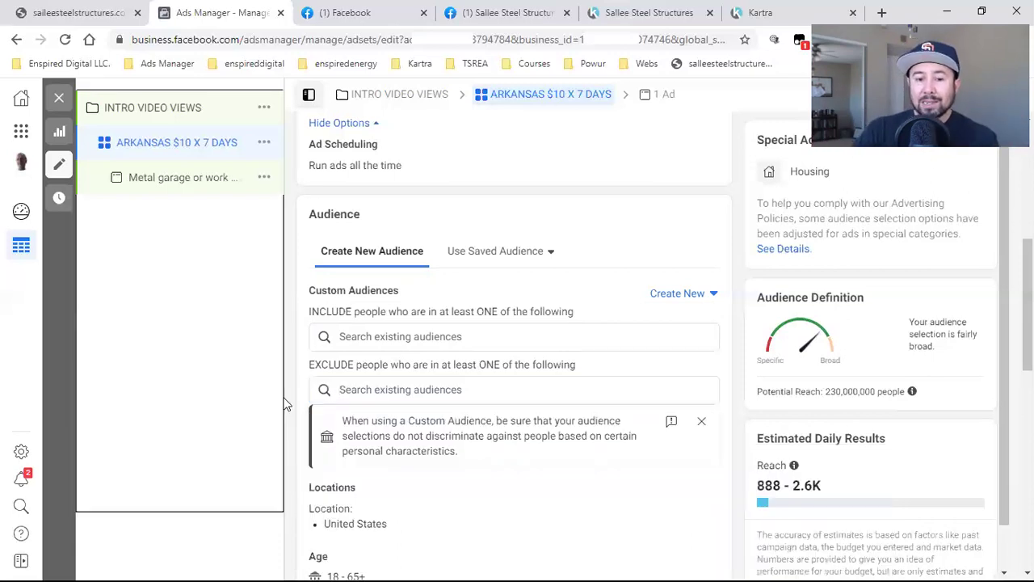
pyautogui.click(412, 387)
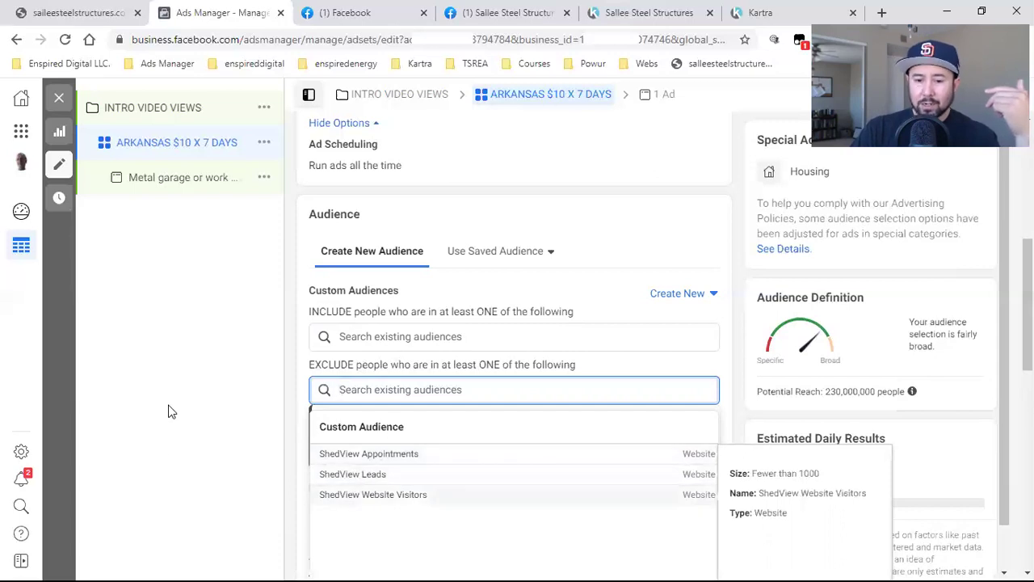
pyautogui.click(239, 352)
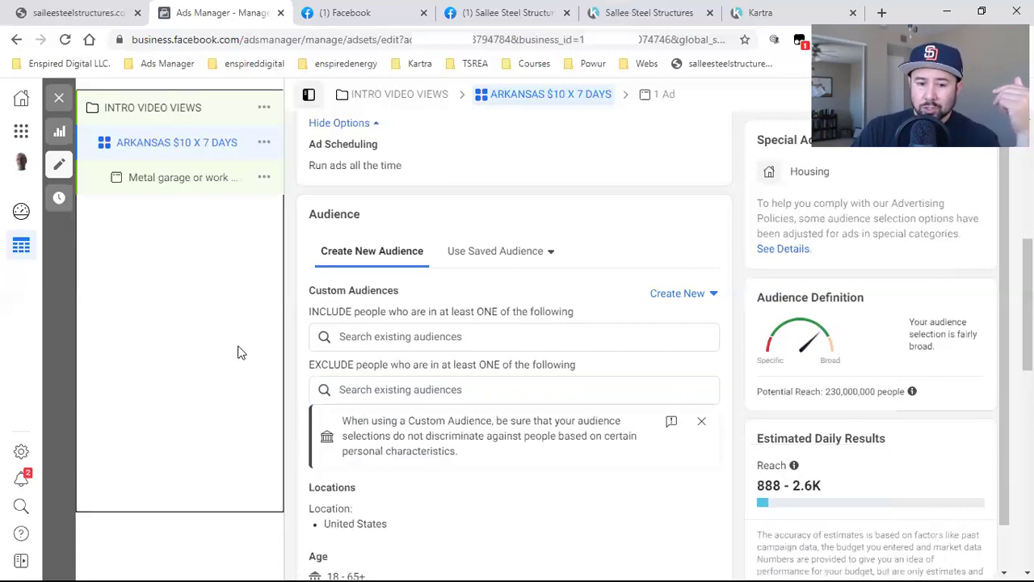
pyautogui.click(401, 336)
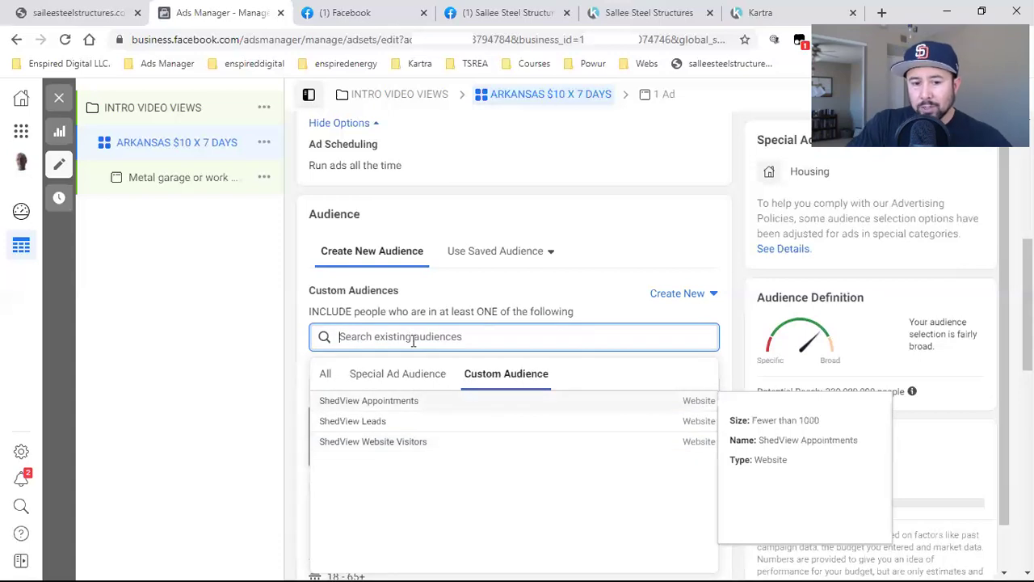
pyautogui.click(263, 395)
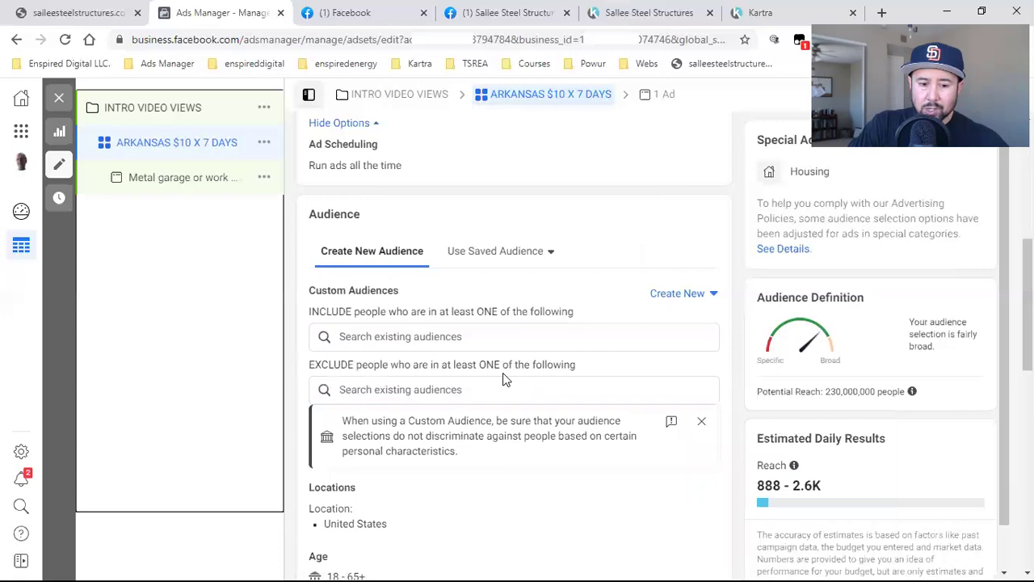
# Replace the audience location with the state of Arkansas, United States, and target only people living in this location.
pyautogui.scroll(-1, 442, 398)
pyautogui.scroll(-1, 443, 397)
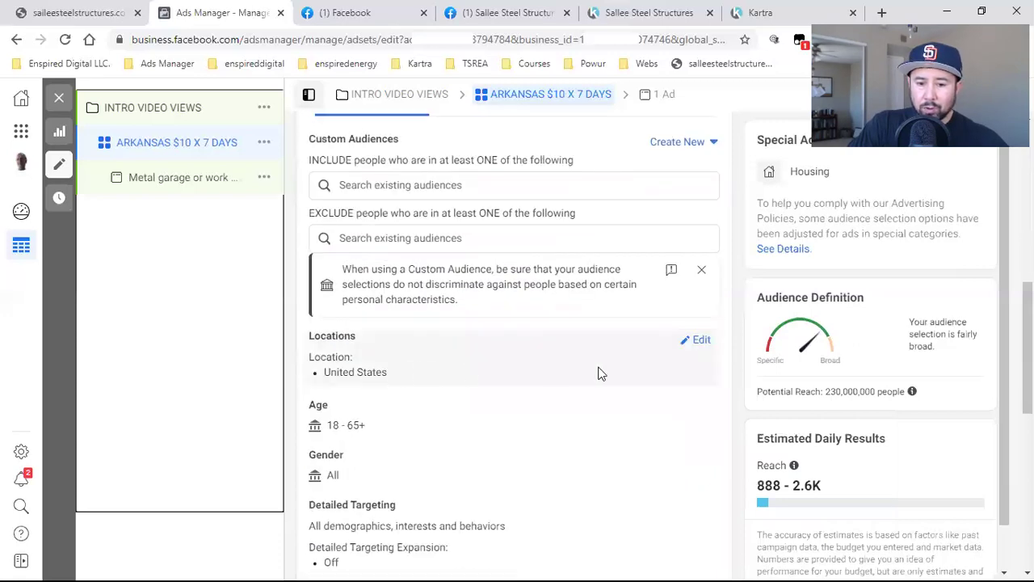
pyautogui.click(701, 341)
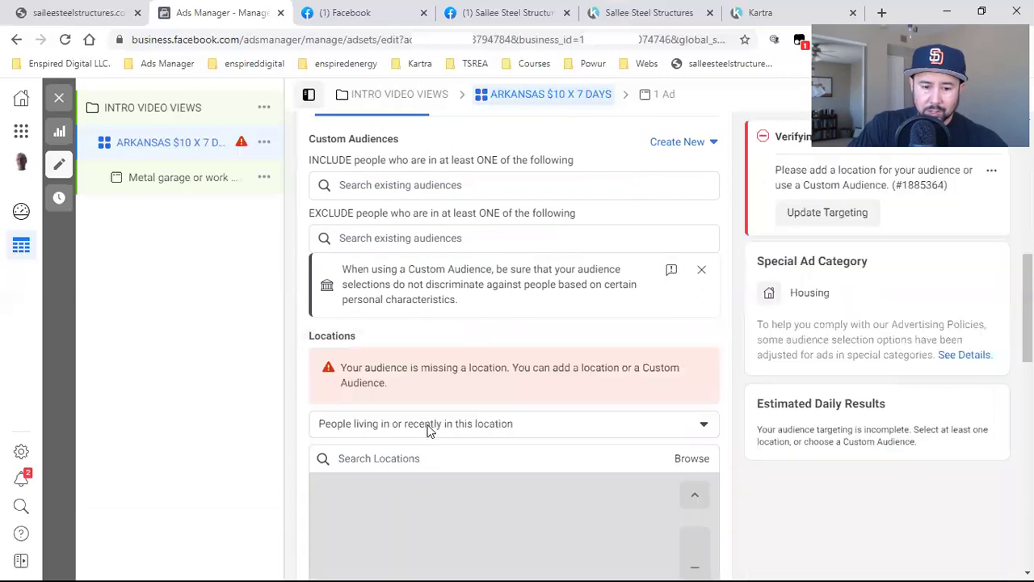
pyautogui.click(373, 459)
pyautogui.write('ARKA')
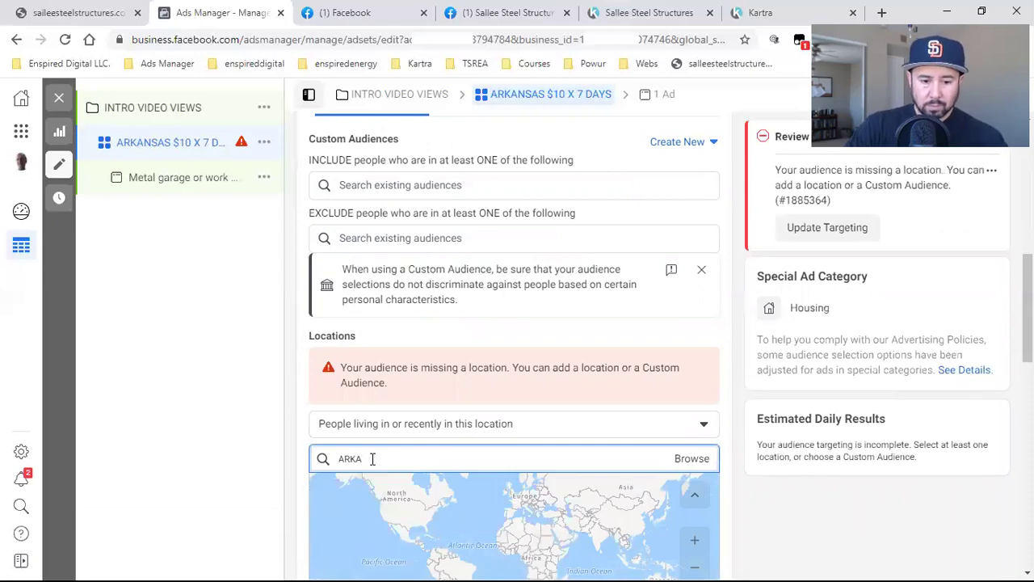
pyautogui.write('nd')
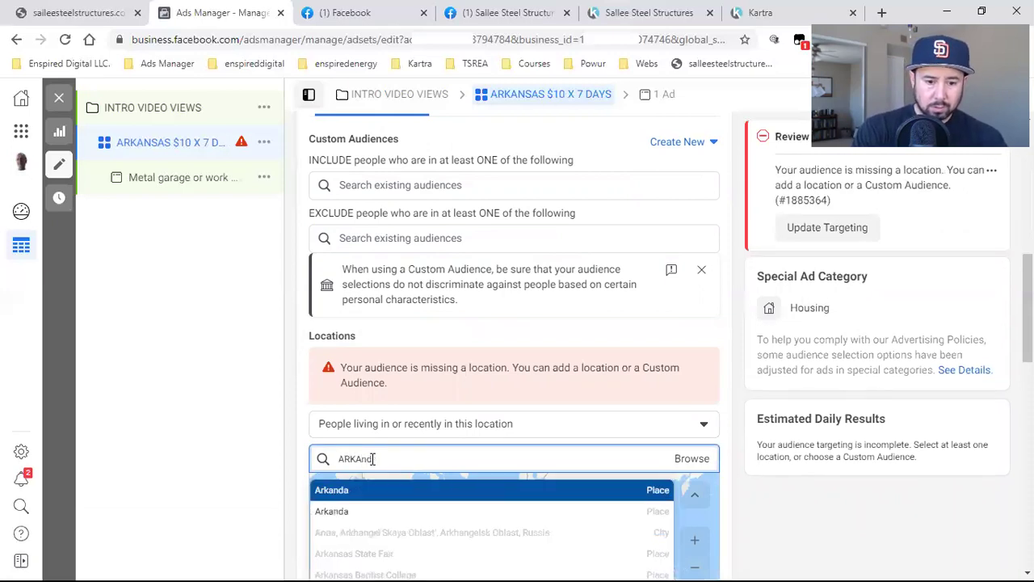
pyautogui.press('BackSpace')
pyautogui.write('s')
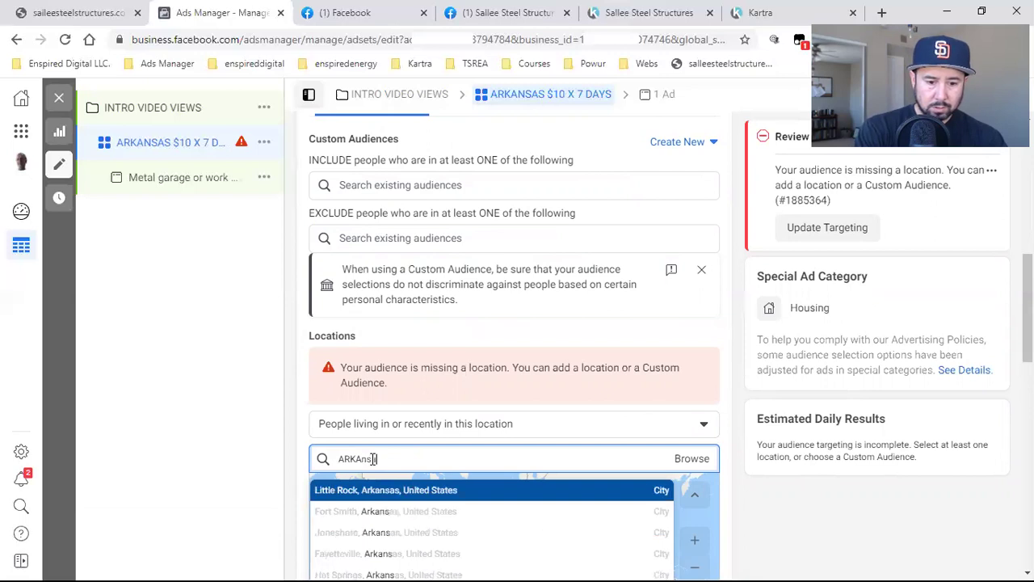
pyautogui.write('as')
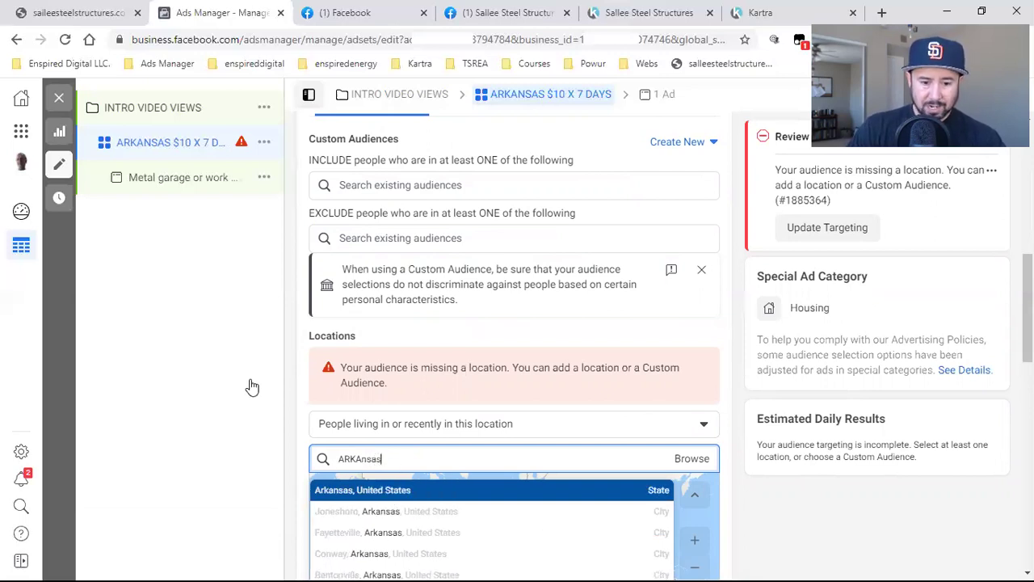
pyautogui.press('Return')
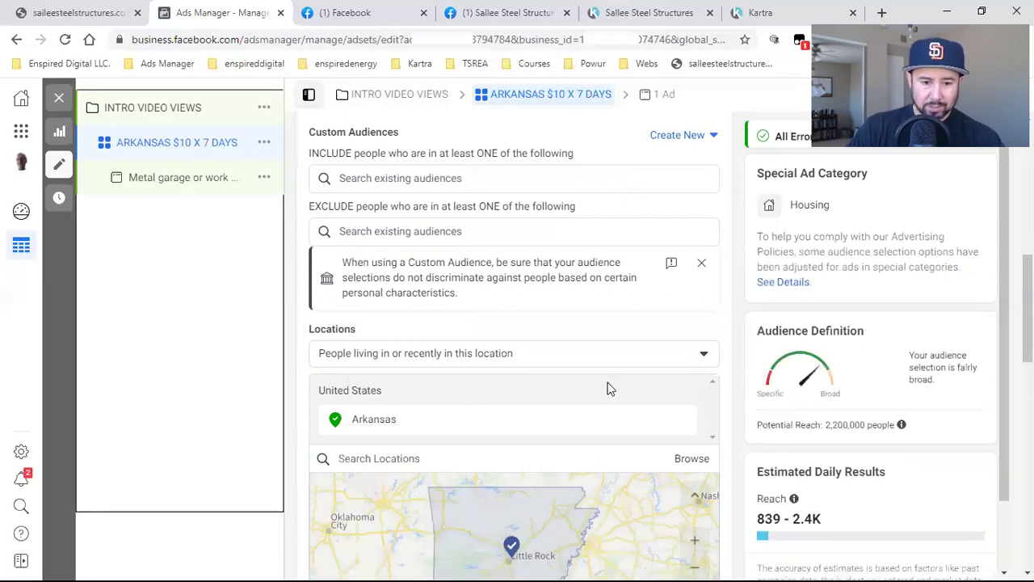
pyautogui.click(410, 355)
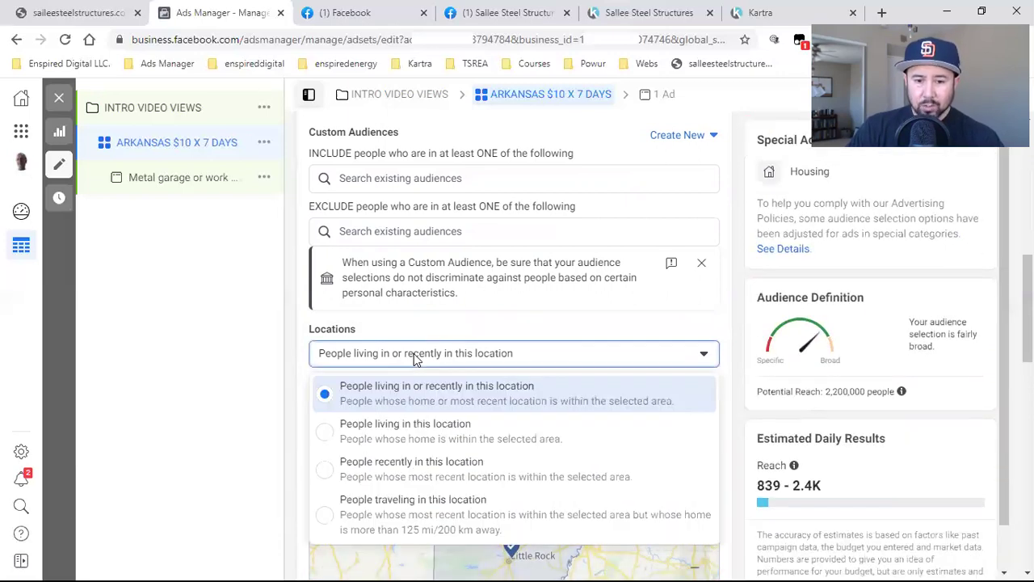
pyautogui.click(428, 437)
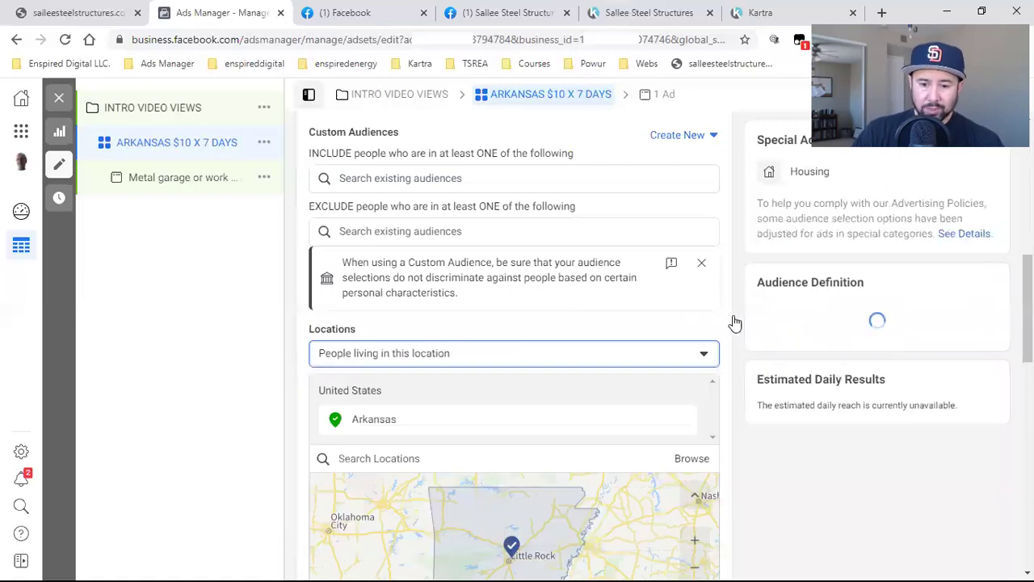
# Review the ad set's age, gender and detailed targeting against the campaign's Special Ad Categories setting.
pyautogui.scroll(-4, 733, 322)
pyautogui.scroll(-2, 732, 322)
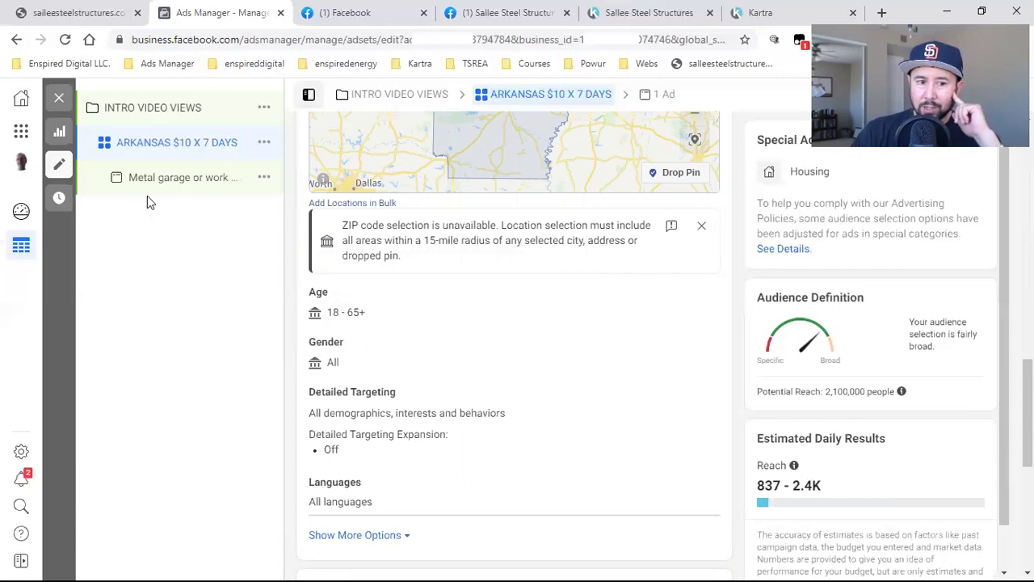
pyautogui.click(146, 121)
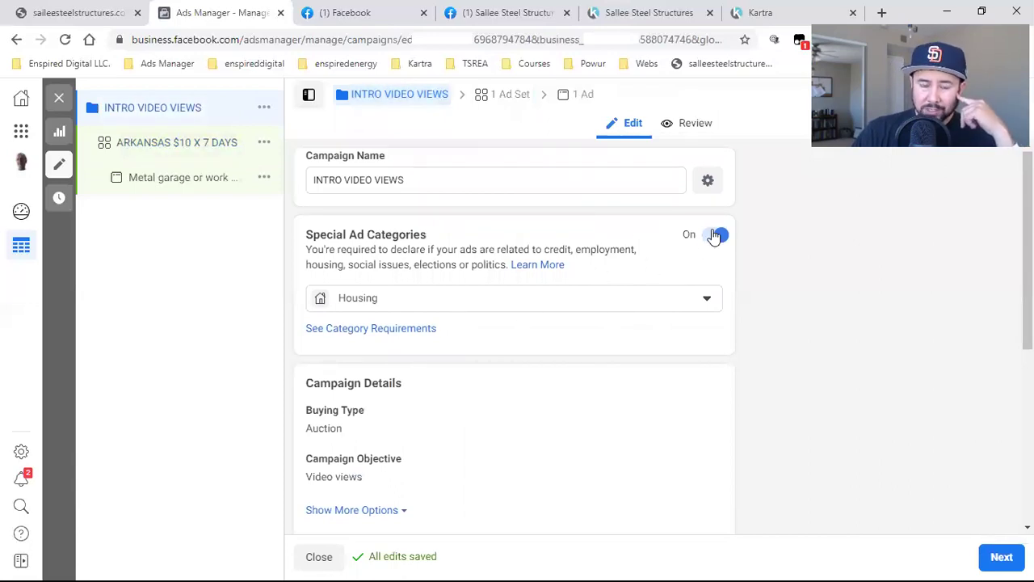
pyautogui.scroll(-4, 471, 375)
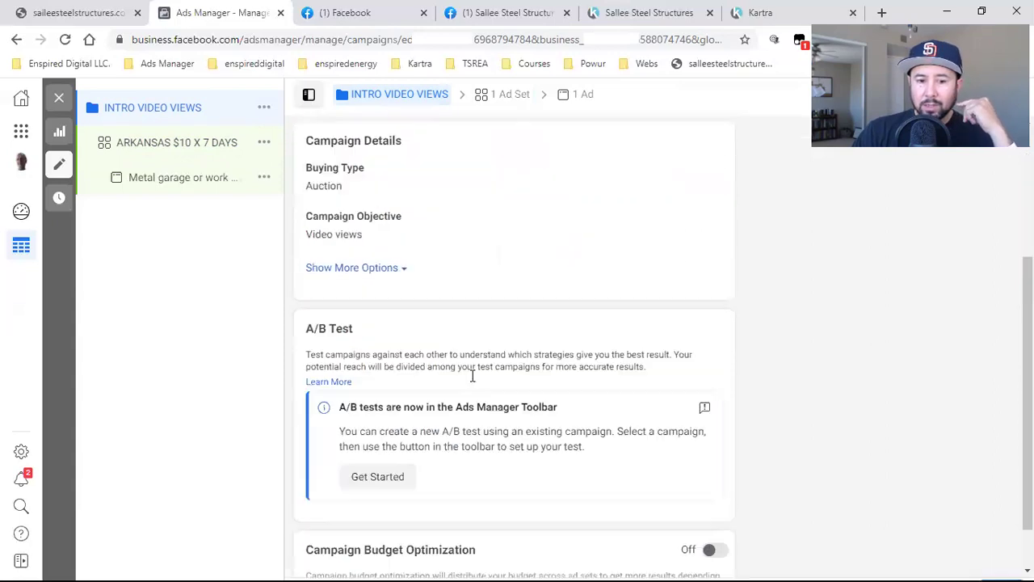
pyautogui.click(1002, 557)
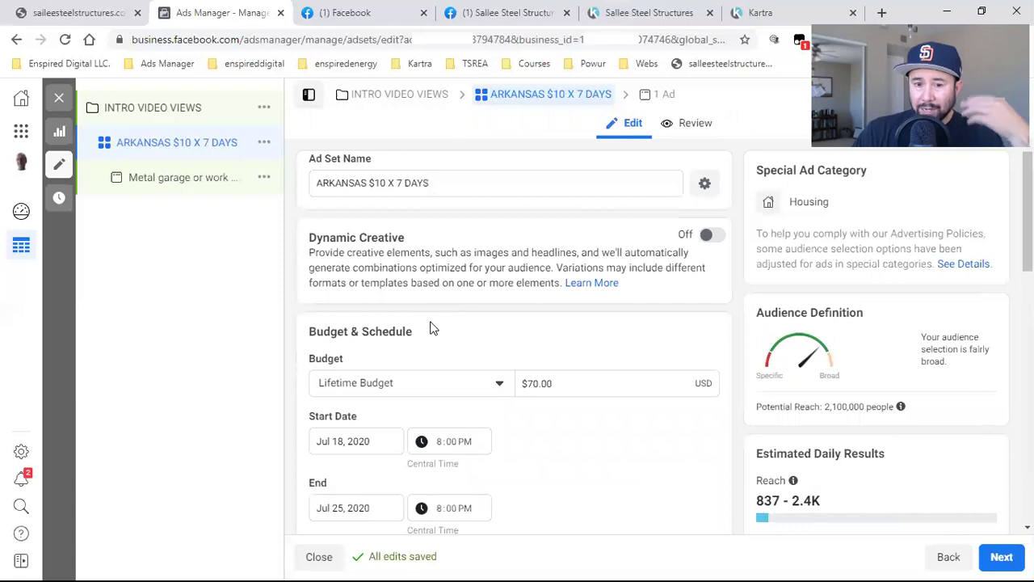
pyautogui.scroll(-4, 659, 449)
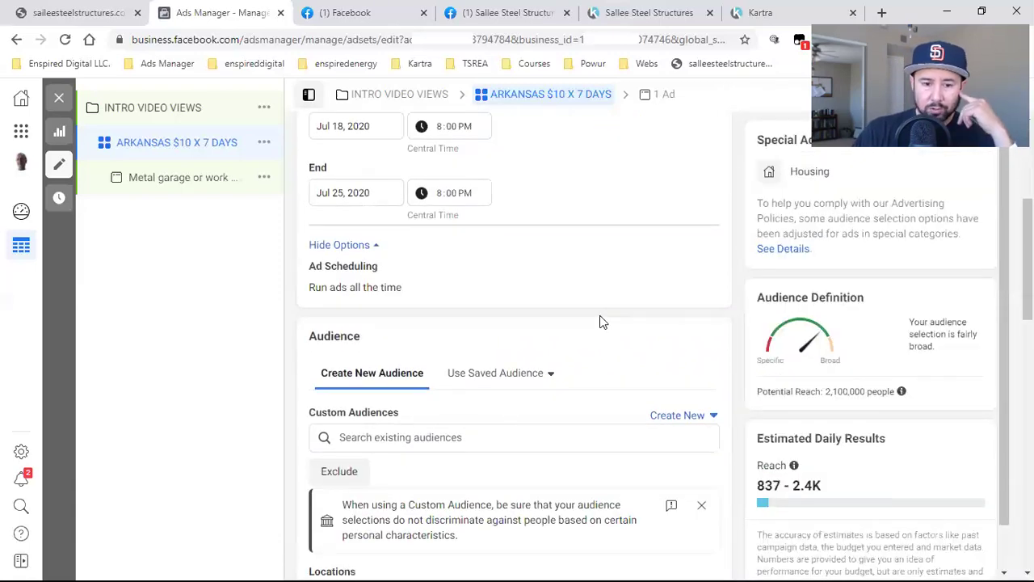
pyautogui.scroll(-5, 599, 322)
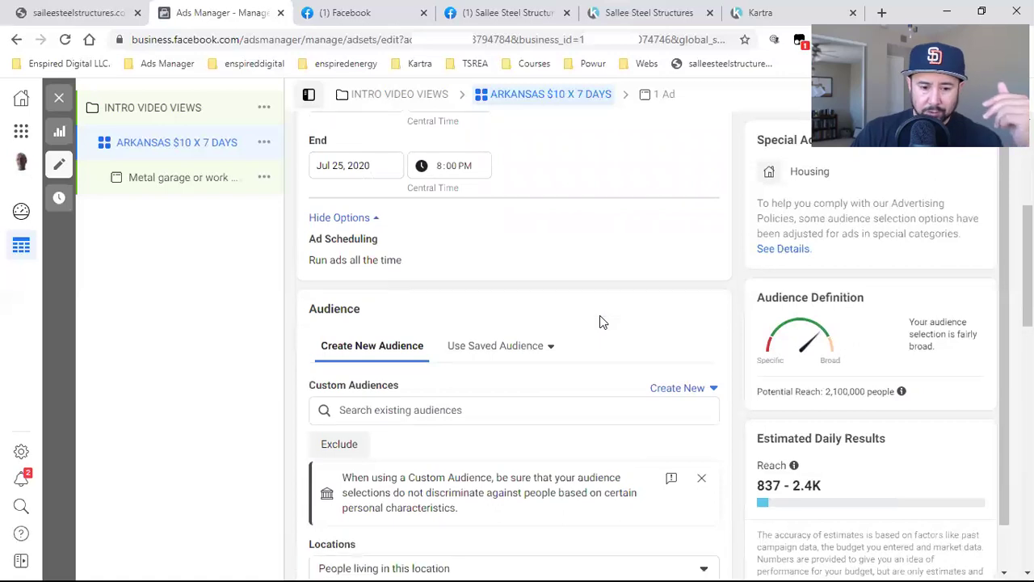
pyautogui.scroll(-1, 599, 326)
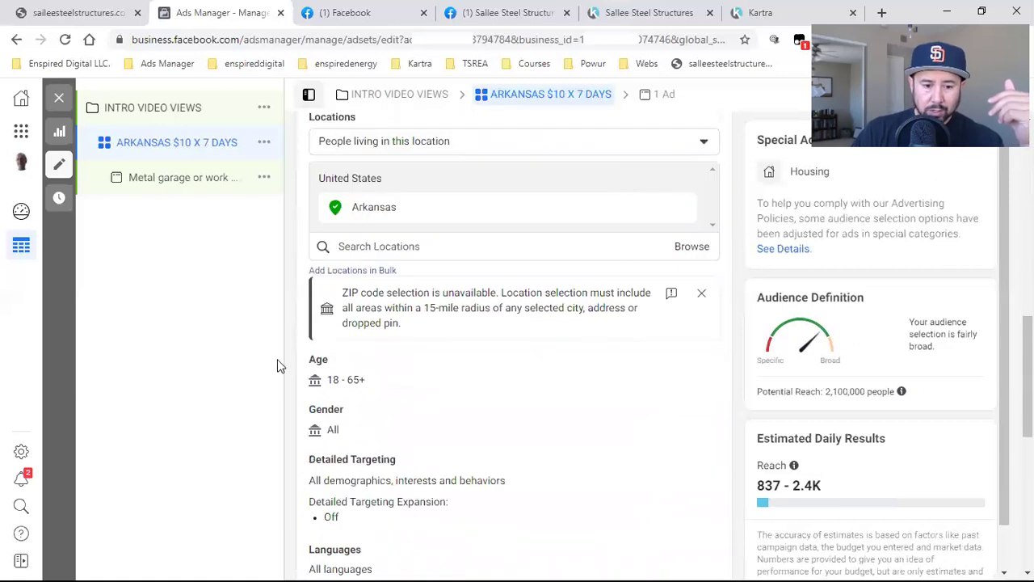
# Choose manual placements for the ad set and remove the Instagram, Messenger and Audience Network platforms, keeping only Facebook.
pyautogui.doubleClick(334, 379)
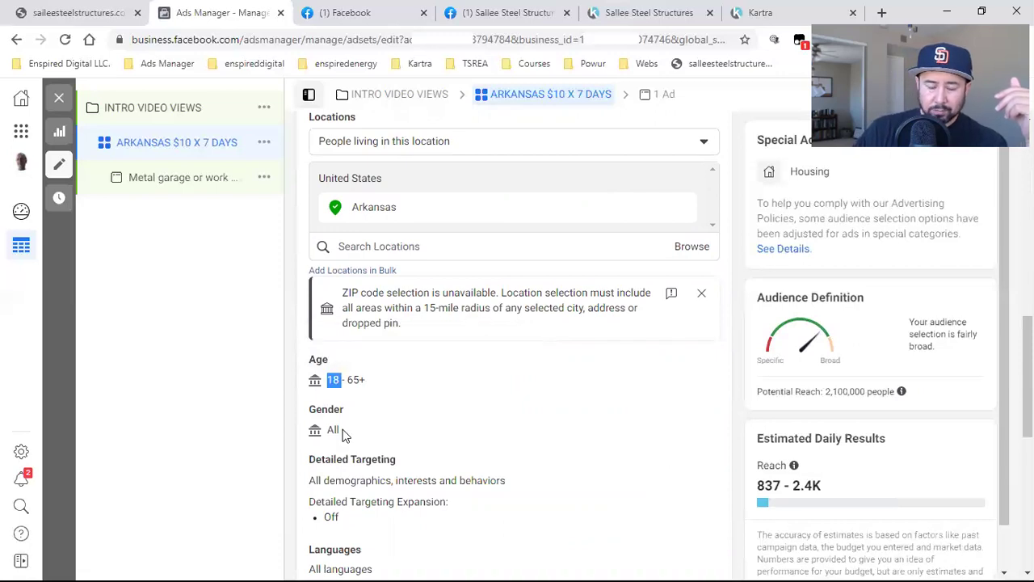
pyautogui.scroll(-1, 530, 429)
pyautogui.scroll(-3, 530, 430)
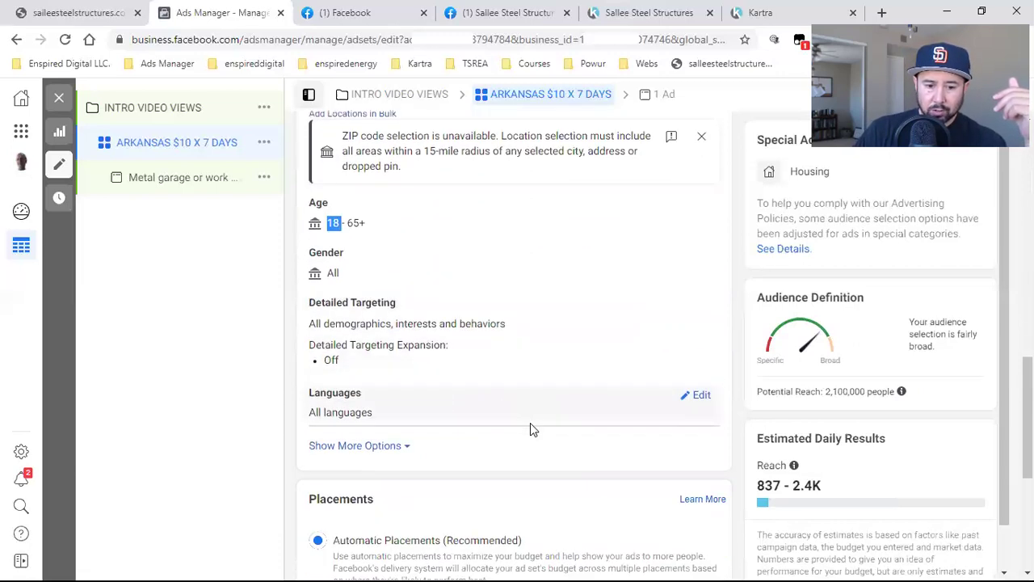
pyautogui.scroll(-3, 527, 429)
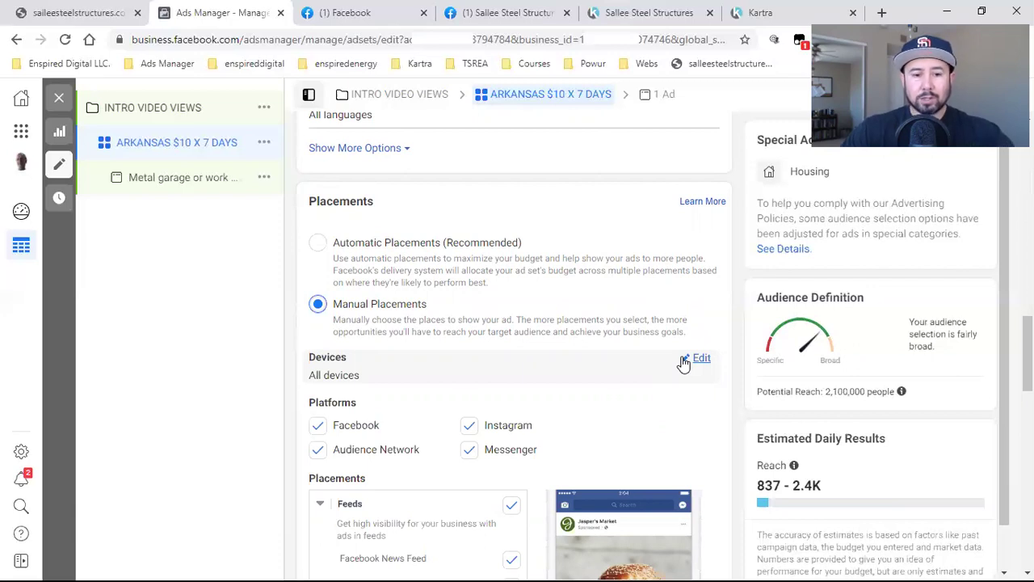
pyautogui.click(469, 427)
pyautogui.click(468, 450)
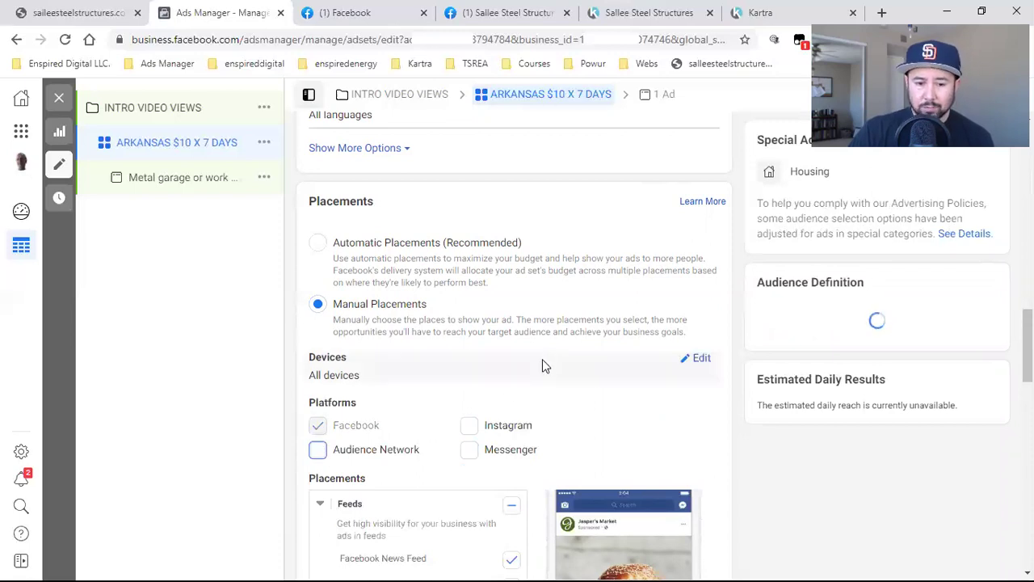
# Exclude Facebook Marketplace and the entire In-Stream and In-Article groups from the ad set's placements.
pyautogui.scroll(-4, 542, 359)
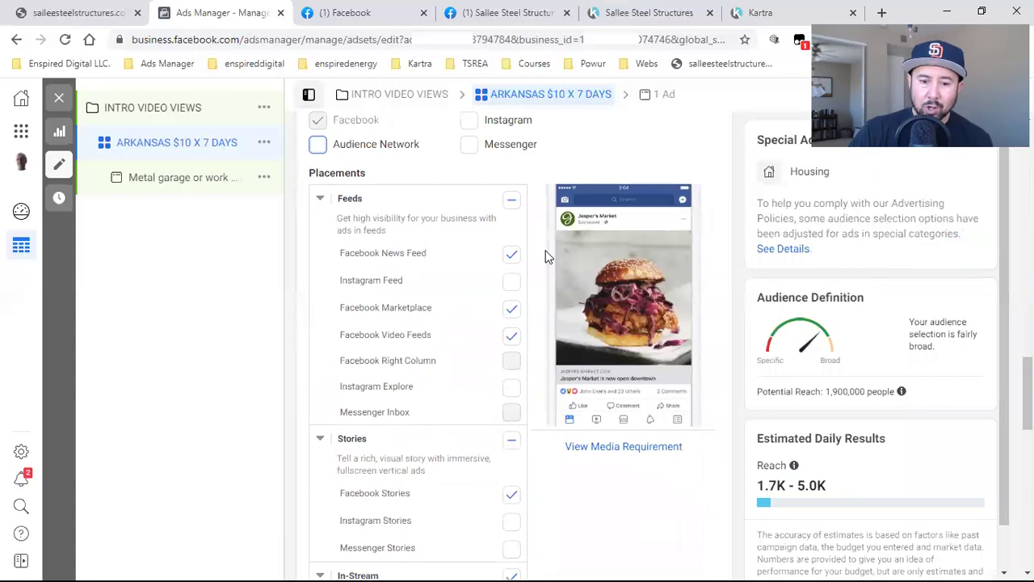
pyautogui.scroll(-1, 546, 246)
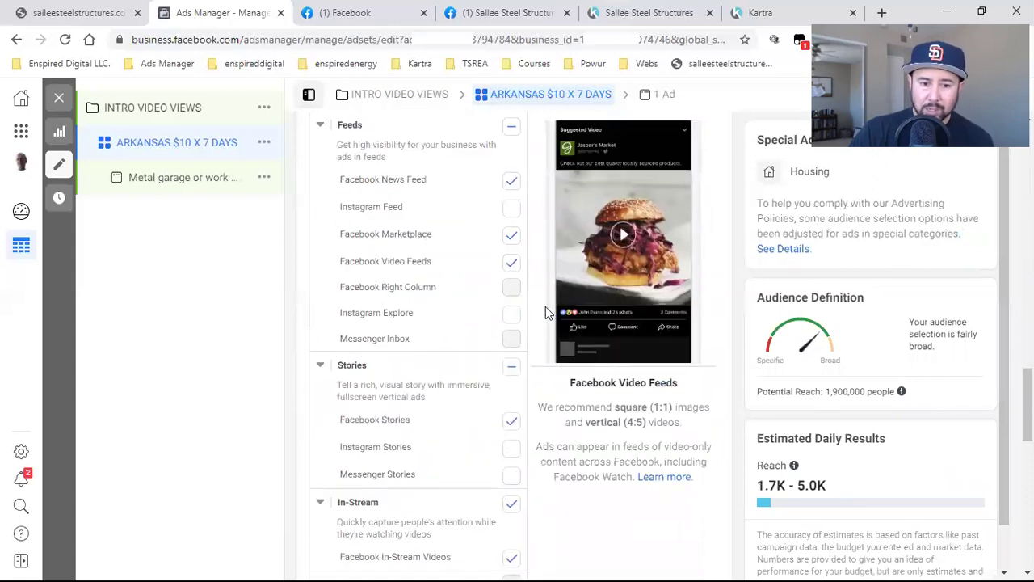
pyautogui.click(511, 236)
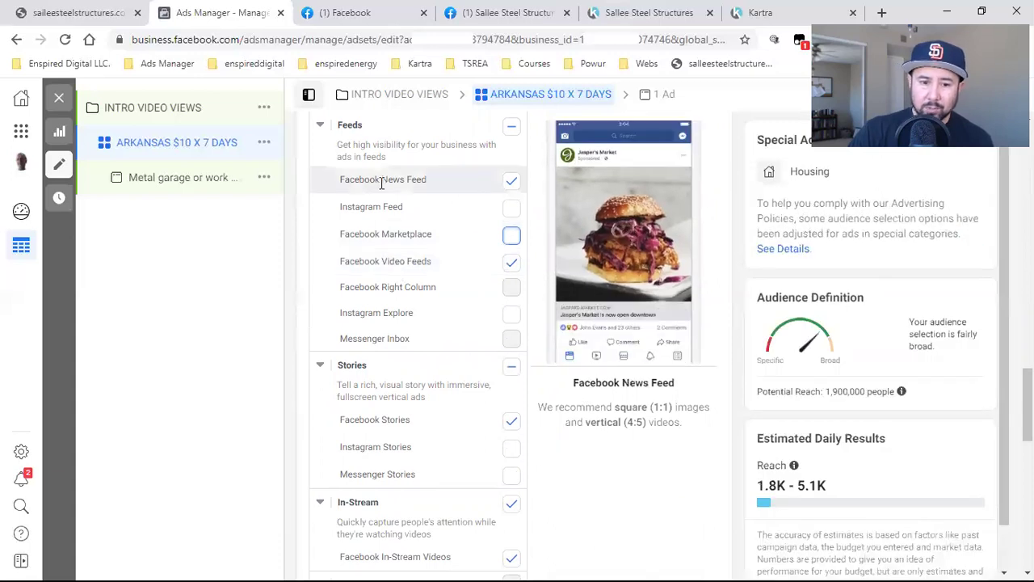
pyautogui.scroll(-1, 467, 291)
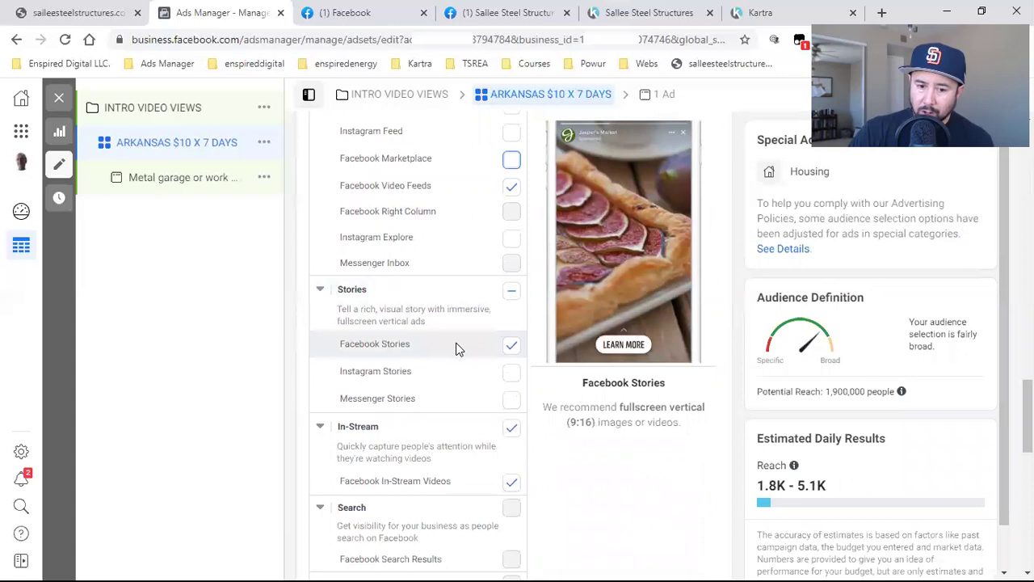
pyautogui.scroll(-1, 519, 358)
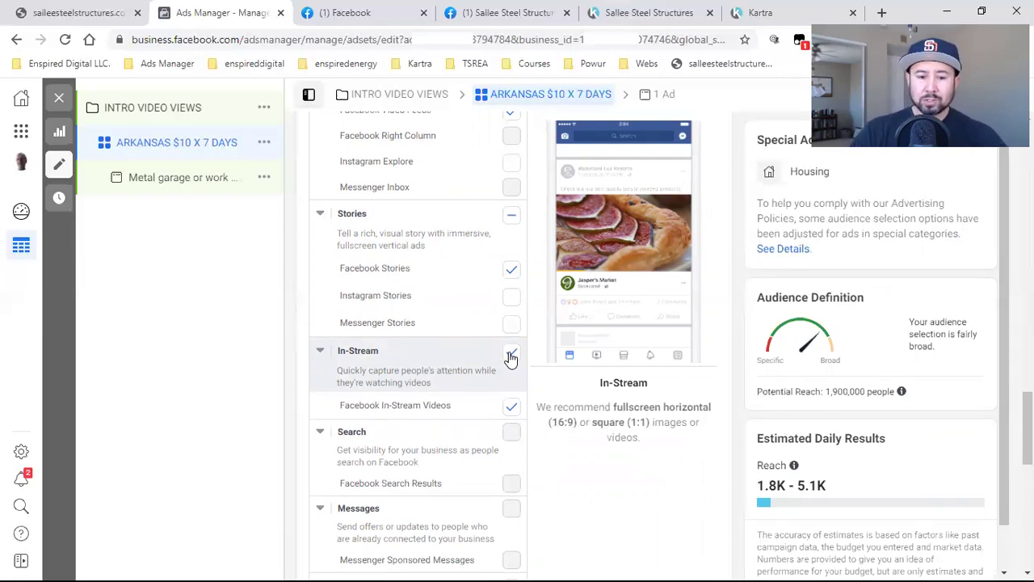
pyautogui.click(510, 356)
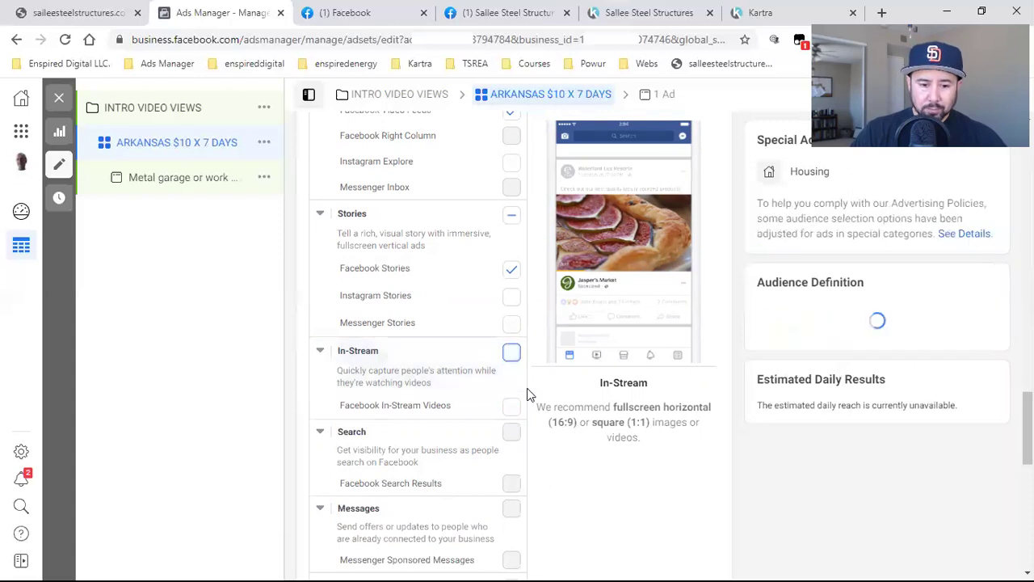
pyautogui.scroll(-3, 529, 394)
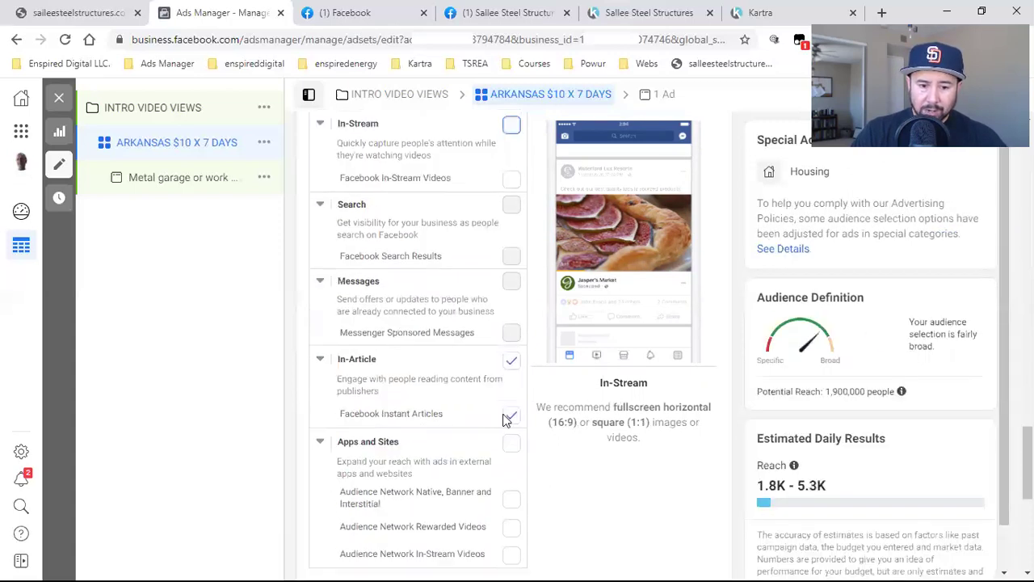
pyautogui.click(510, 360)
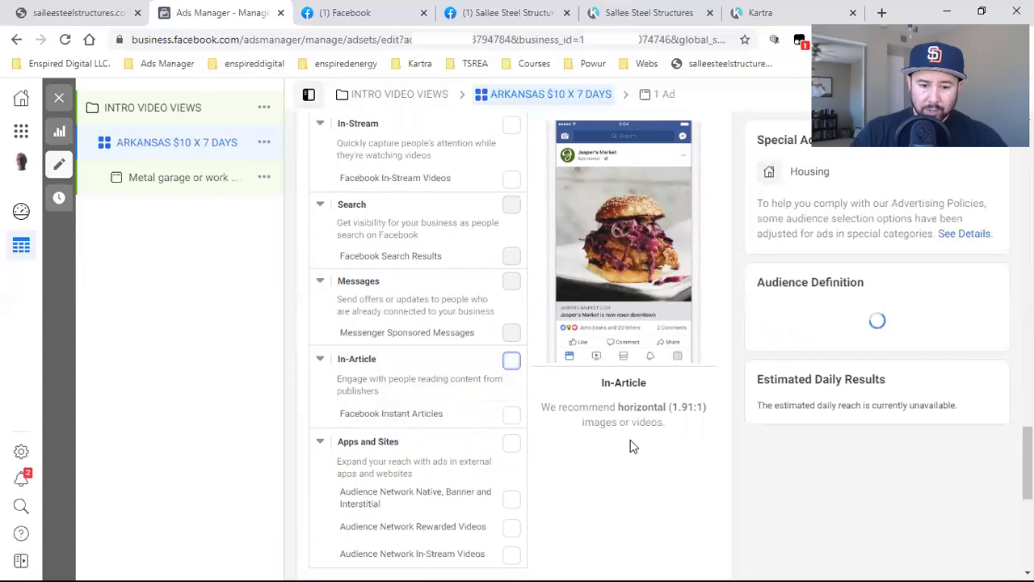
# Recheck the remaining Facebook feed and story placements, switching Facebook Video Feeds off and back on.
pyautogui.scroll(-3, 630, 440)
pyautogui.scroll(6, 630, 440)
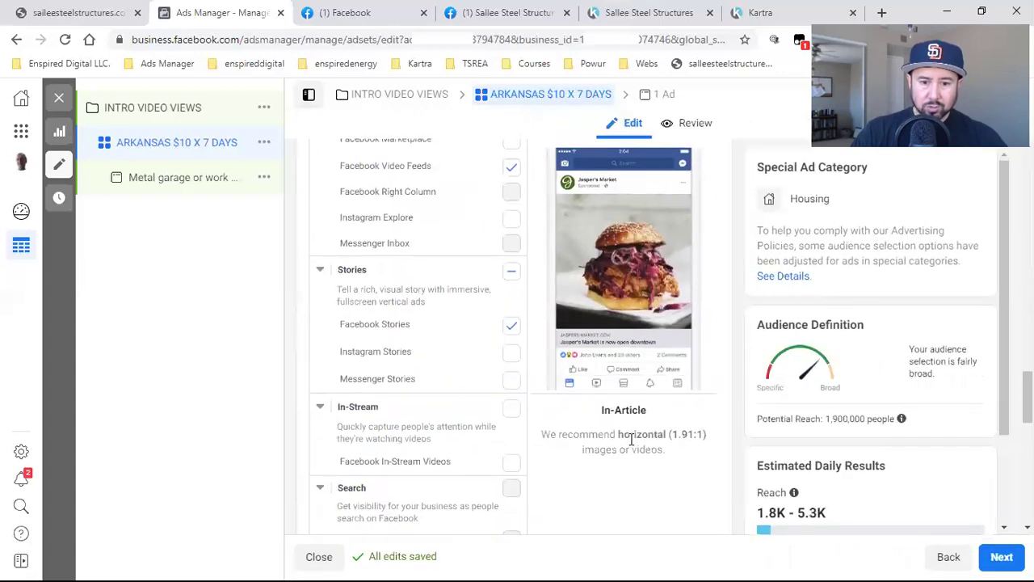
pyautogui.scroll(1, 631, 439)
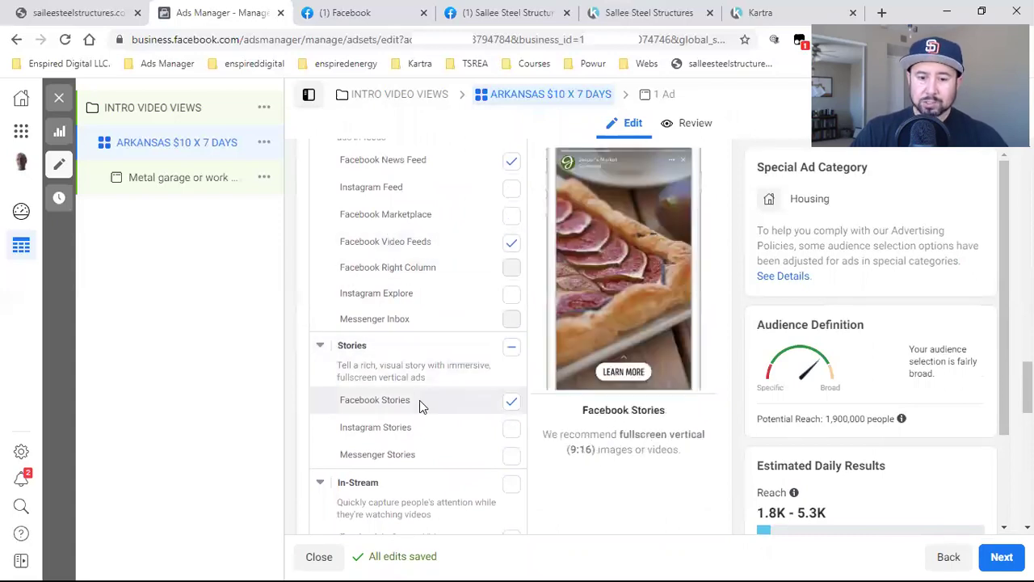
pyautogui.click(509, 241)
pyautogui.click(510, 241)
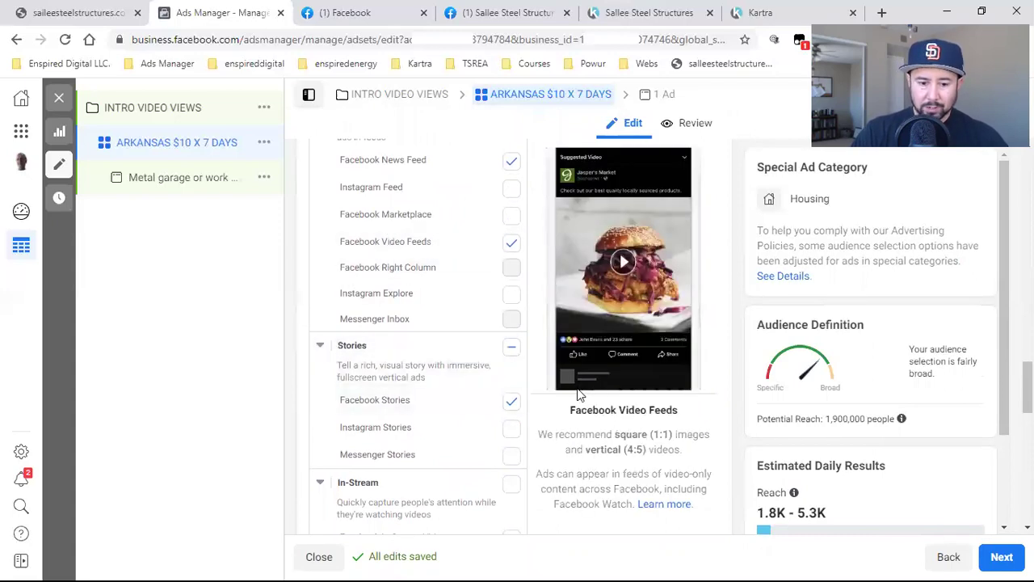
# Show the additional Optimization & Delivery options, the other bid strategies and the additional placement options.
pyautogui.scroll(-6, 578, 393)
pyautogui.scroll(-4, 624, 393)
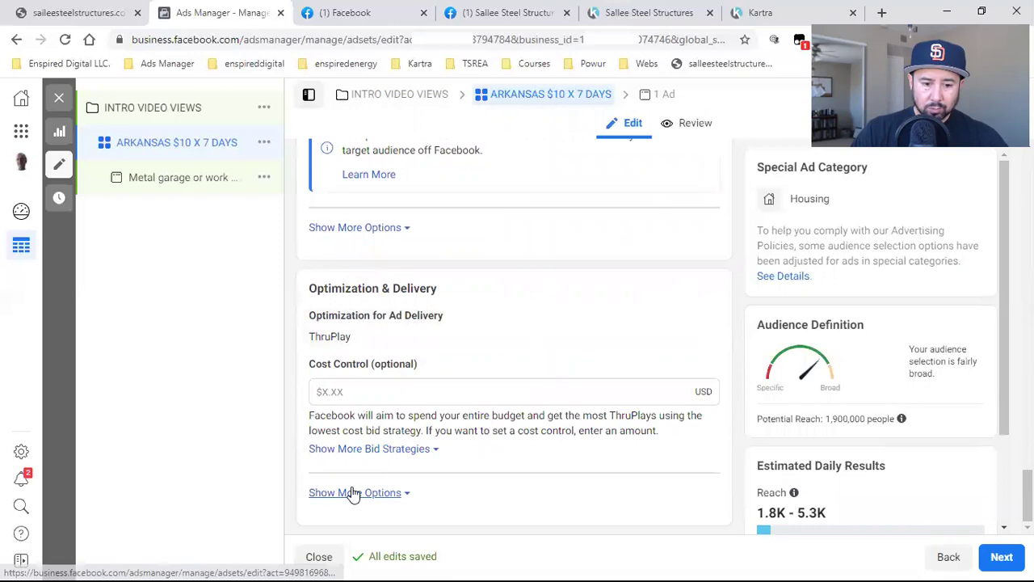
pyautogui.click(378, 493)
pyautogui.scroll(-1, 610, 297)
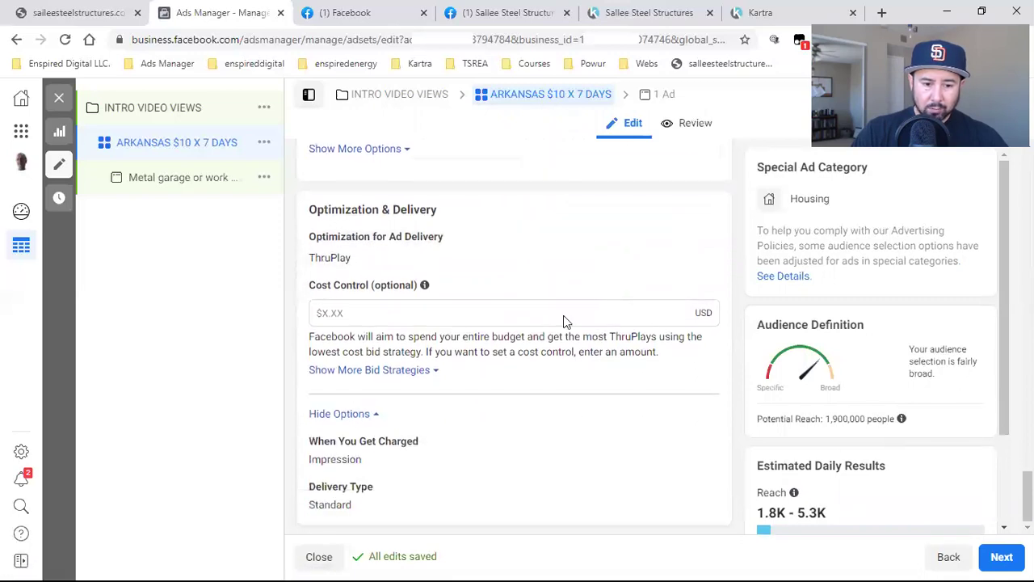
pyautogui.click(386, 369)
pyautogui.scroll(5, 590, 368)
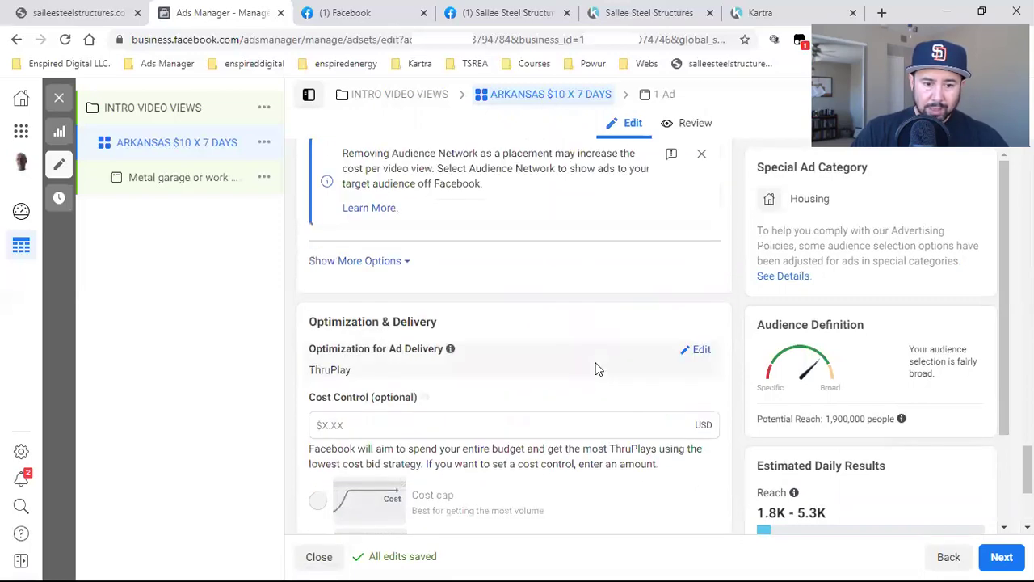
pyautogui.click(506, 404)
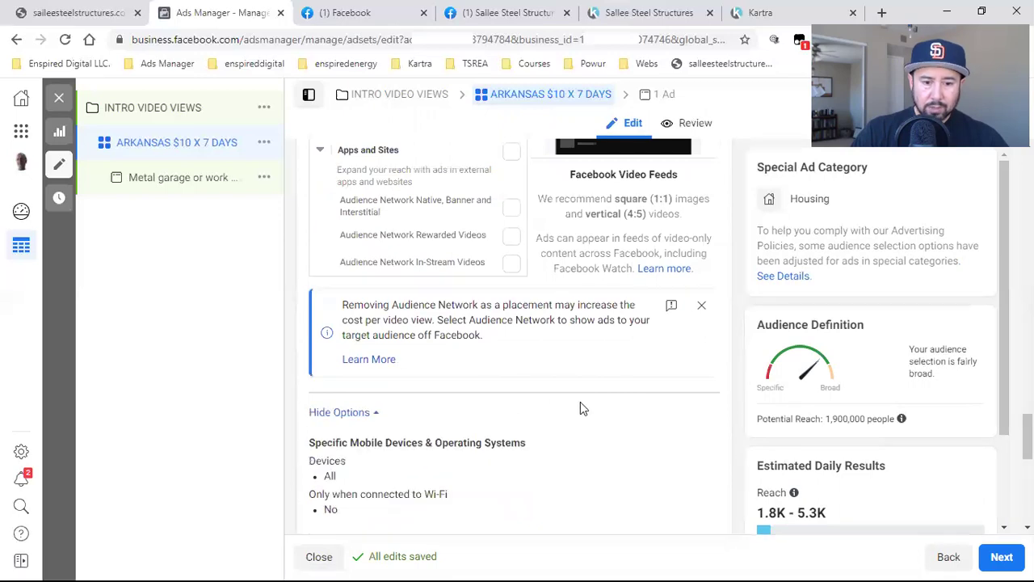
# Show the additional audience options to check the Connections setting.
pyautogui.scroll(10, 576, 419)
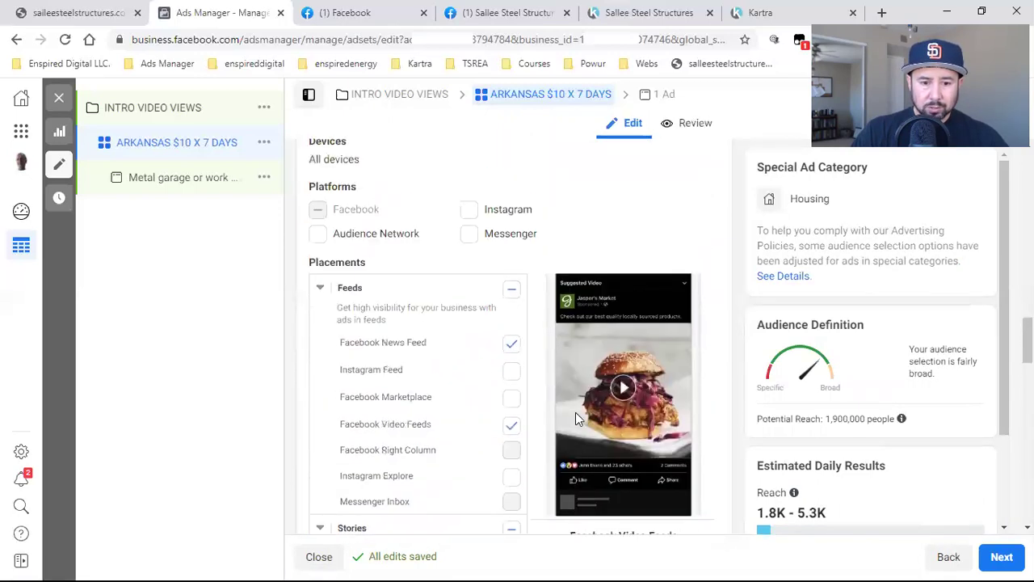
pyautogui.scroll(5, 576, 418)
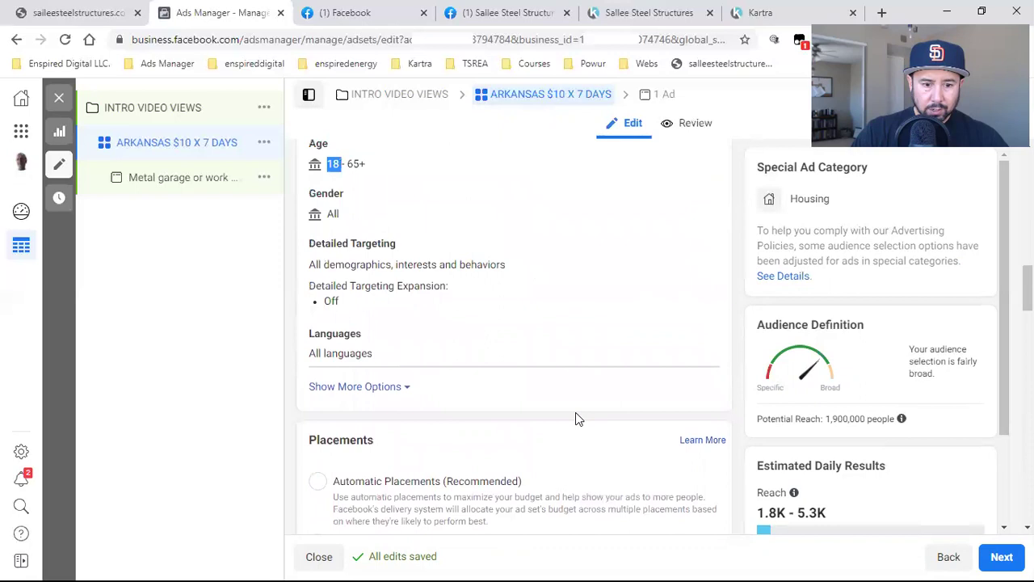
pyautogui.click(400, 462)
pyautogui.scroll(-2, 628, 356)
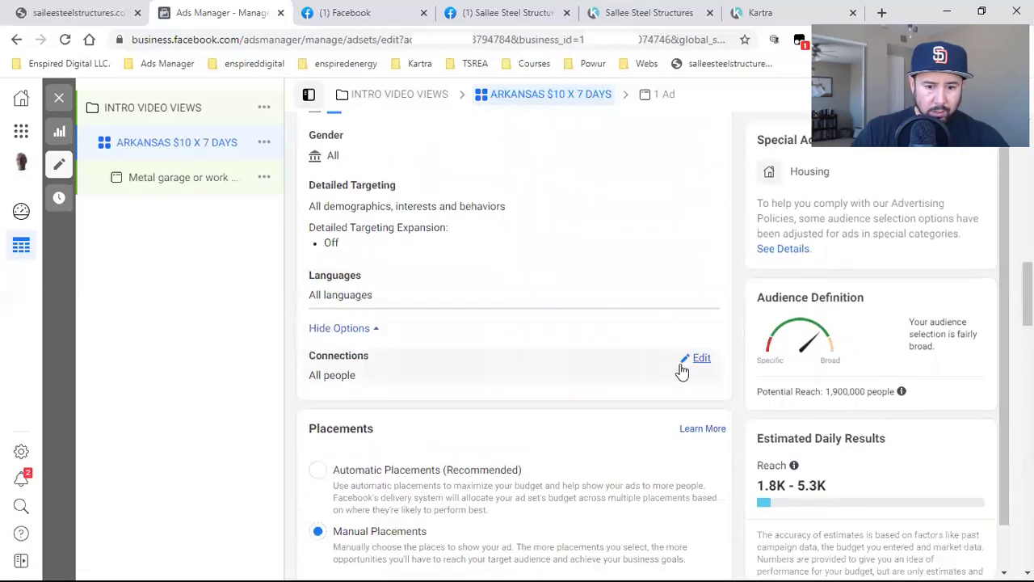
# Review the ad set's audience, name, Dynamic Creative, budget, schedule and placement settings.
pyautogui.scroll(2, 646, 403)
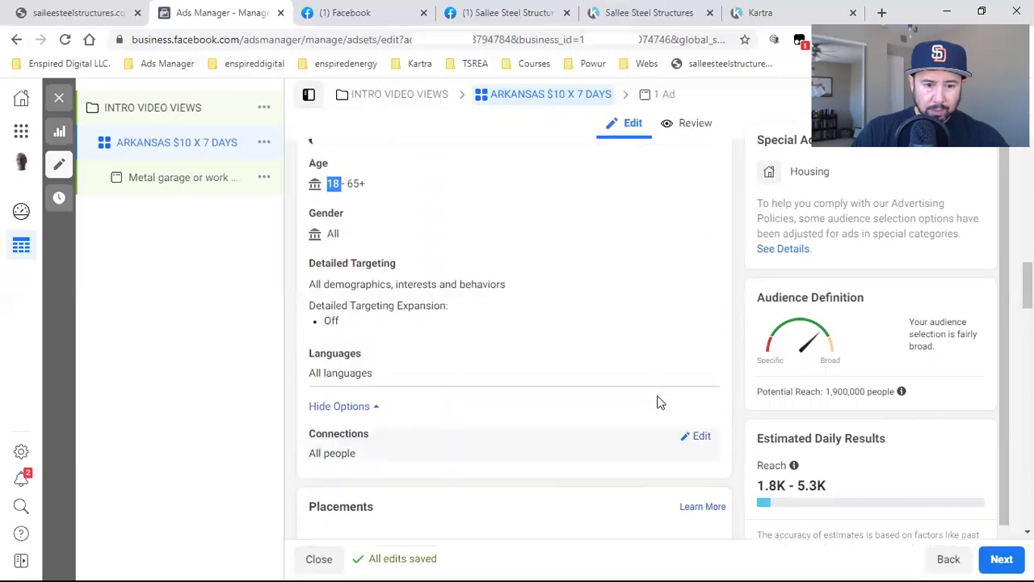
pyautogui.scroll(1, 660, 403)
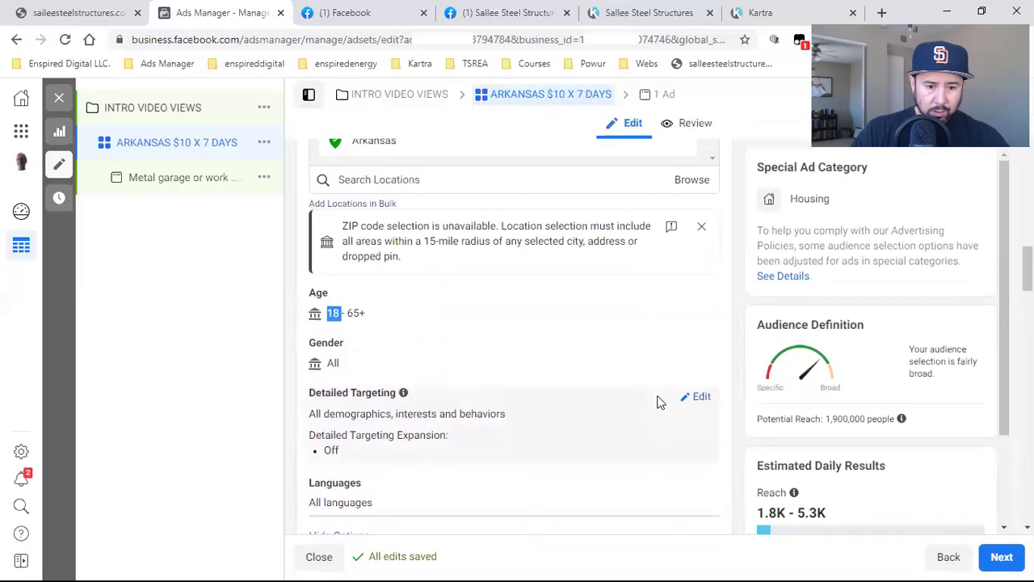
pyautogui.scroll(5, 660, 402)
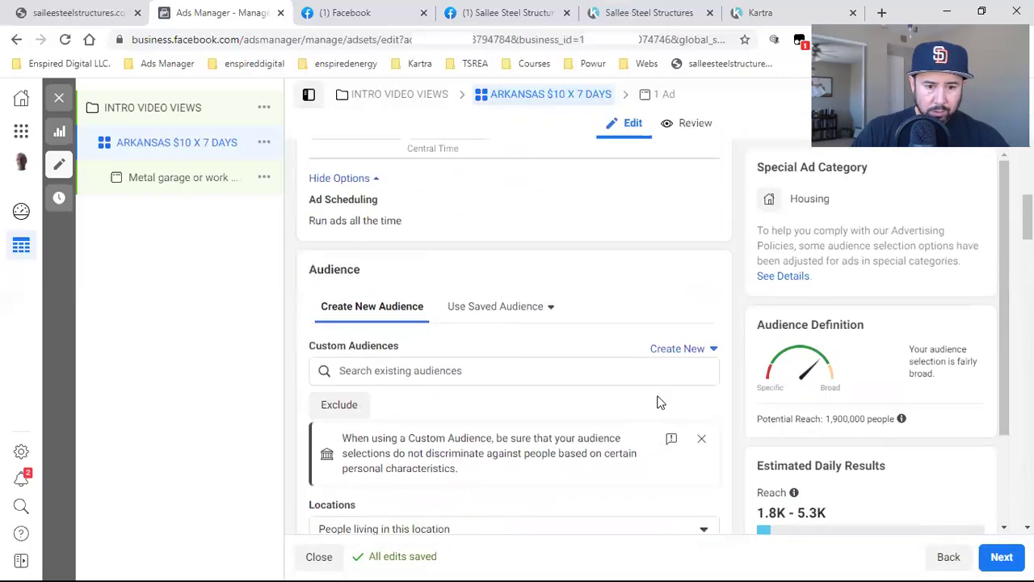
pyautogui.scroll(2, 659, 403)
pyautogui.scroll(3, 658, 402)
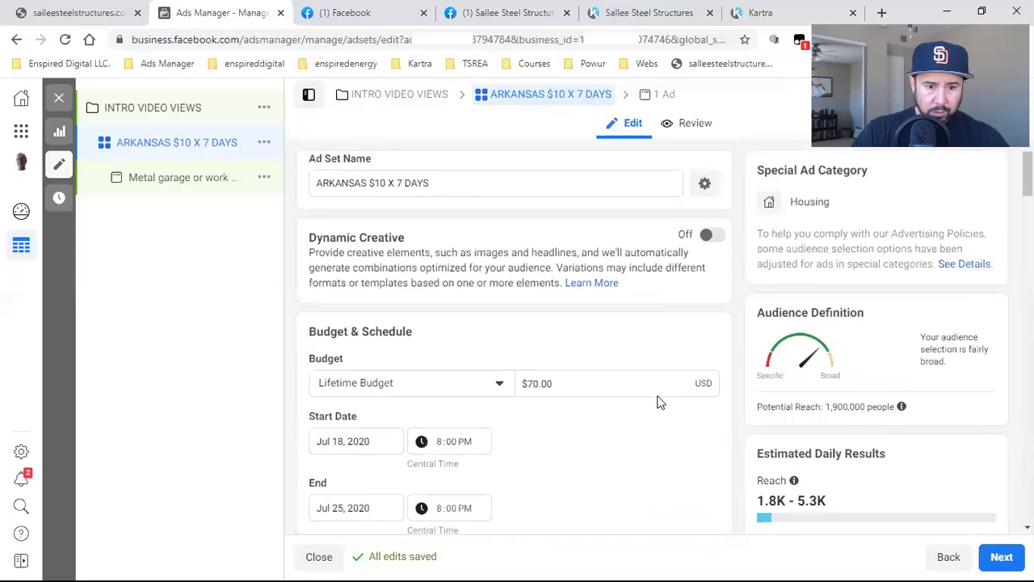
pyautogui.scroll(-10, 659, 403)
pyautogui.scroll(-9, 659, 402)
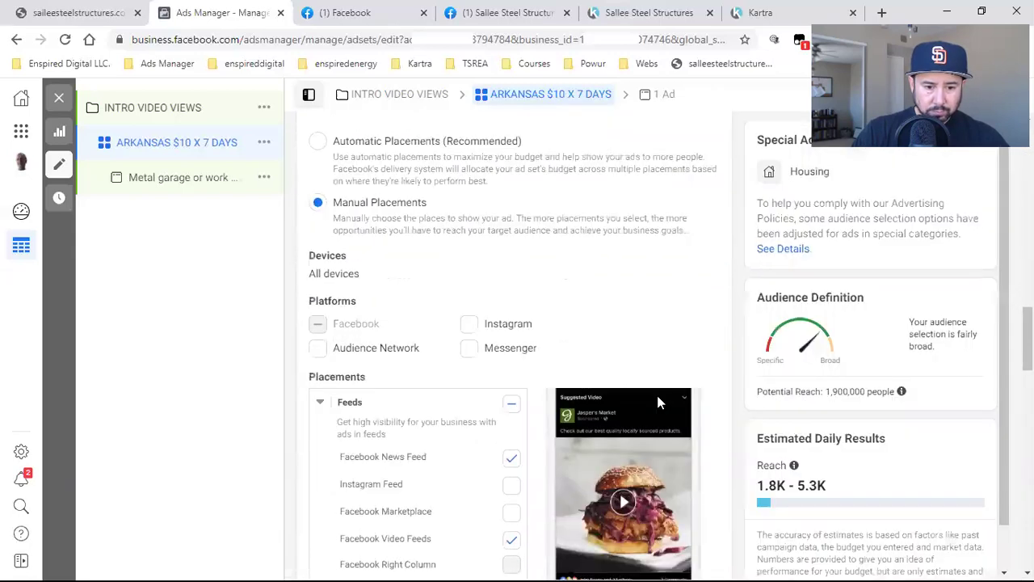
# Dismiss the notice about removing Audience Network, check the device and delivery options, and proceed to the ad-level settings.
pyautogui.scroll(-2, 660, 402)
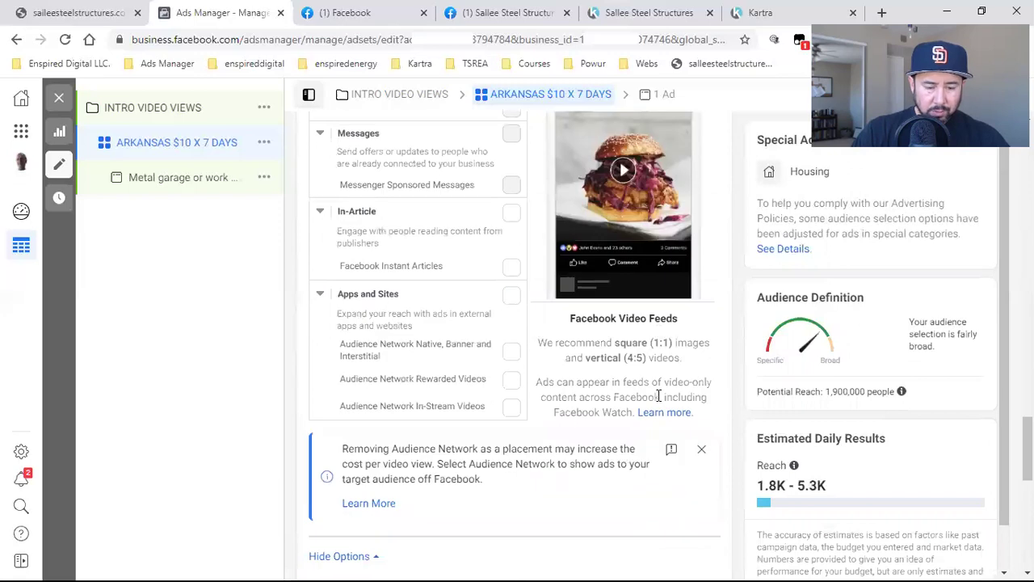
pyautogui.scroll(-2, 659, 395)
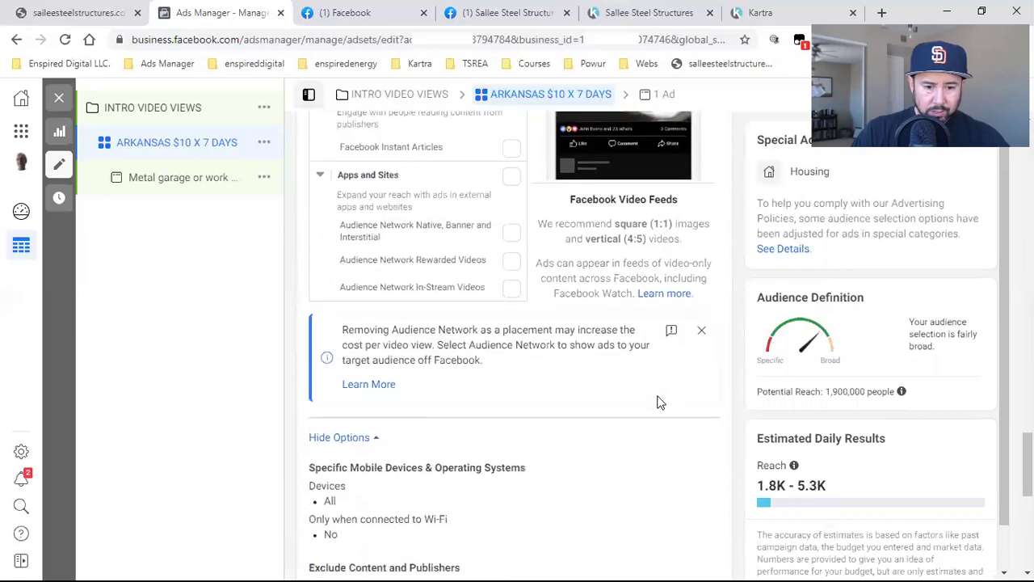
pyautogui.click(702, 300)
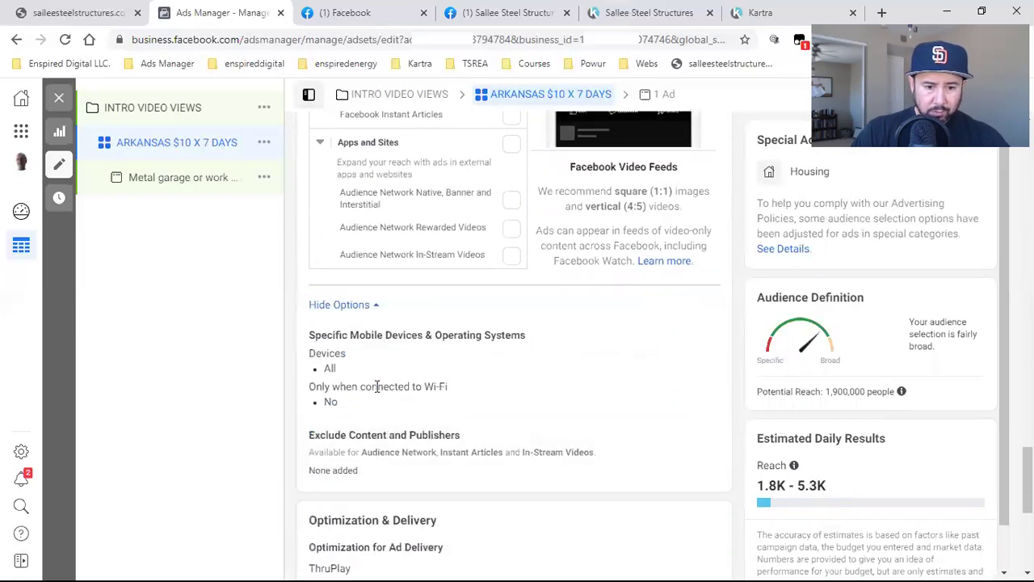
pyautogui.scroll(-1, 439, 376)
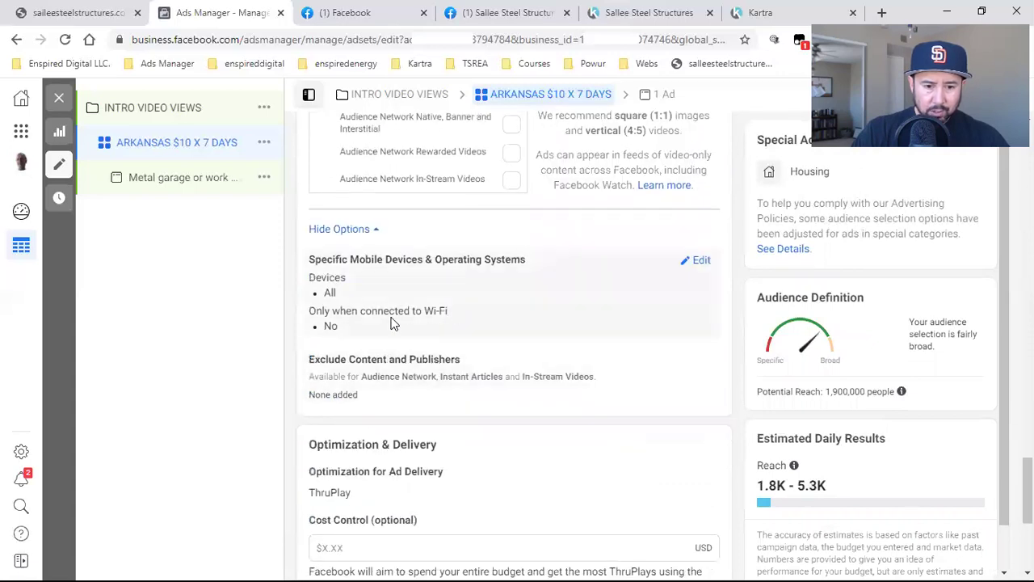
pyautogui.scroll(-1, 516, 323)
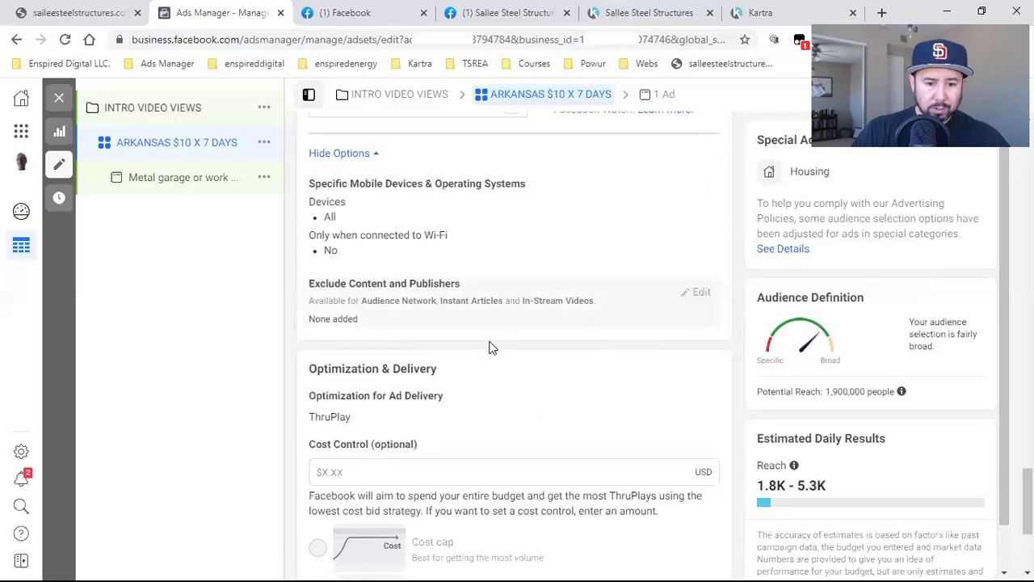
pyautogui.scroll(-4, 492, 348)
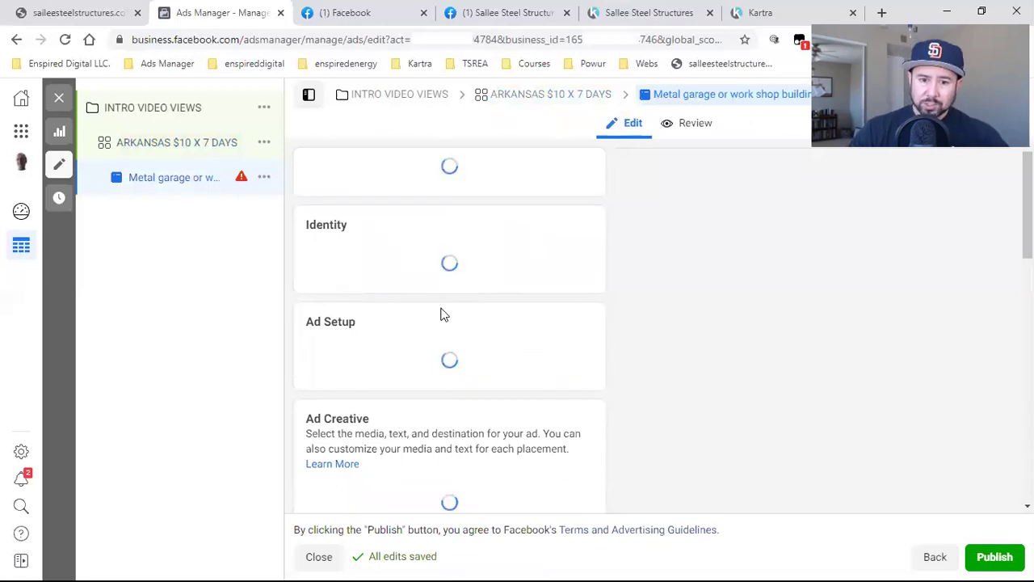
# Check the pinned video post on the Sallee Steel Structures Facebook page, and set the ad's Facebook Page to Sallee Steel Structures.
pyautogui.click(501, 12)
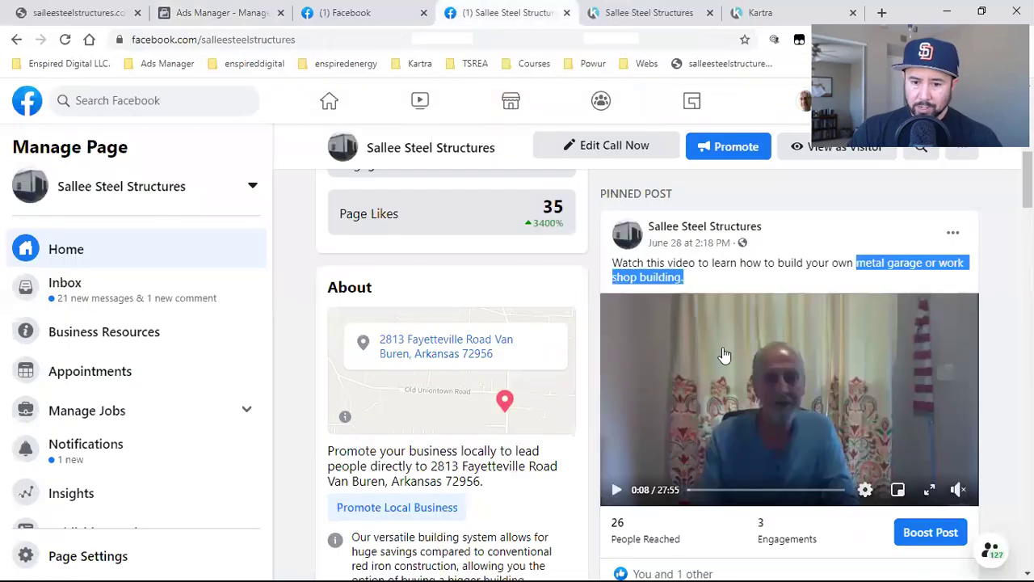
pyautogui.click(747, 264)
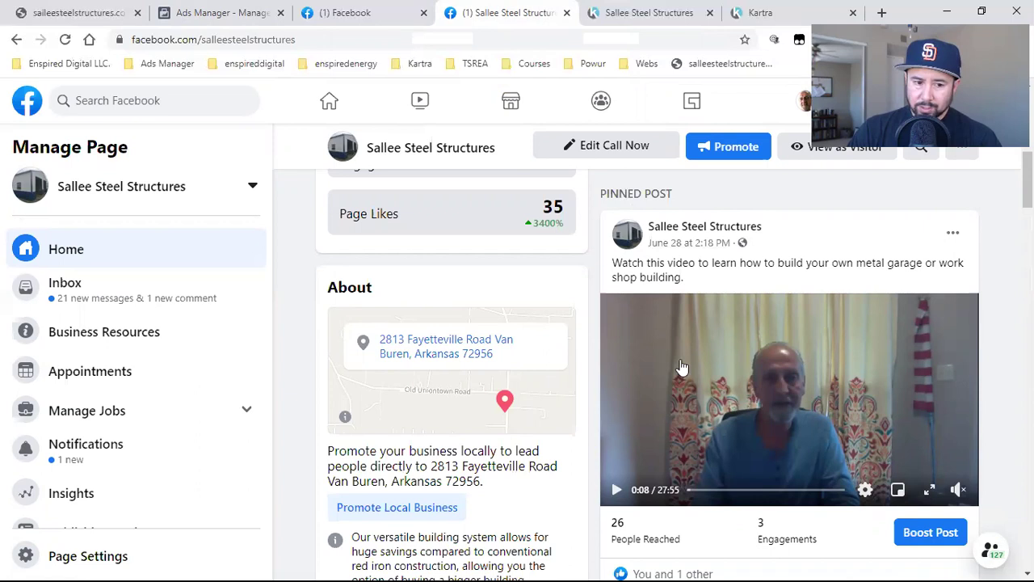
pyautogui.click(218, 12)
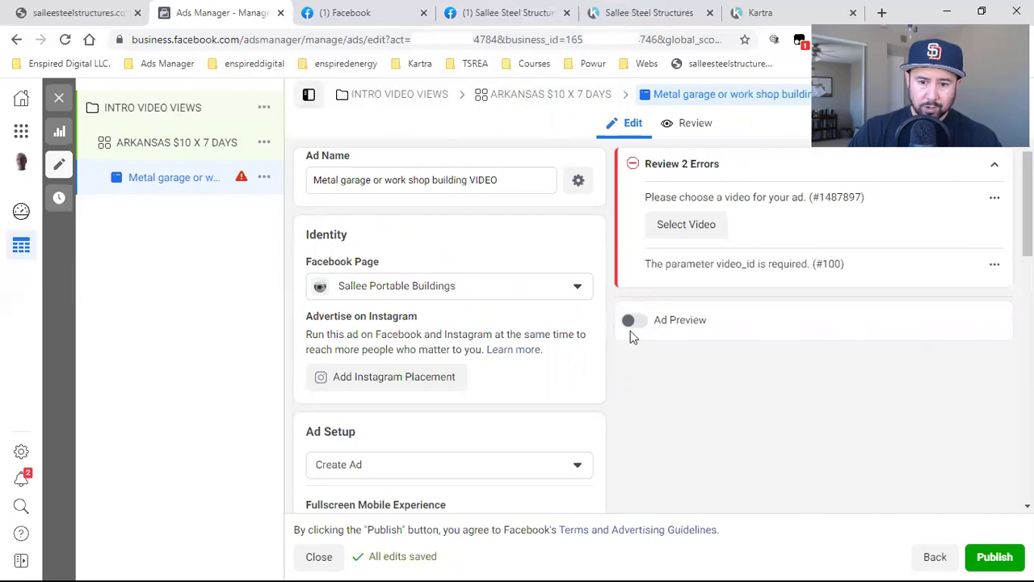
pyautogui.click(374, 289)
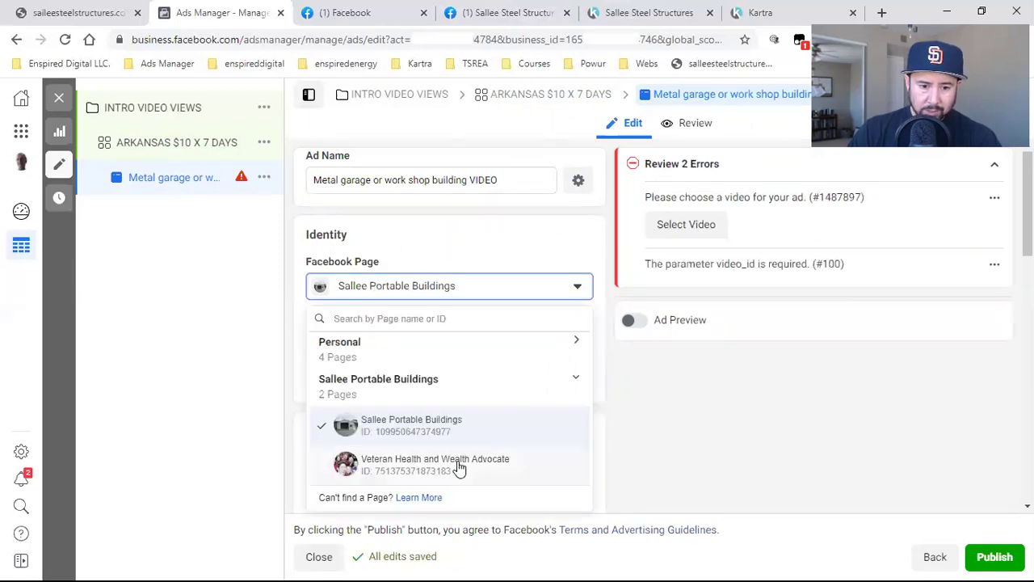
pyautogui.click(416, 358)
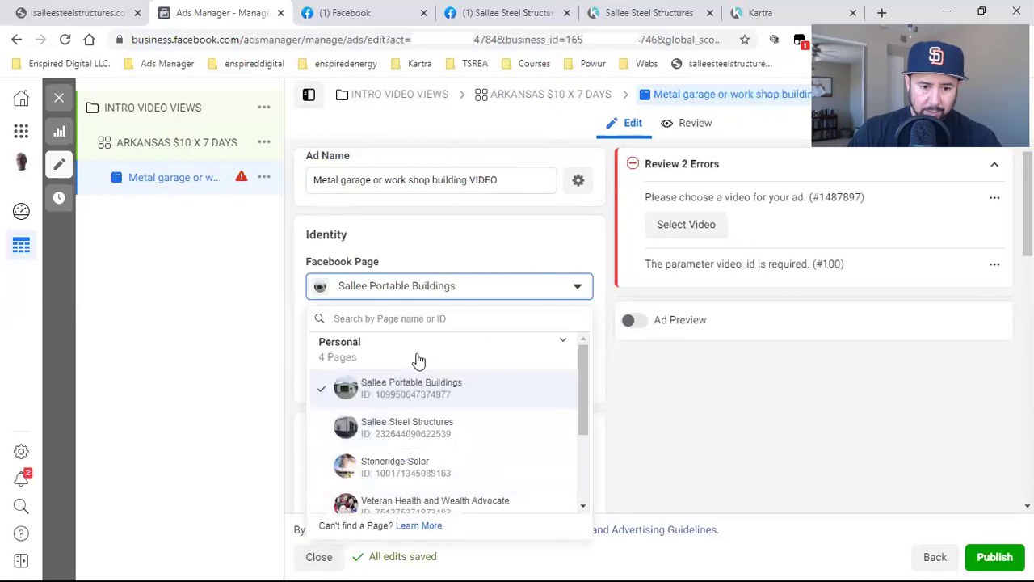
pyautogui.click(407, 426)
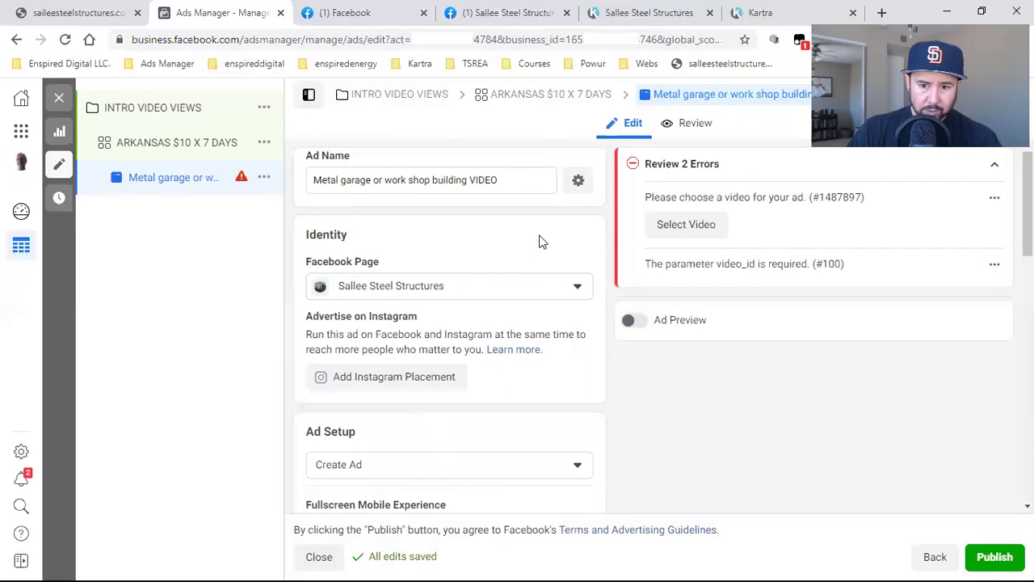
# Set the ad to use an existing post and choose the Jun 28, 2020 "Watch this video to learn how to build your own metal garage" post.
pyautogui.scroll(-1, 541, 241)
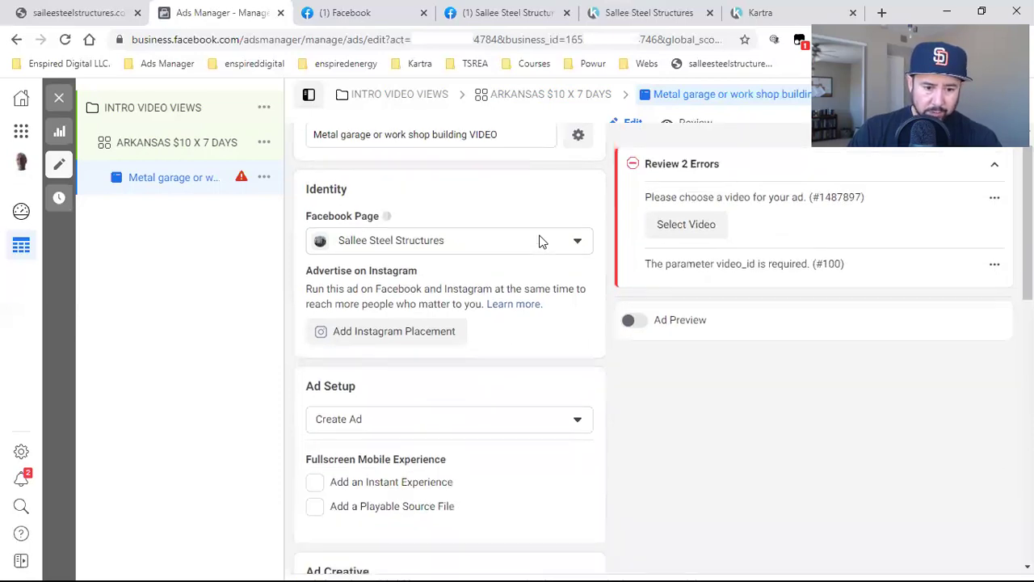
pyautogui.scroll(-1, 544, 324)
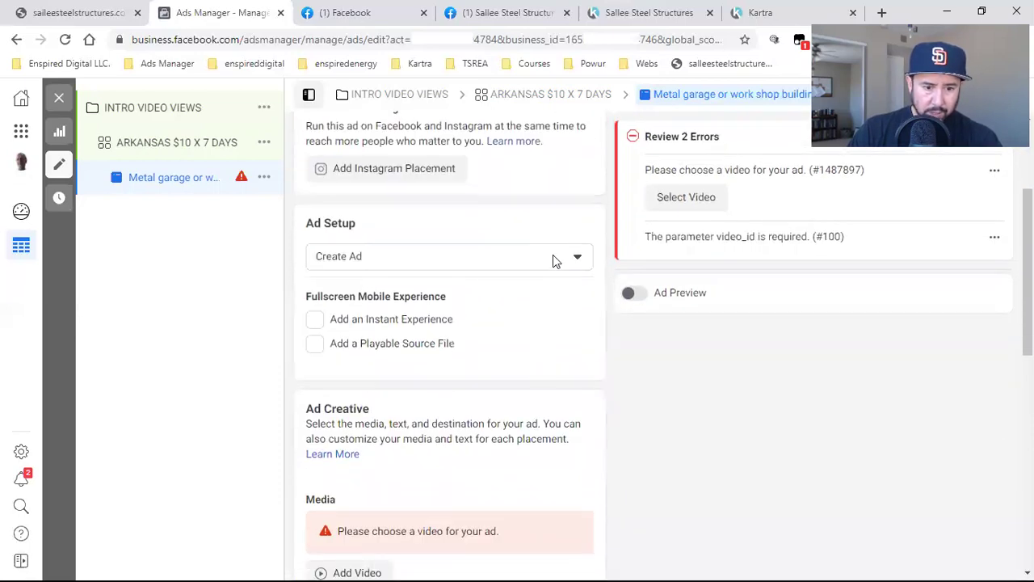
pyautogui.click(400, 265)
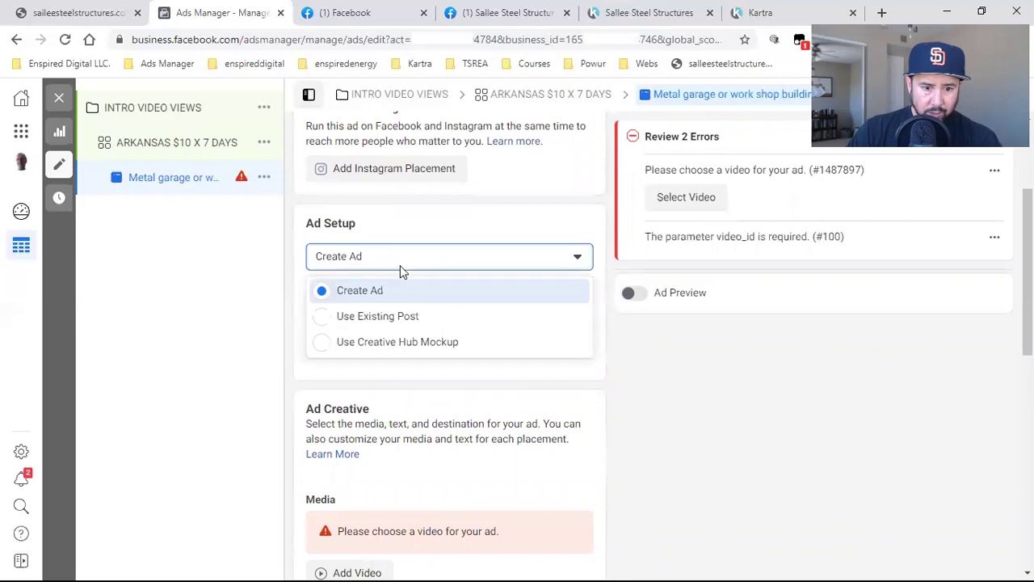
pyautogui.click(397, 320)
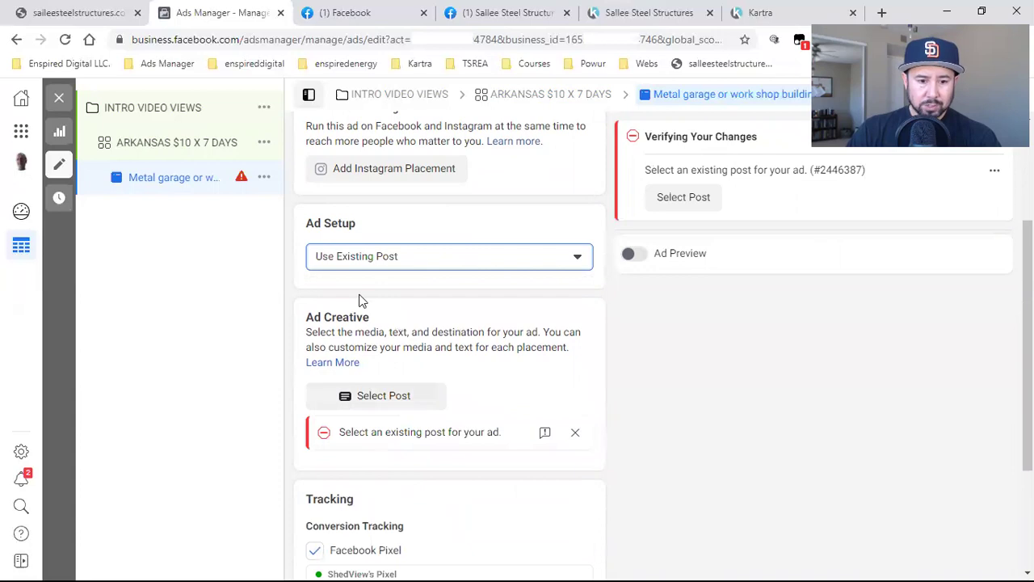
pyautogui.click(373, 407)
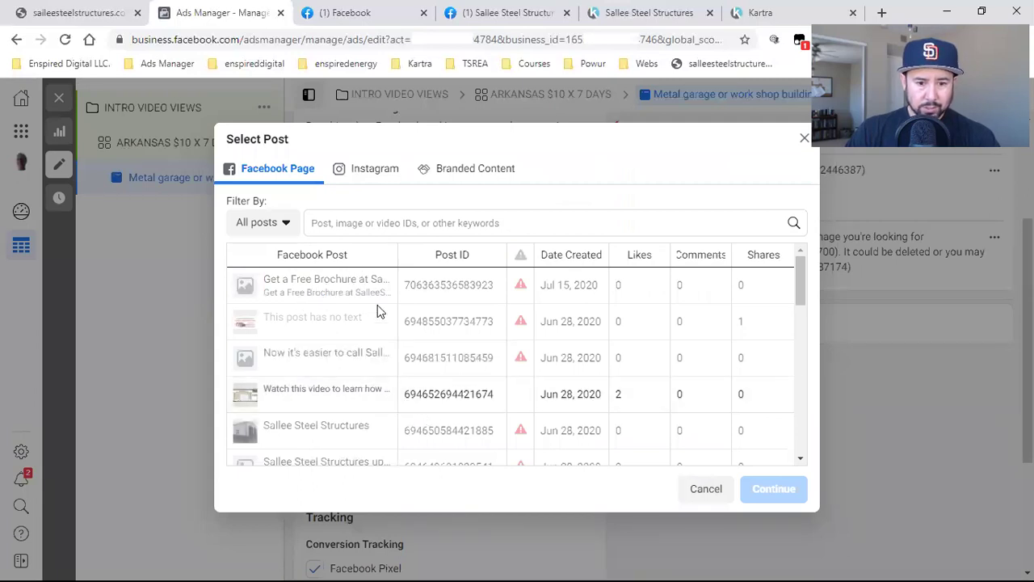
pyautogui.click(327, 400)
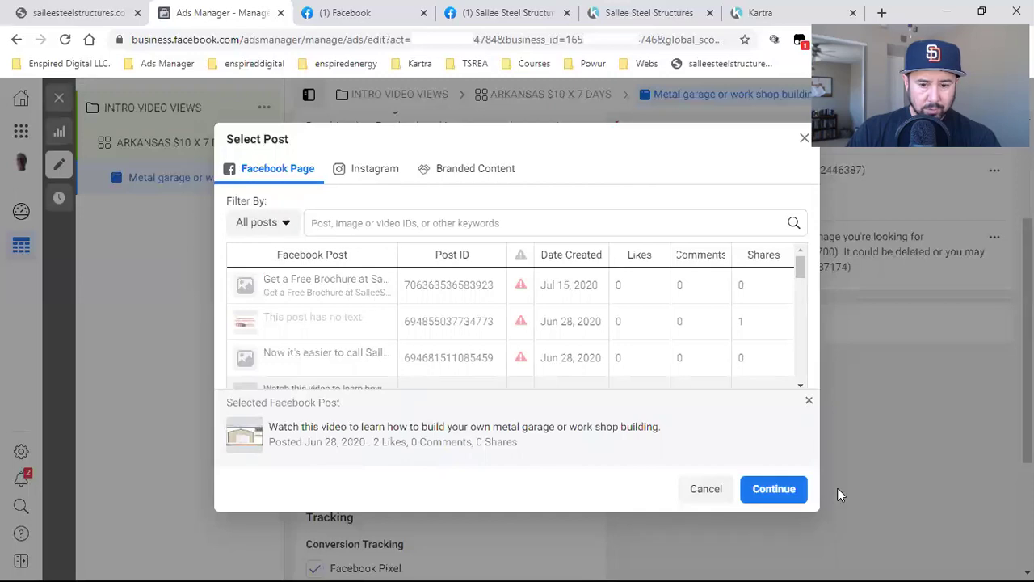
pyautogui.click(773, 496)
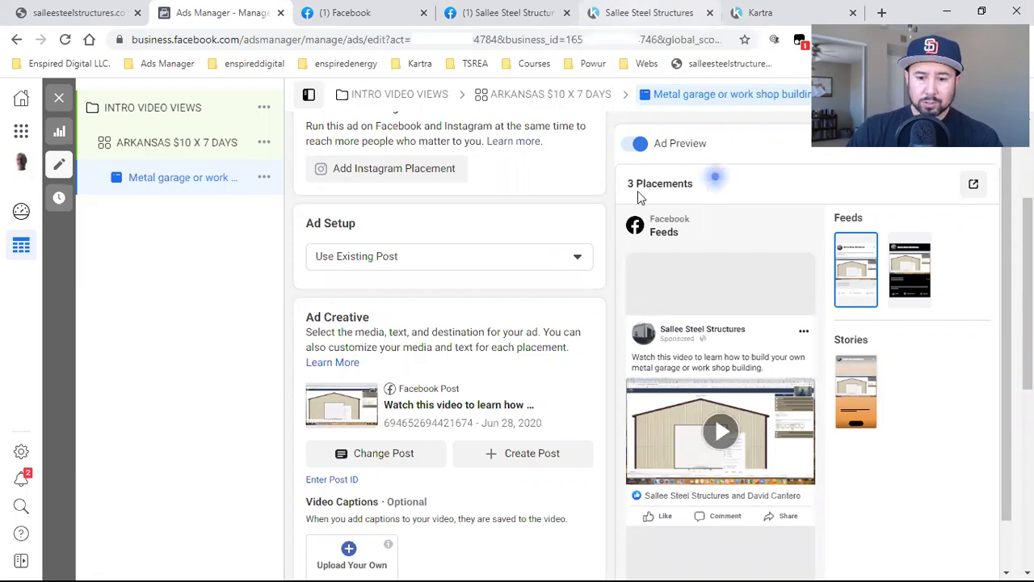
pyautogui.click(480, 10)
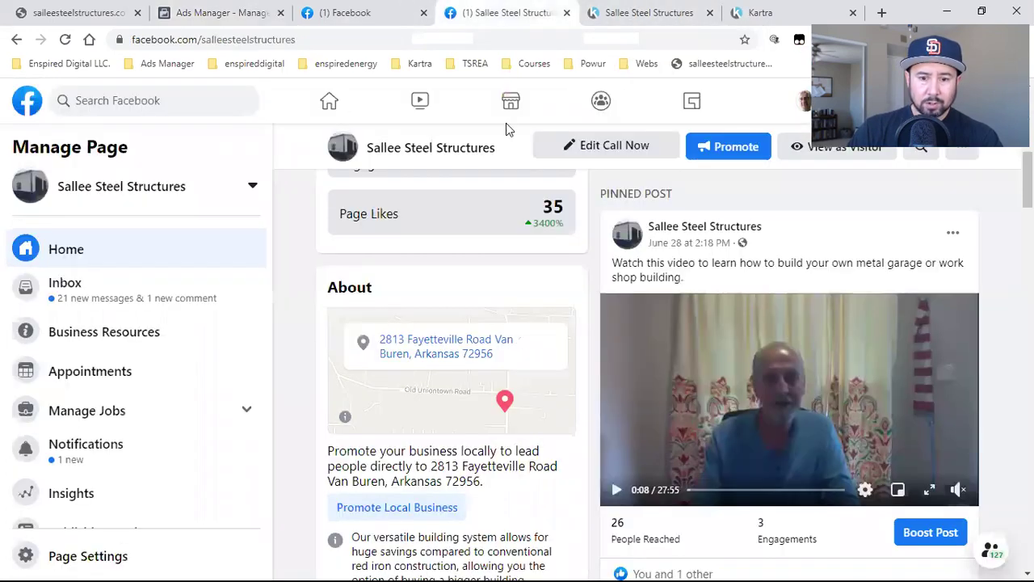
pyautogui.click(955, 236)
pyautogui.click(871, 214)
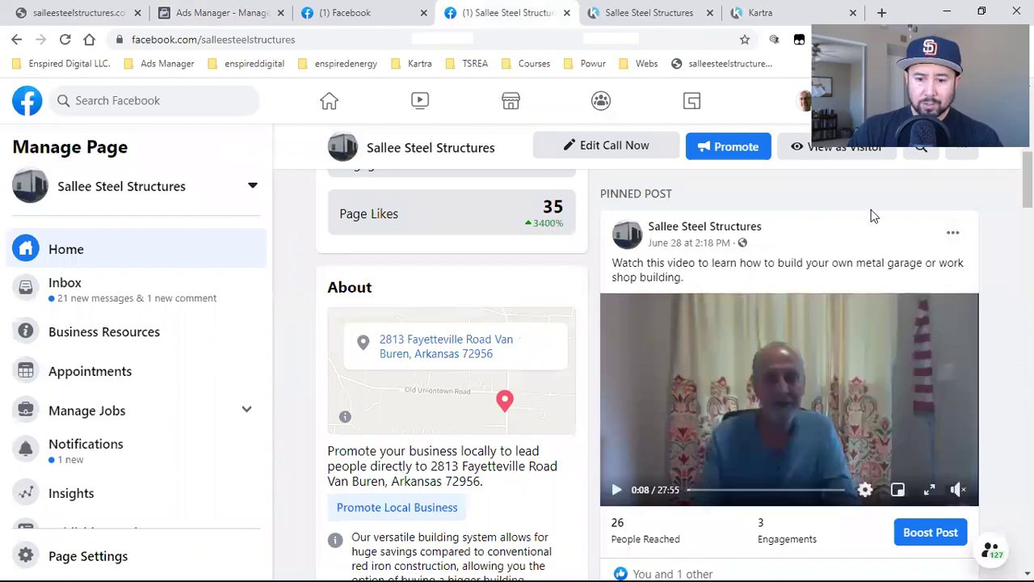
# Copy the web address of the Sallee Steel Structures landing page on Kartra.
pyautogui.click(599, 14)
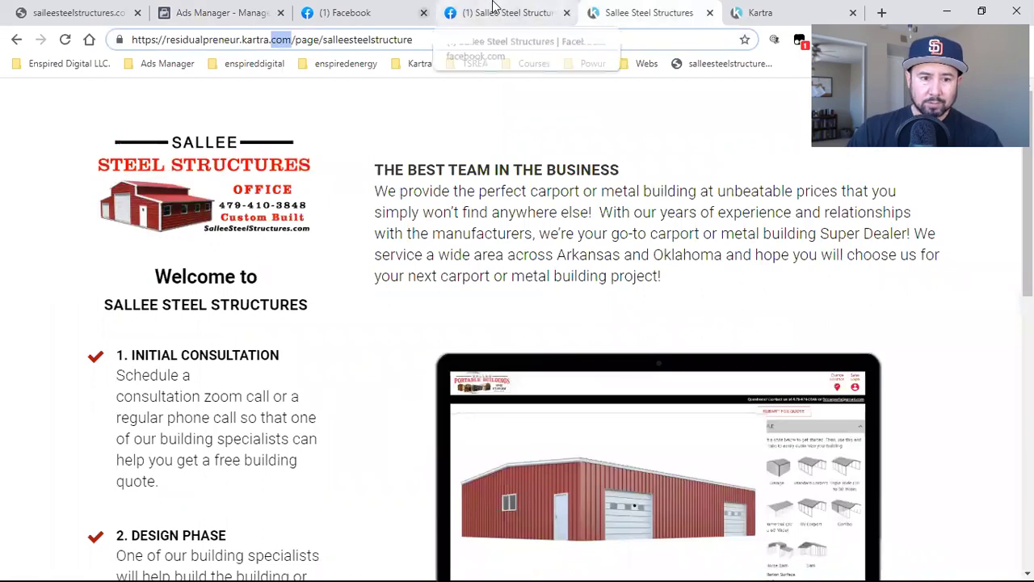
pyautogui.click(319, 48)
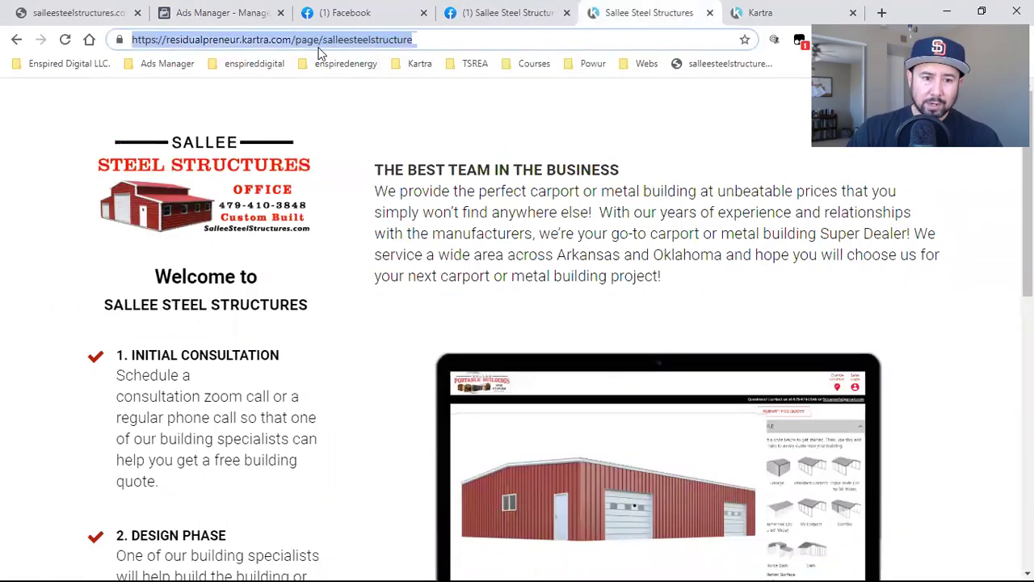
pyautogui.rightClick(338, 45)
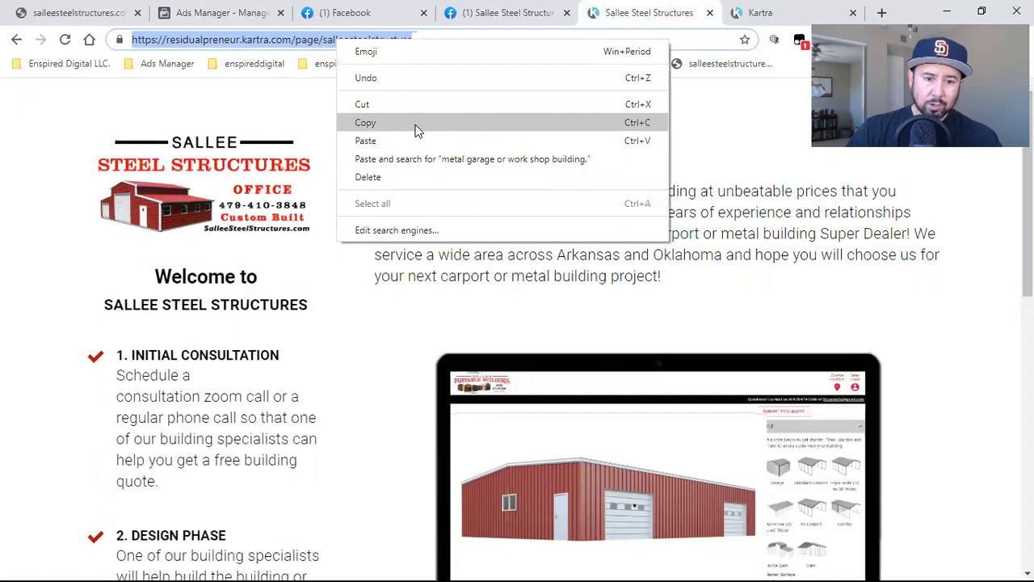
pyautogui.click(365, 122)
pyautogui.scroll(-4, 665, 416)
pyautogui.scroll(4, 667, 416)
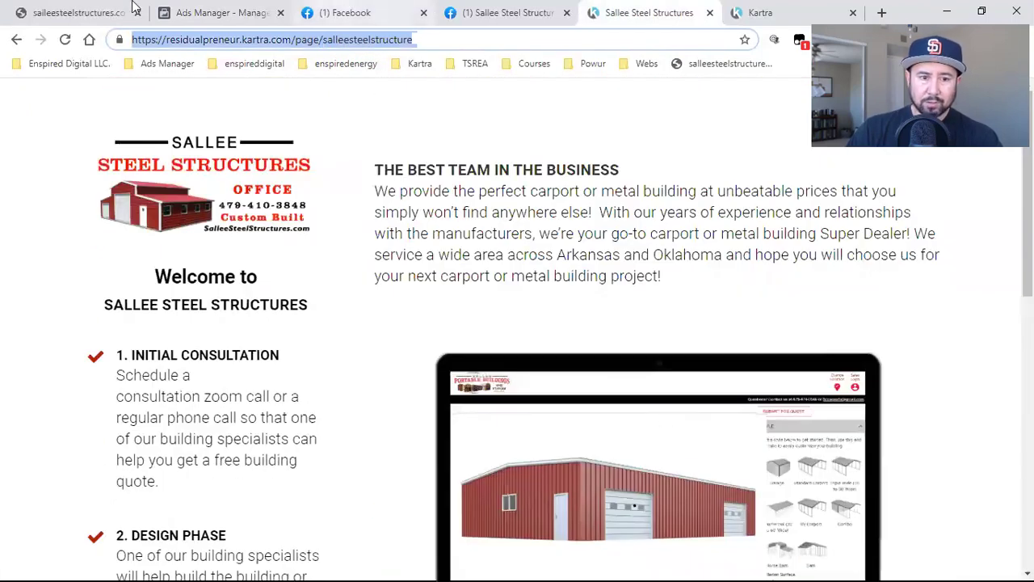
pyautogui.click(215, 11)
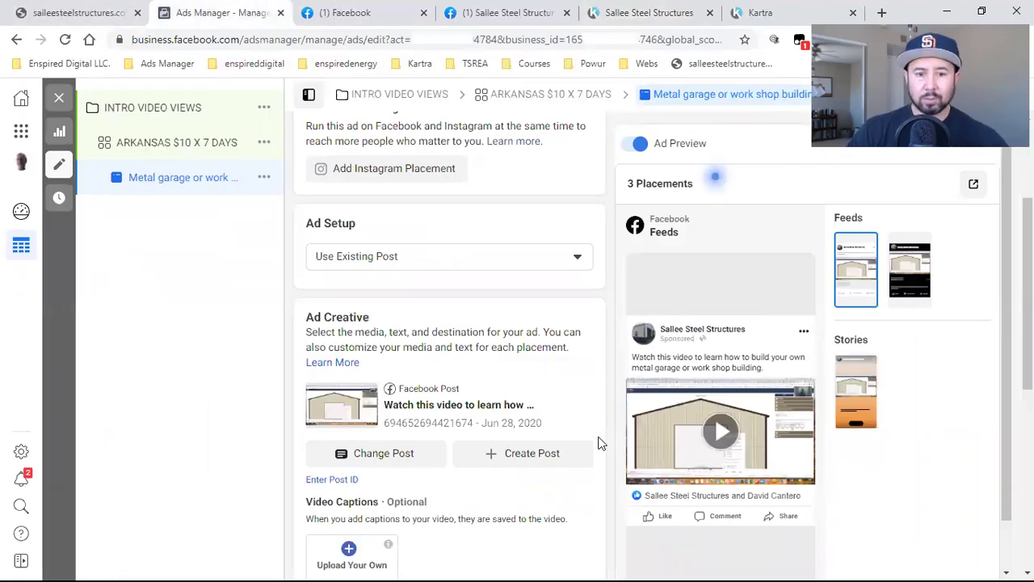
pyautogui.scroll(-2, 420, 362)
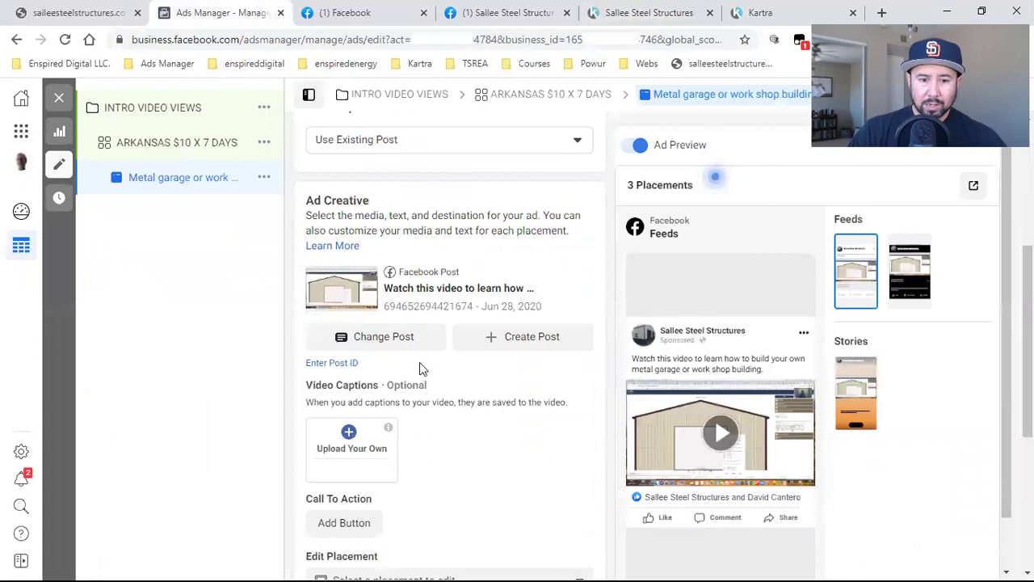
pyautogui.scroll(2, 419, 362)
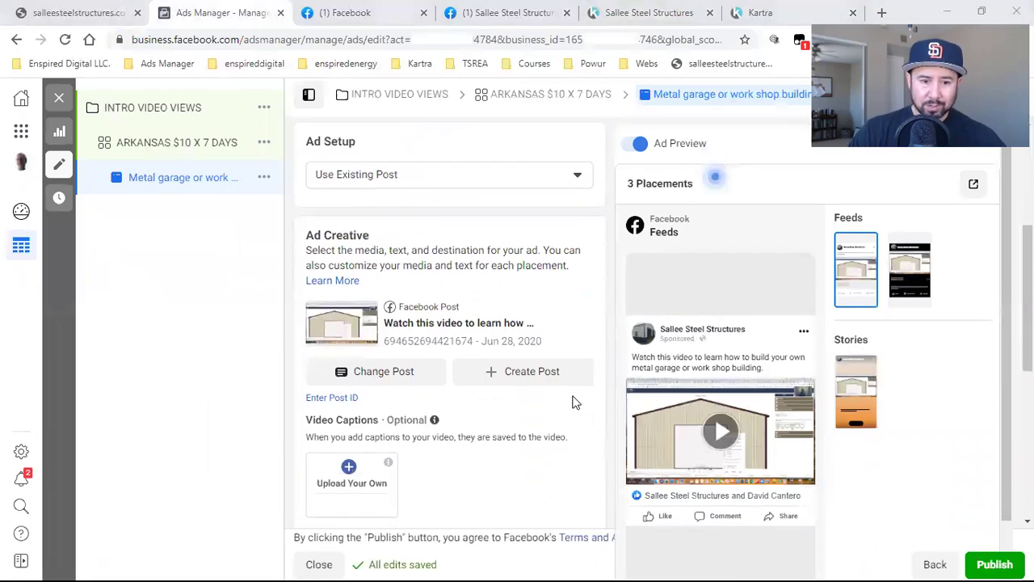
pyautogui.scroll(-3, 569, 404)
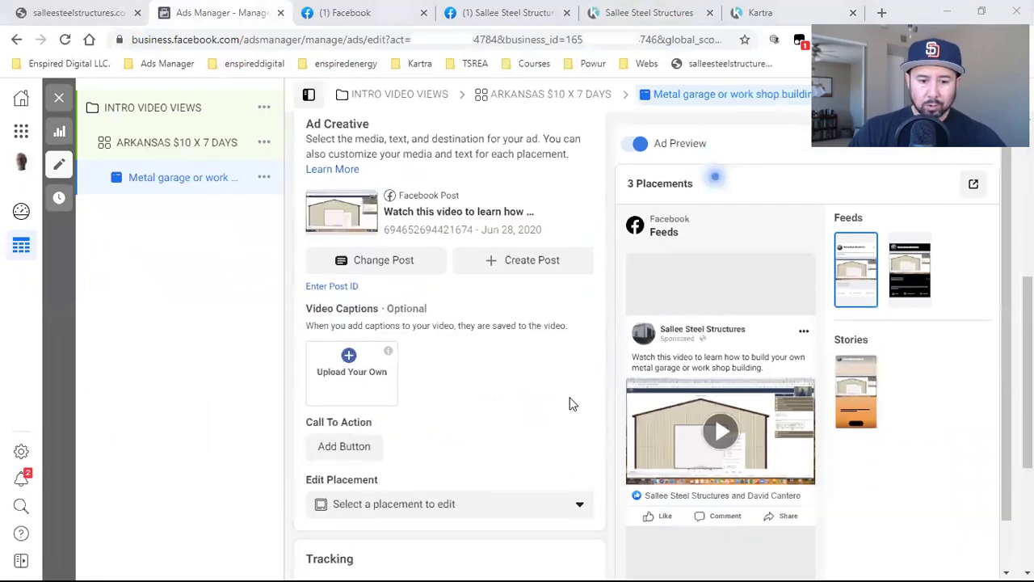
pyautogui.scroll(-1, 570, 404)
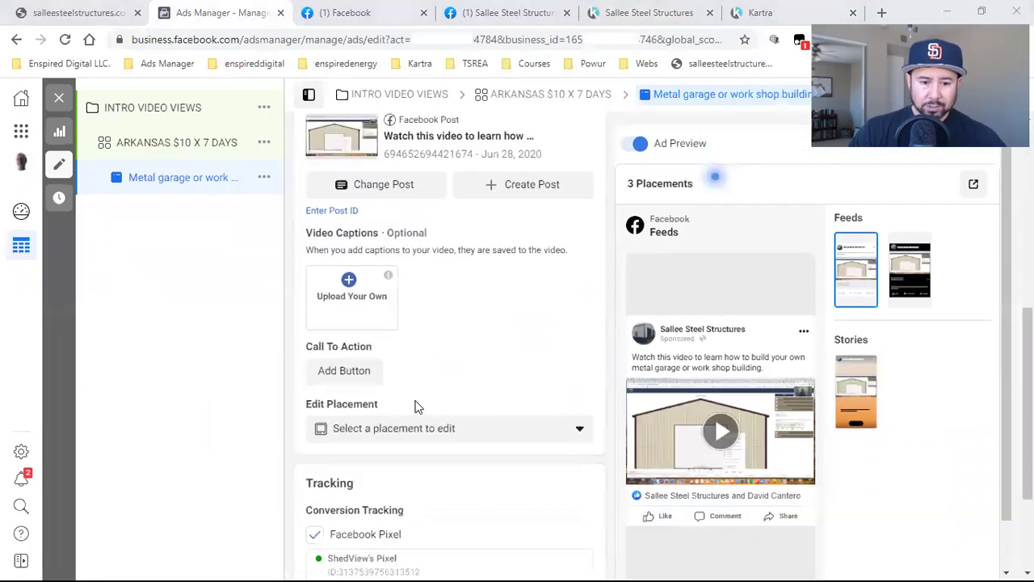
pyautogui.click(334, 374)
pyautogui.click(340, 279)
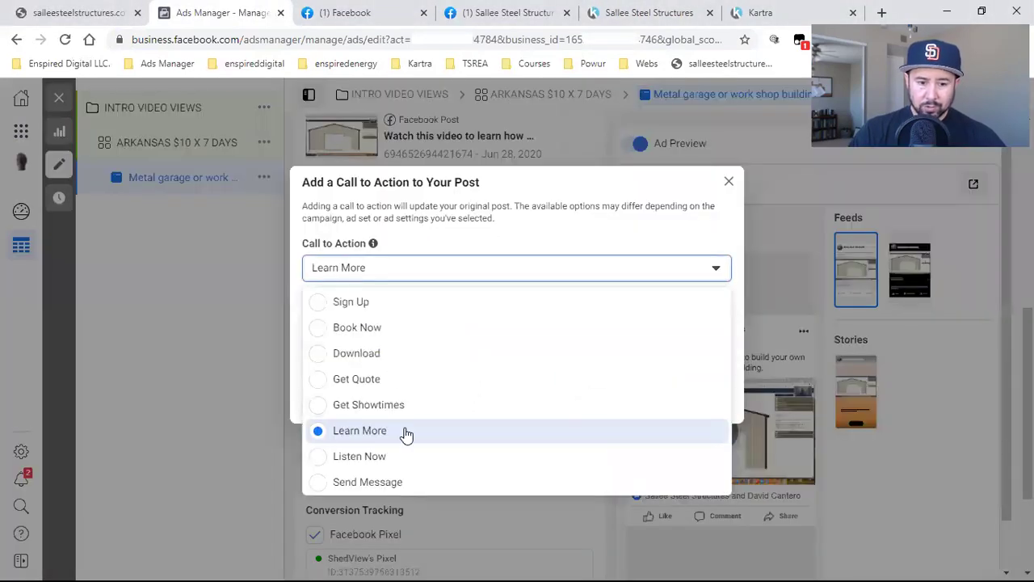
pyautogui.scroll(-2, 407, 435)
pyautogui.click(389, 320)
pyautogui.click(387, 337)
pyautogui.hotkey('ctrl', 'v')
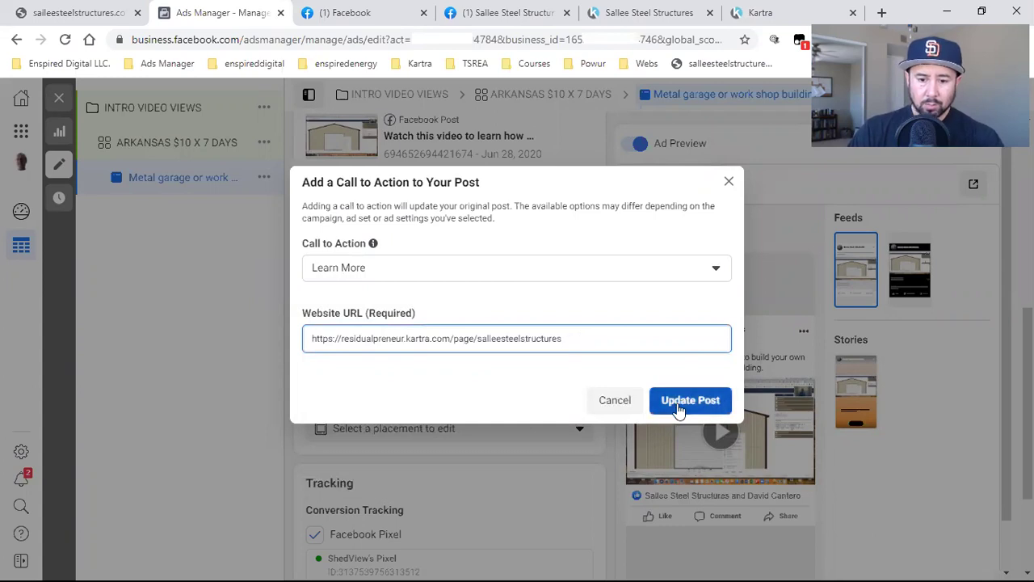
pyautogui.click(618, 400)
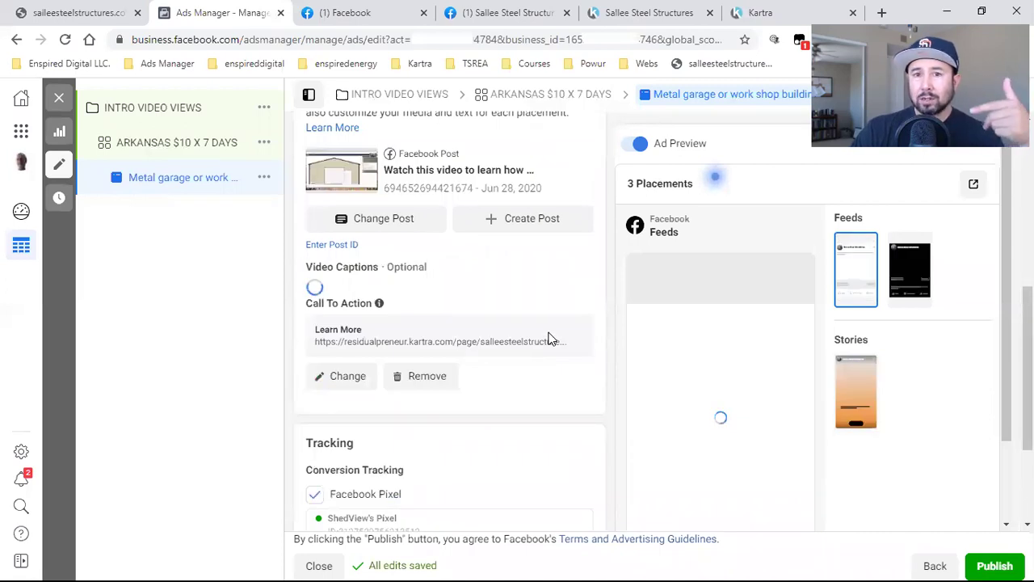
# Review the INTRO VIDEO VIEWS campaign settings, including the available campaign objectives, A/B test and Campaign Budget Optimization.
pyautogui.scroll(-1, 547, 339)
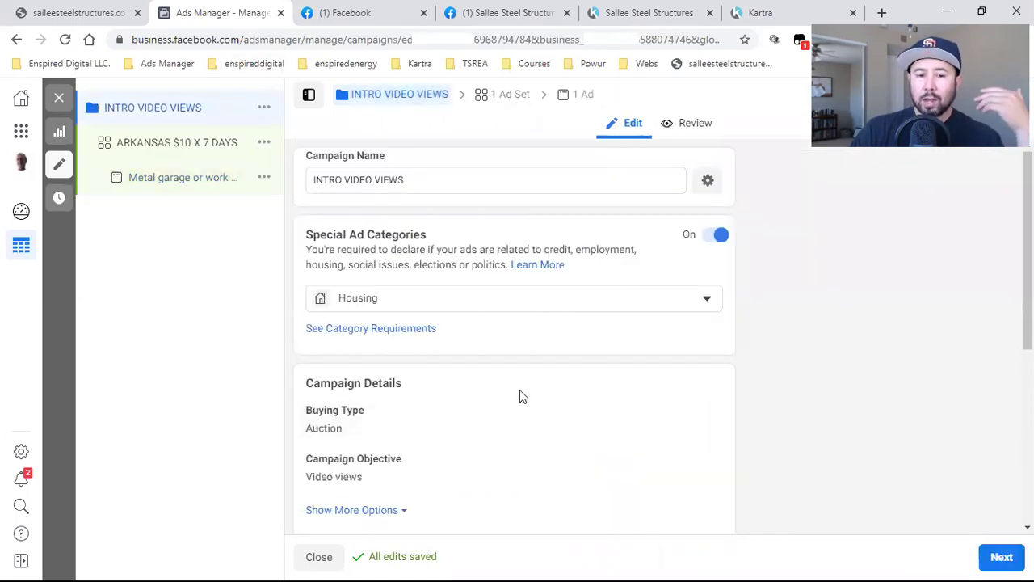
pyautogui.scroll(-1, 485, 394)
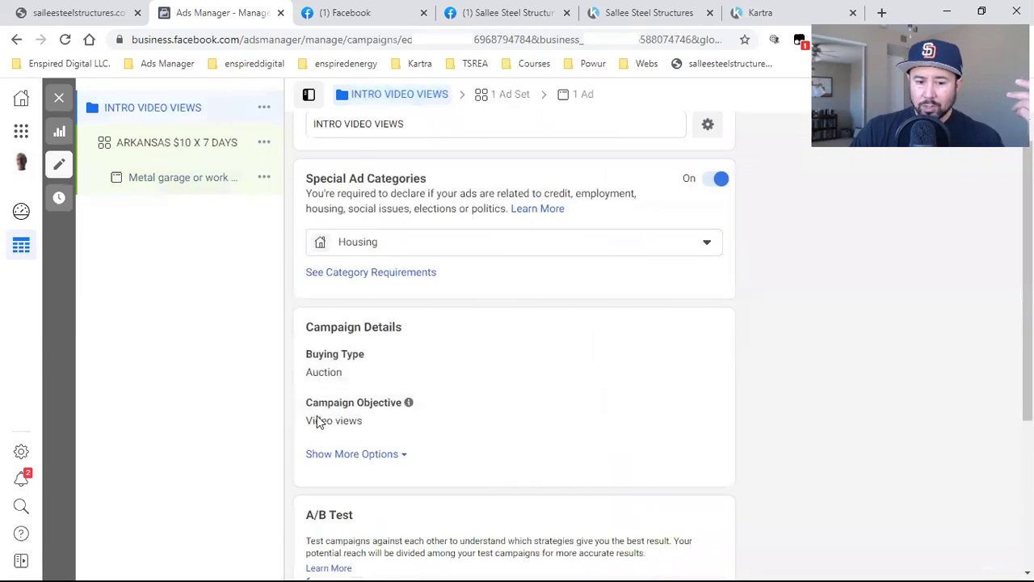
pyautogui.click(700, 408)
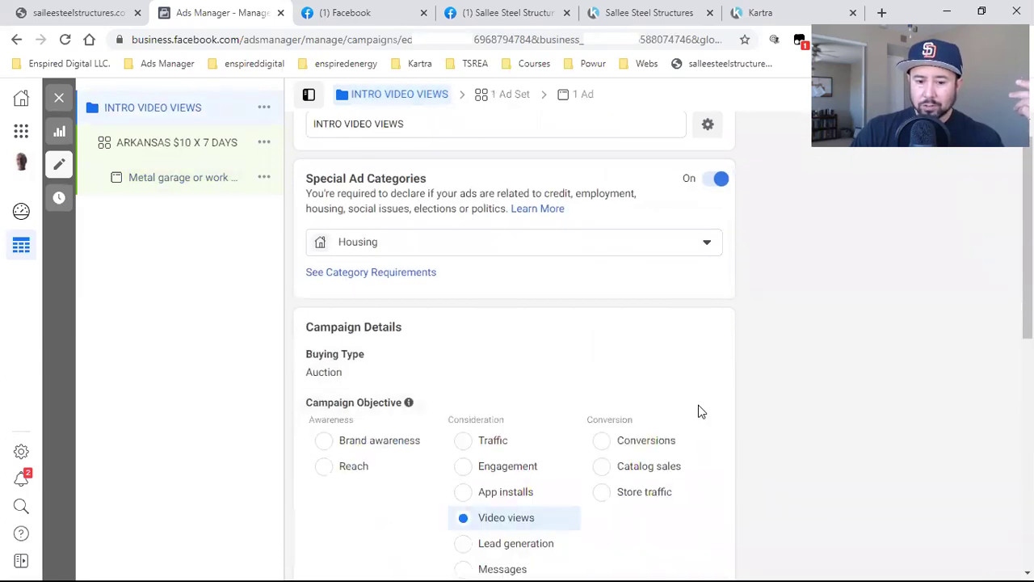
pyautogui.scroll(-2, 699, 410)
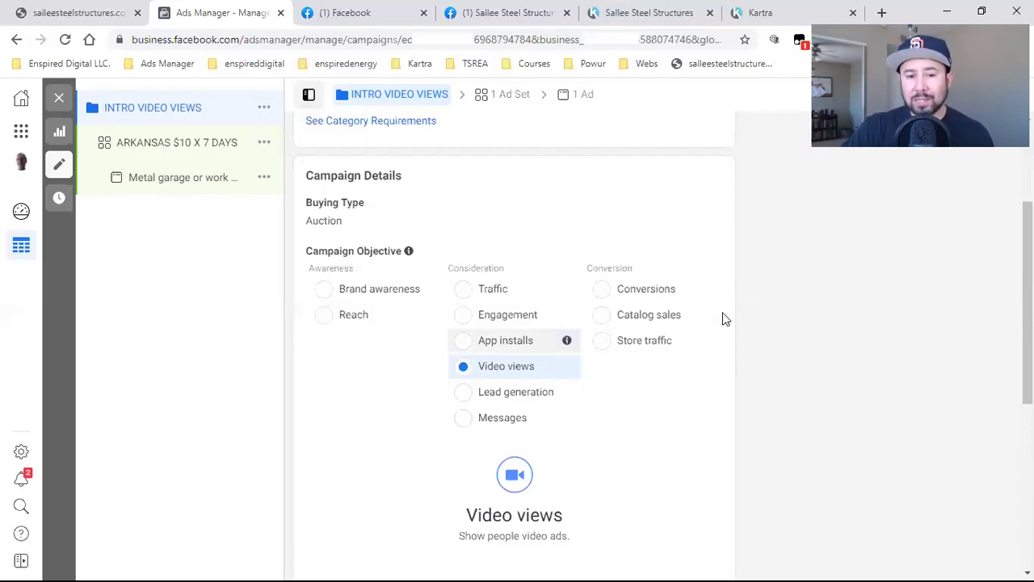
pyautogui.moveTo(723, 317)
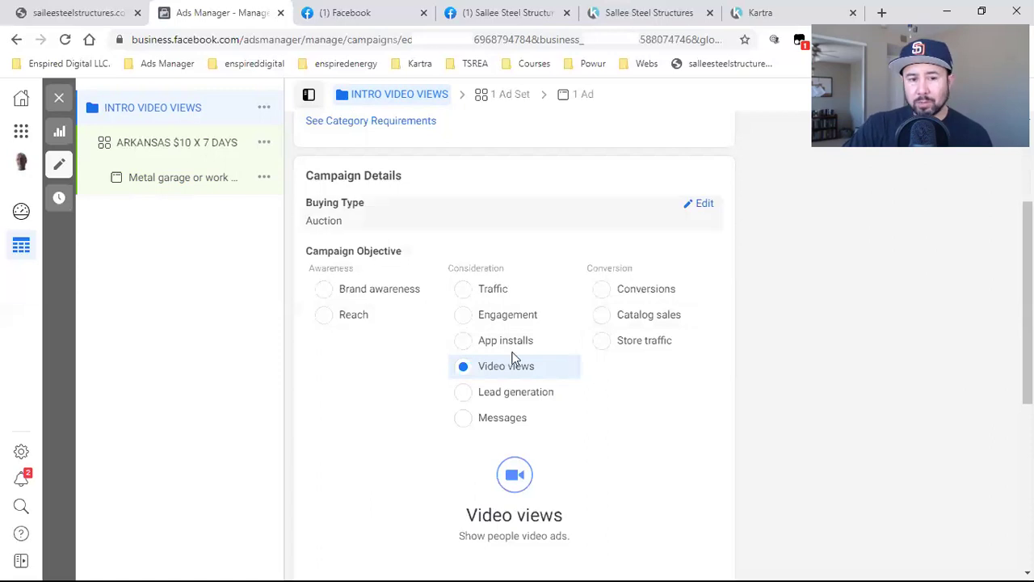
pyautogui.scroll(-5, 633, 370)
pyautogui.scroll(-1, 633, 370)
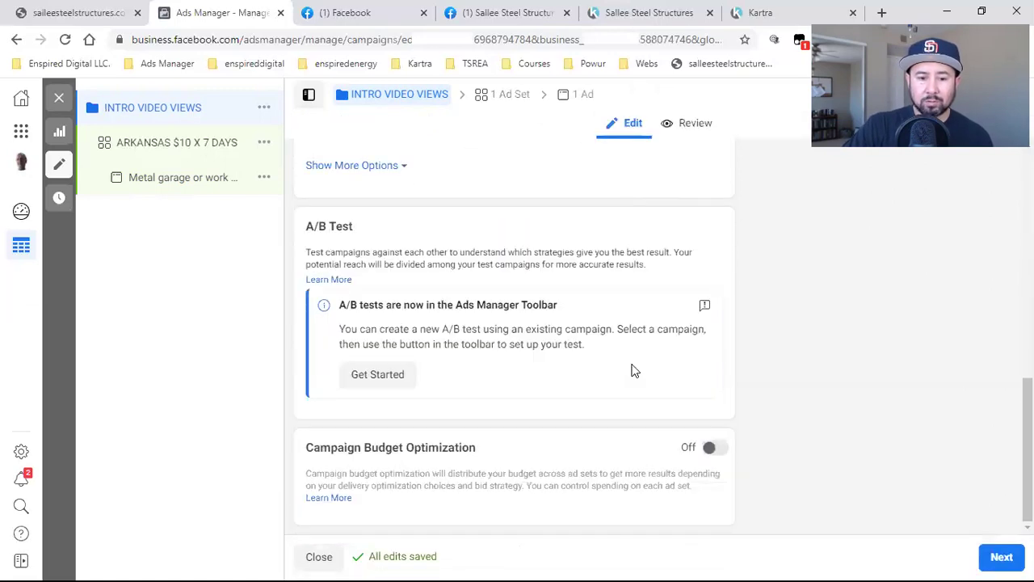
# Review the Metal garage or work shop building VIDEO ad's existing post, preview, Learn More link and tracking settings.
pyautogui.click(159, 187)
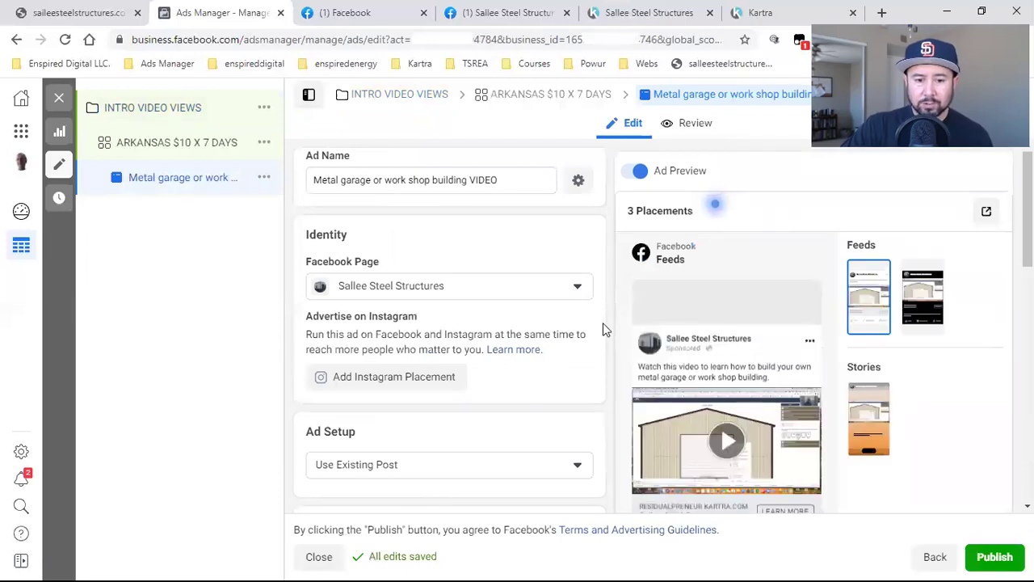
pyautogui.scroll(-4, 604, 324)
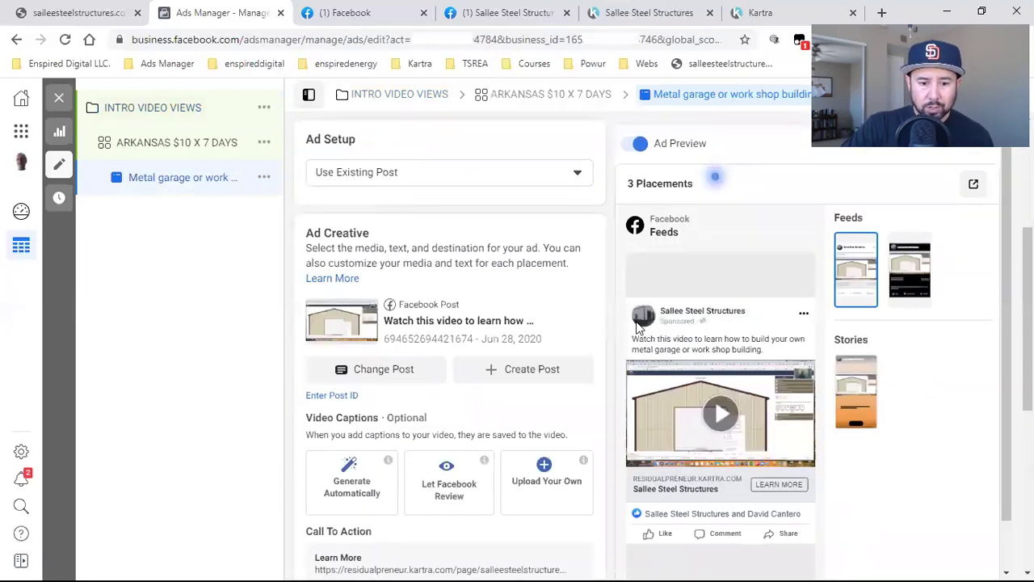
pyautogui.scroll(-5, 565, 355)
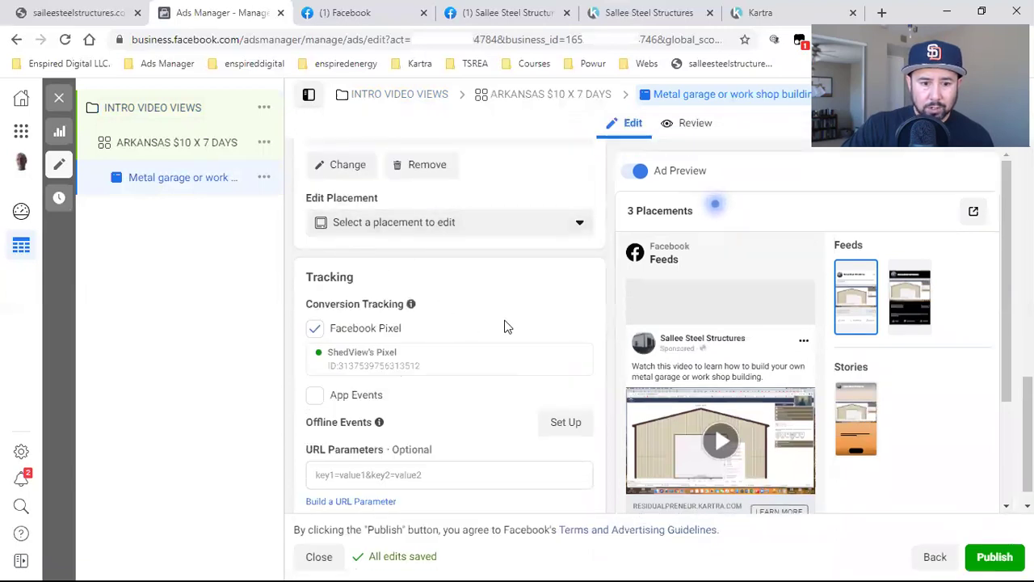
pyautogui.scroll(2, 507, 326)
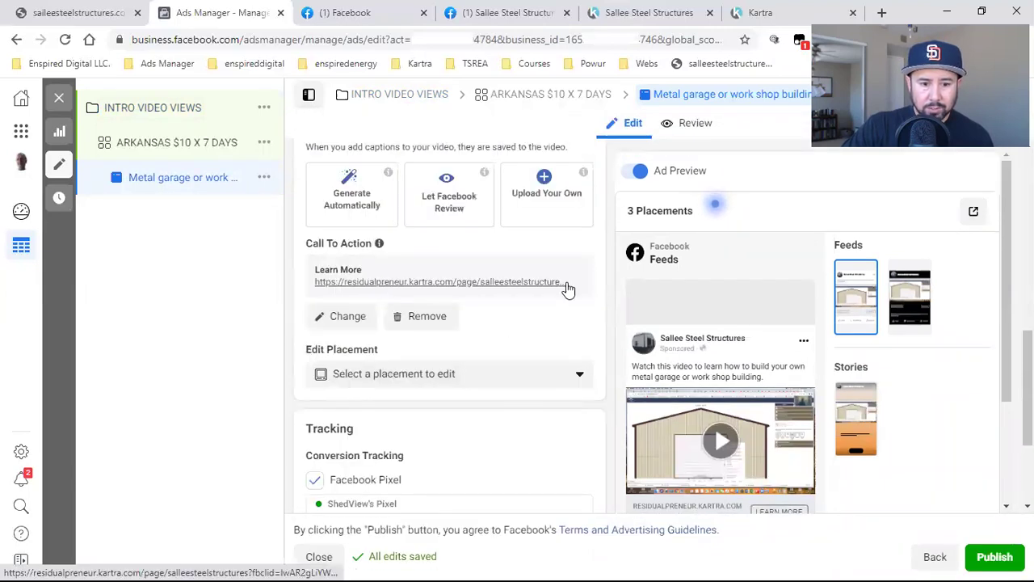
pyautogui.scroll(-2, 565, 289)
pyautogui.scroll(-1, 566, 289)
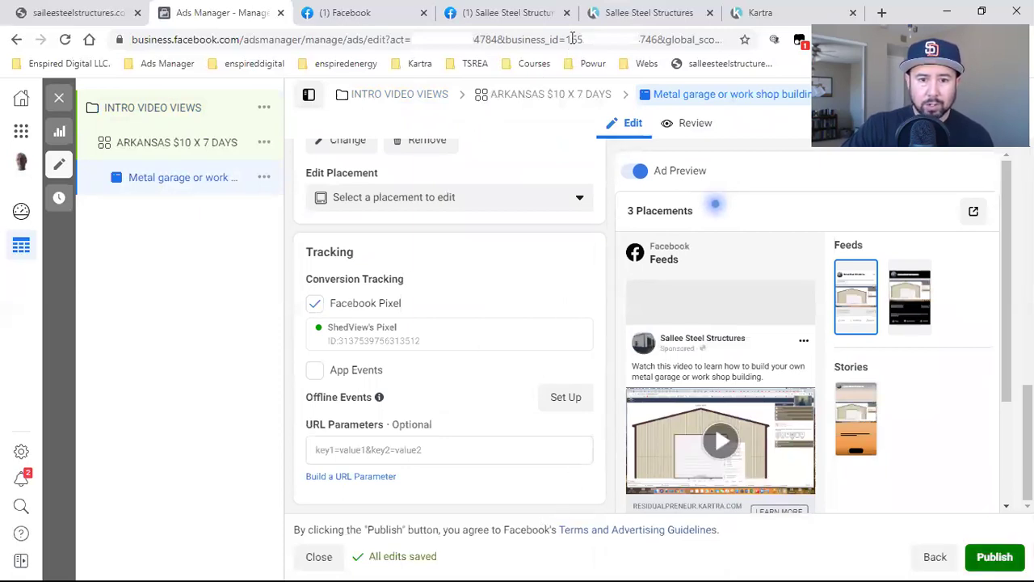
# Close the Sallee Steel Structures Facebook and Kartra pages, and publish the campaign with its ad set and ad.
pyautogui.click(567, 14)
pyautogui.click(567, 14)
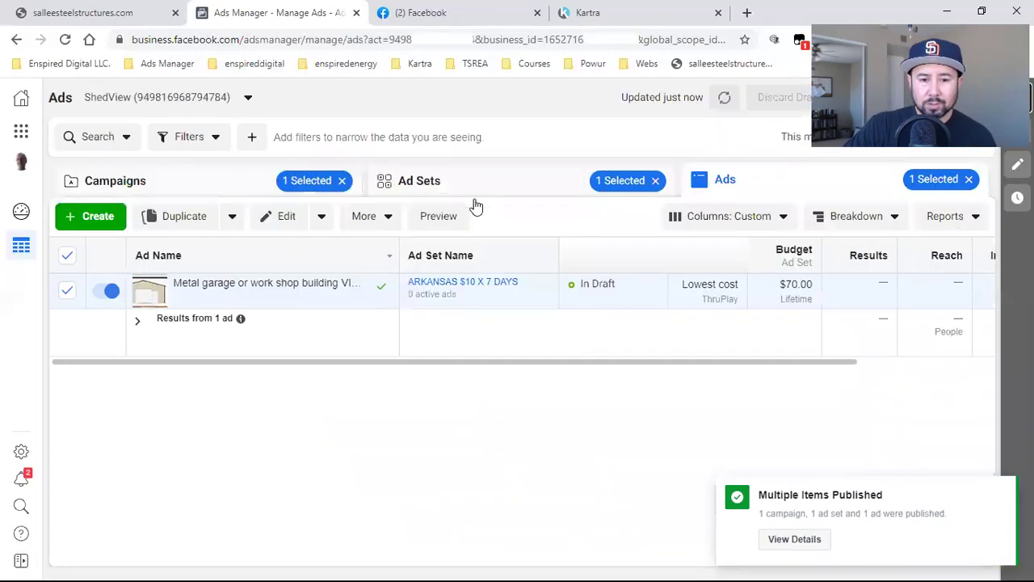
# Clear the ad, ad set and campaign selections and show the full campaign list.
pyautogui.click(969, 179)
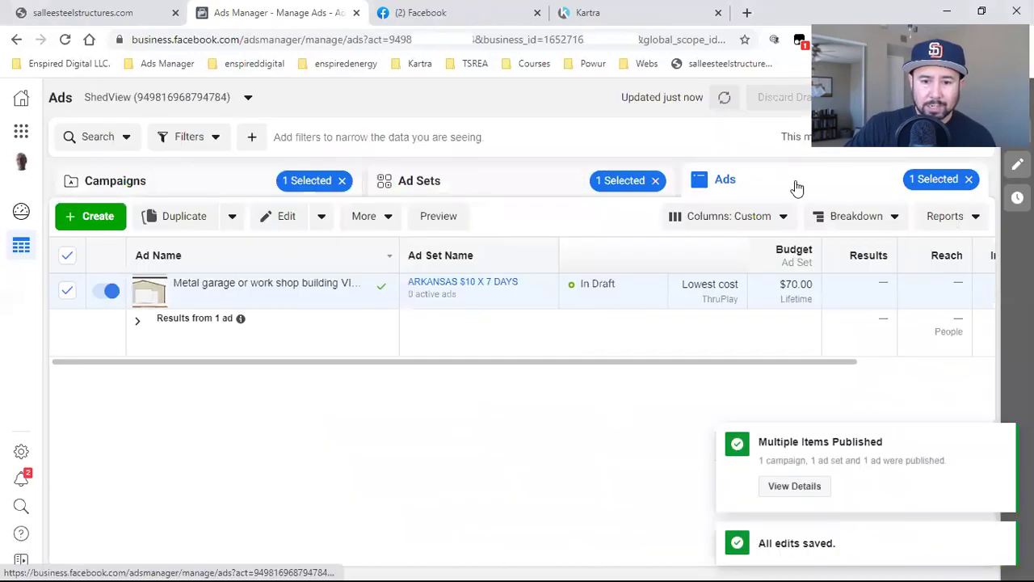
pyautogui.click(655, 181)
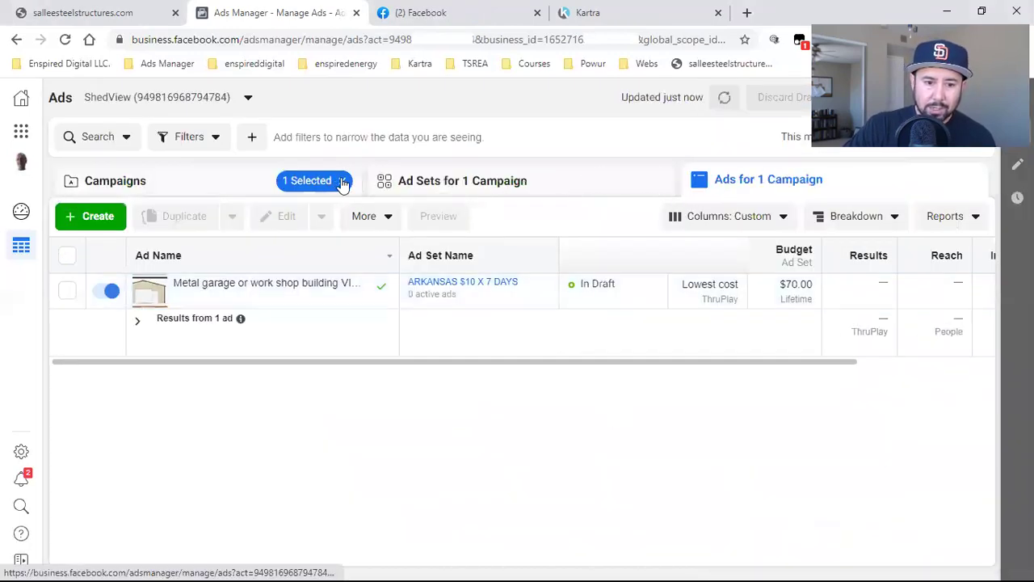
pyautogui.click(282, 182)
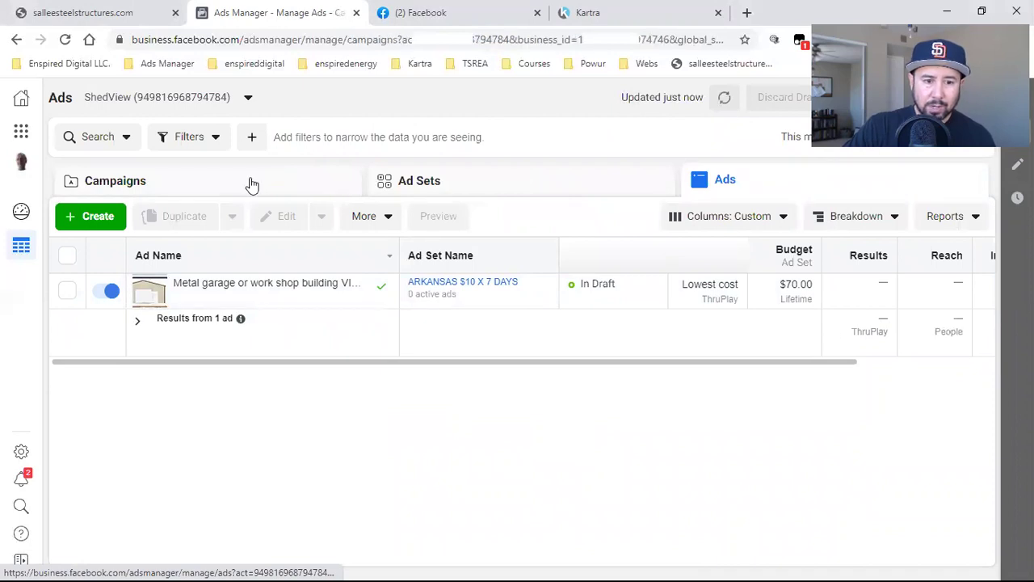
pyautogui.click(252, 185)
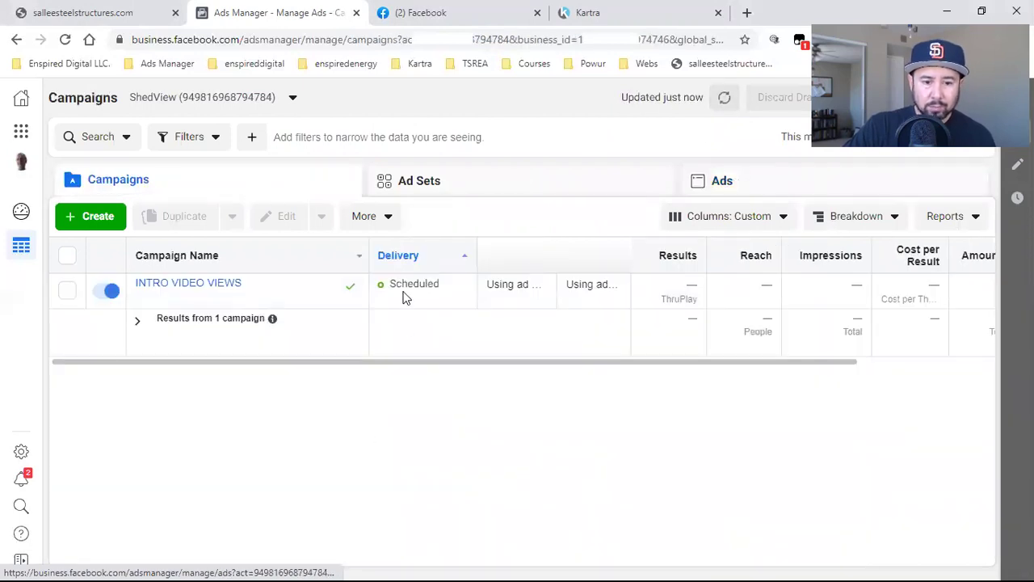
# Check the delivery status of the INTRO VIDEO VIEWS campaign's ad set and ad, and return to the unfiltered campaign list.
pyautogui.click(365, 297)
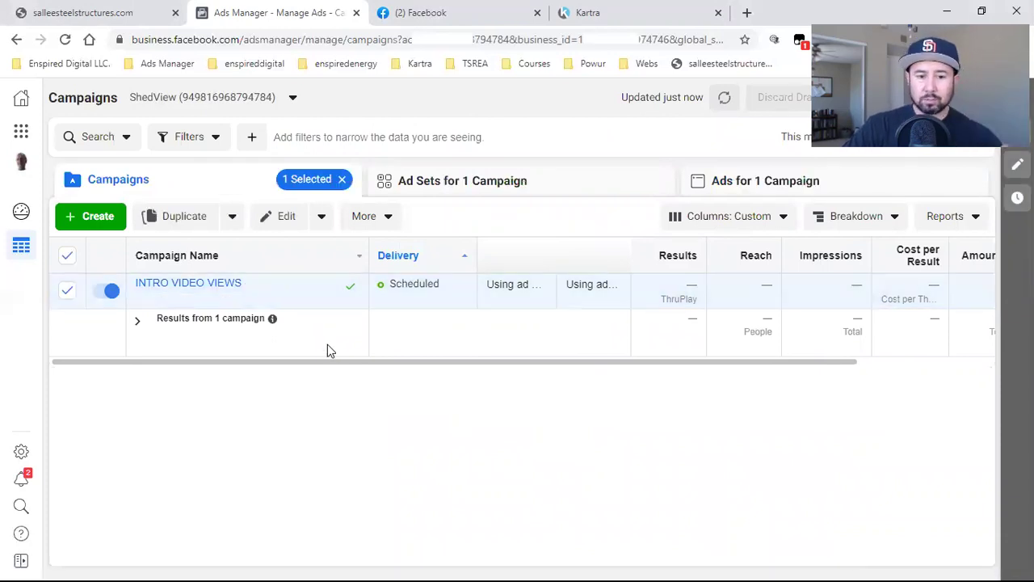
pyautogui.click(440, 184)
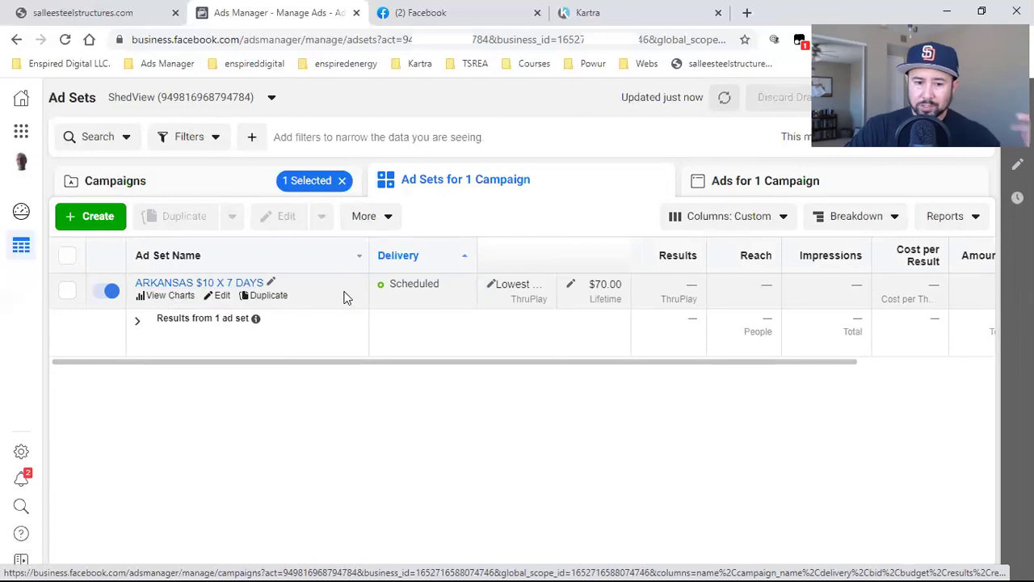
pyautogui.click(743, 190)
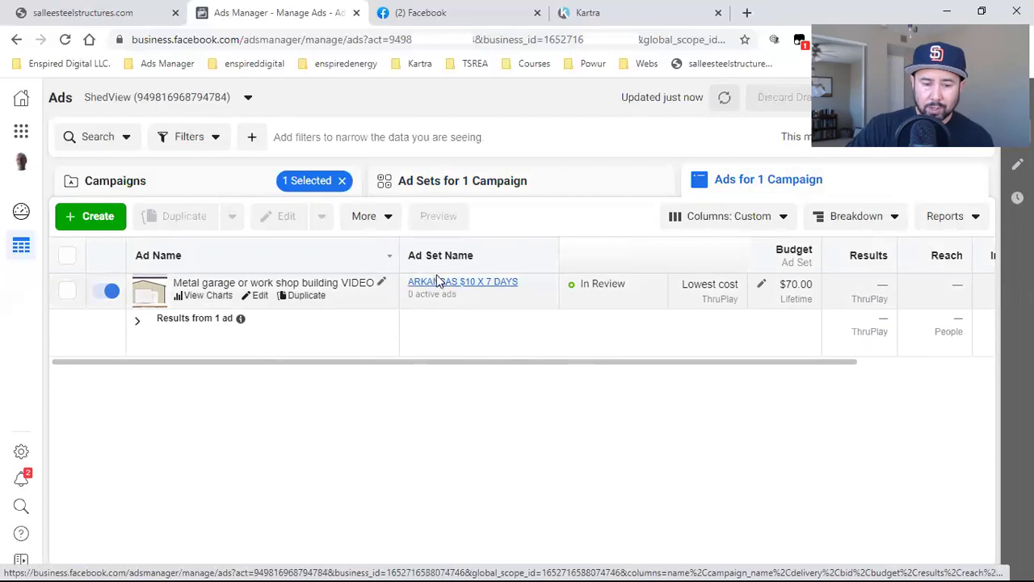
pyautogui.click(595, 286)
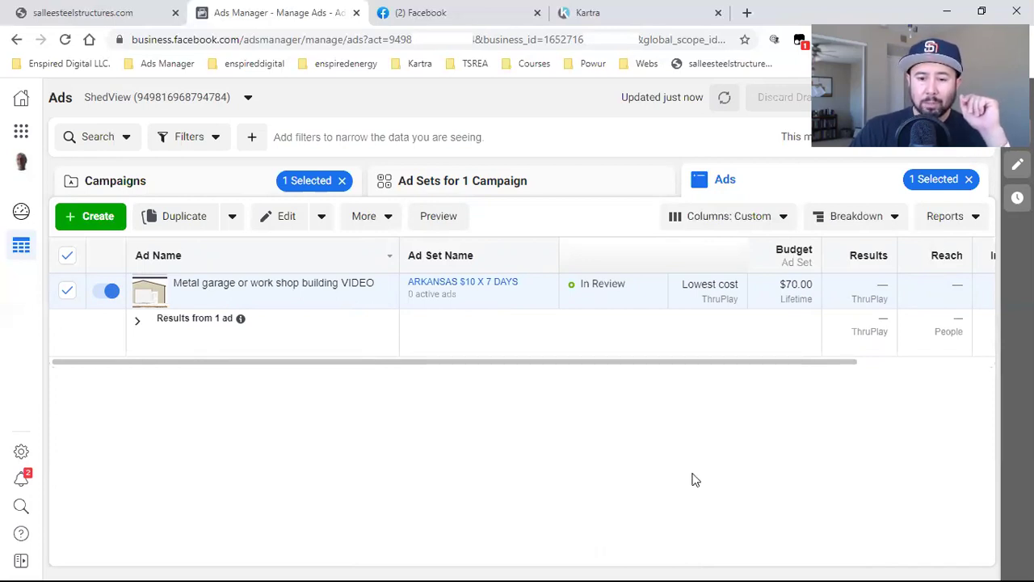
pyautogui.doubleClick(607, 284)
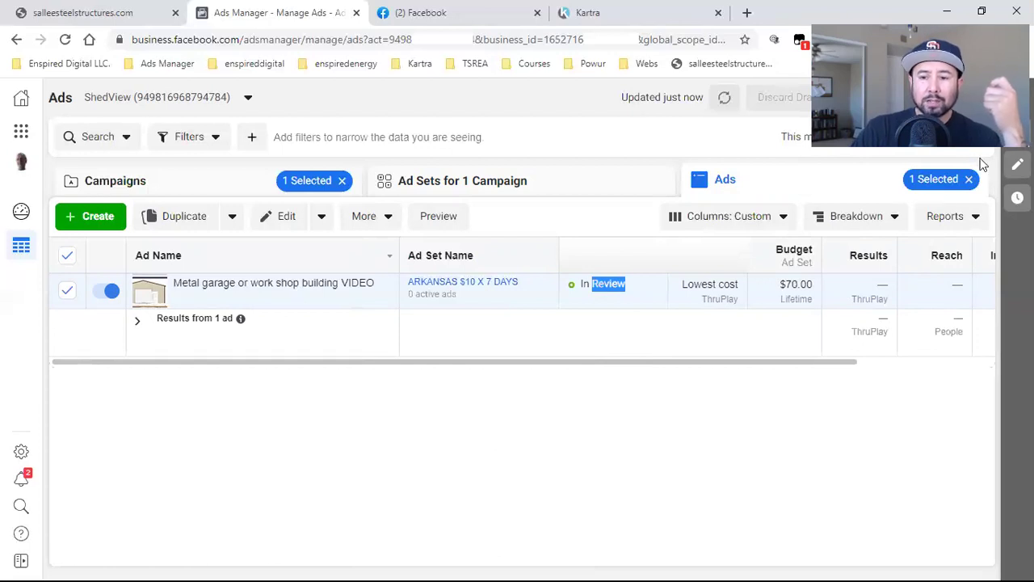
pyautogui.click(969, 181)
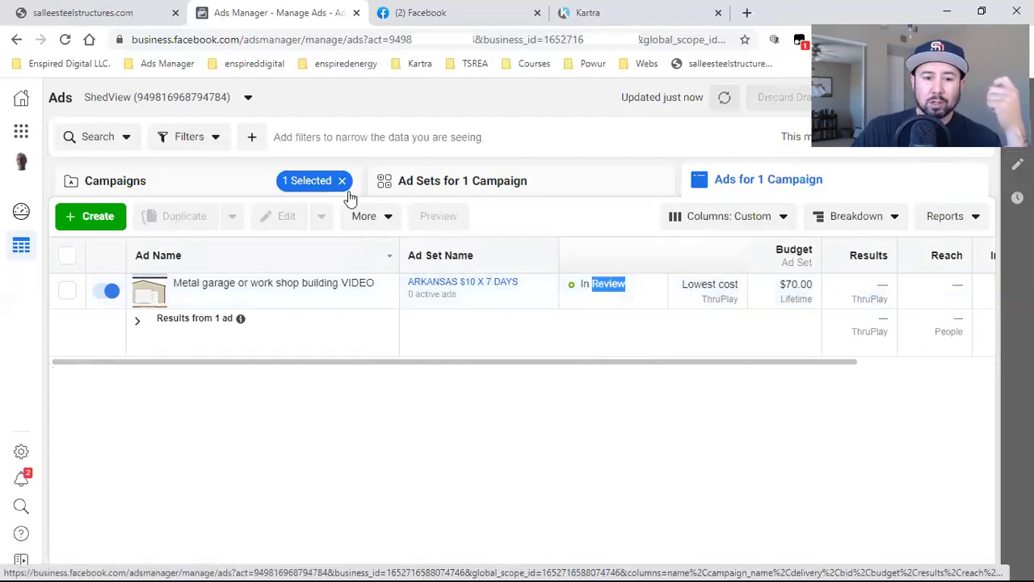
pyautogui.click(247, 189)
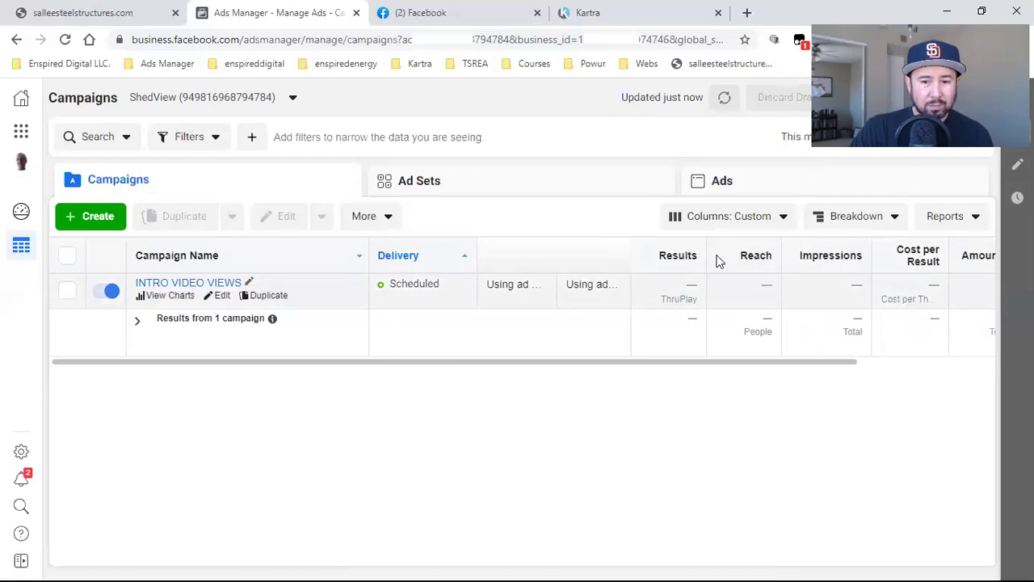
# Examine the selected columns and available metric categories in Customize Columns, and leave the column setup without applying changes.
pyautogui.click(772, 229)
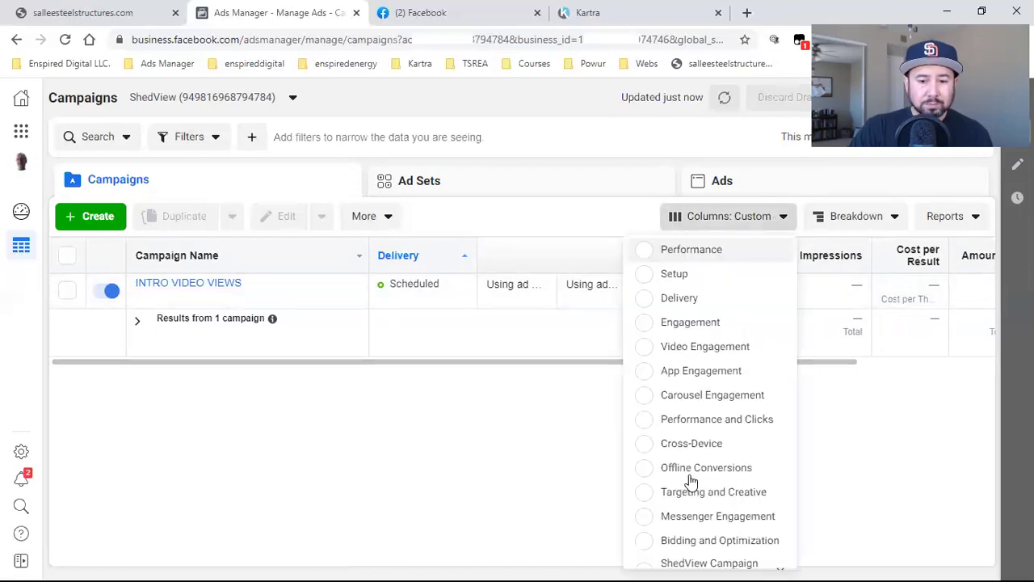
pyautogui.scroll(-3, 694, 477)
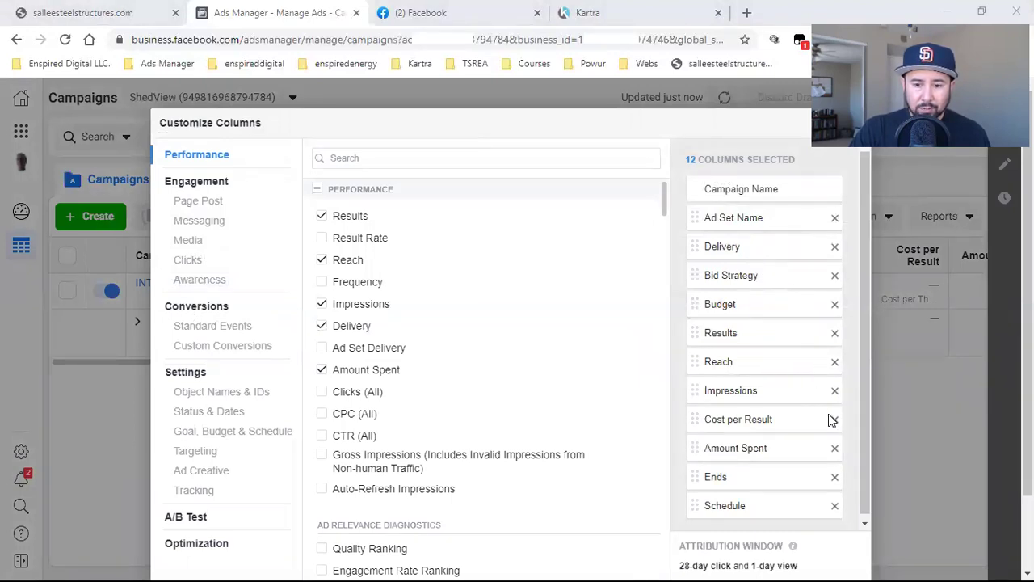
pyautogui.scroll(-1, 830, 393)
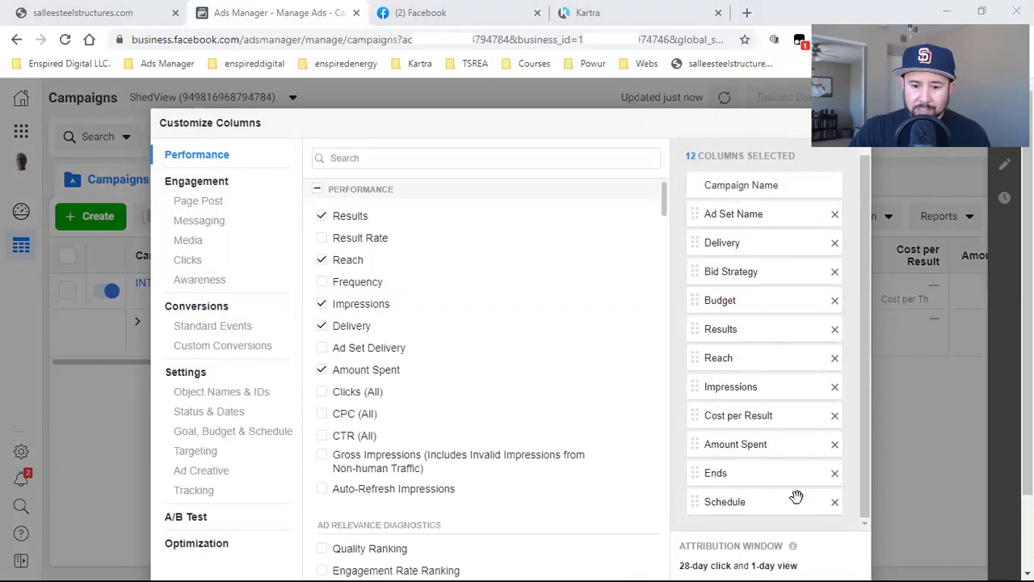
pyautogui.scroll(1, 817, 314)
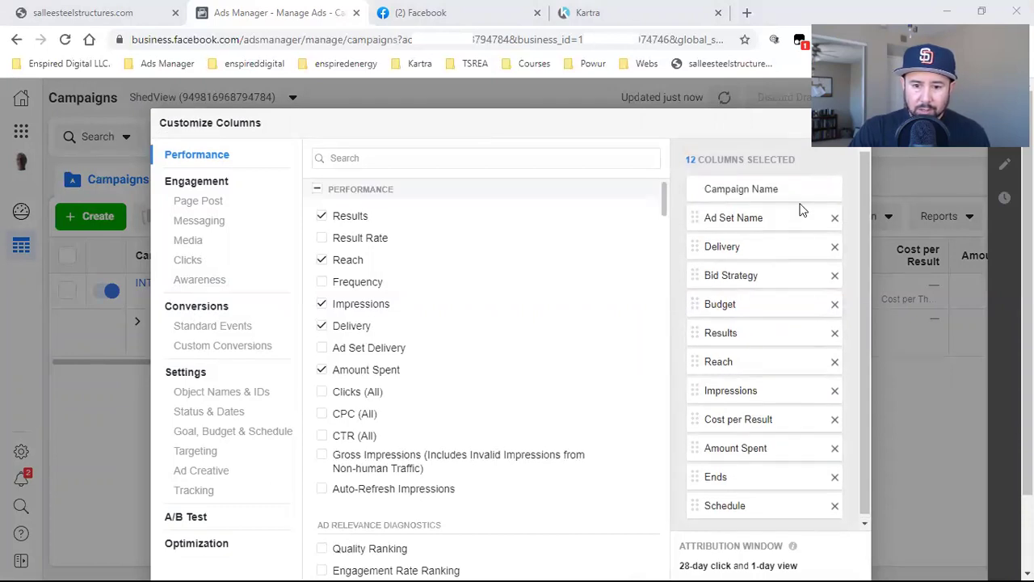
pyautogui.scroll(-1, 803, 438)
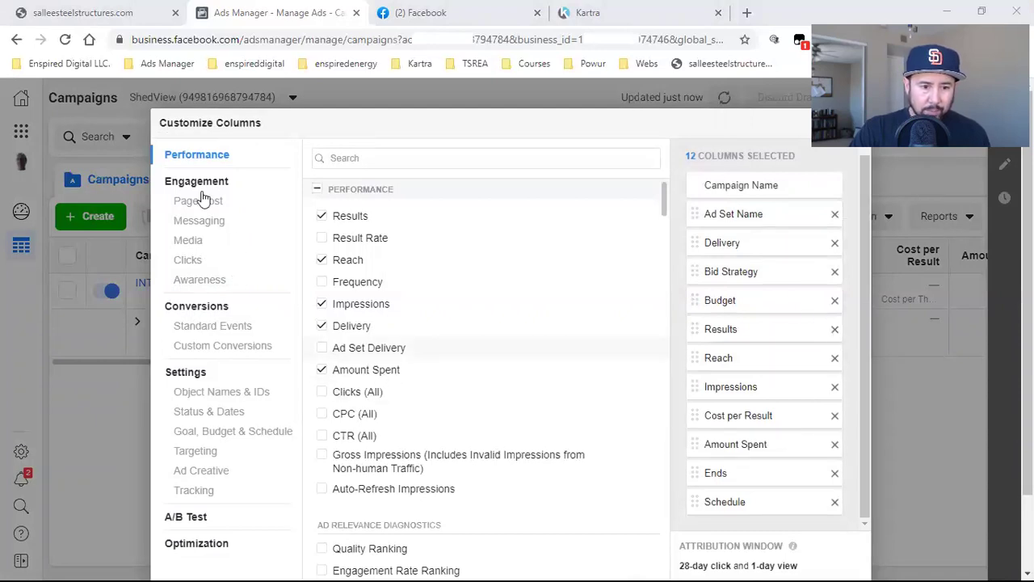
pyautogui.scroll(-2, 238, 392)
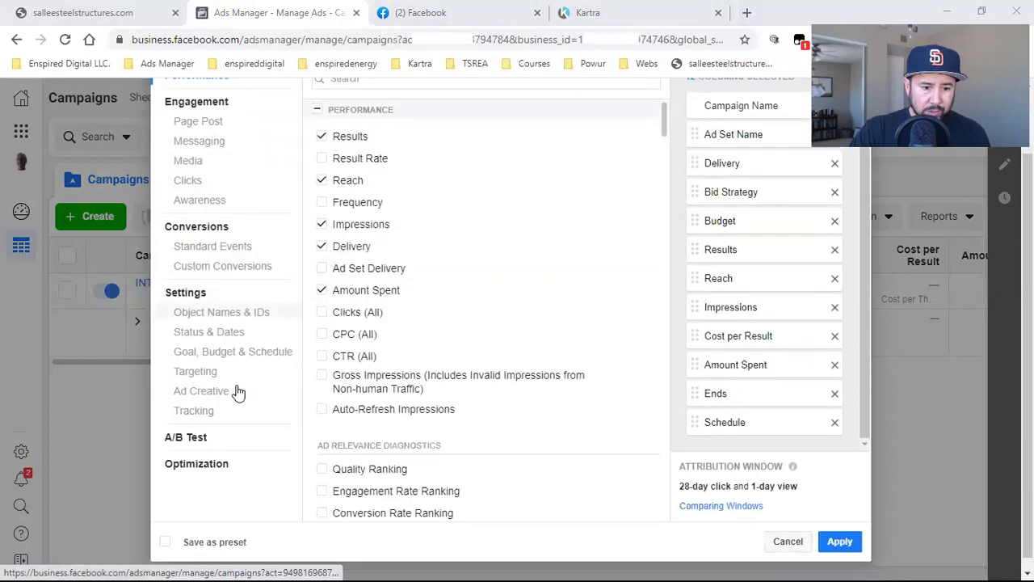
pyautogui.scroll(2, 237, 392)
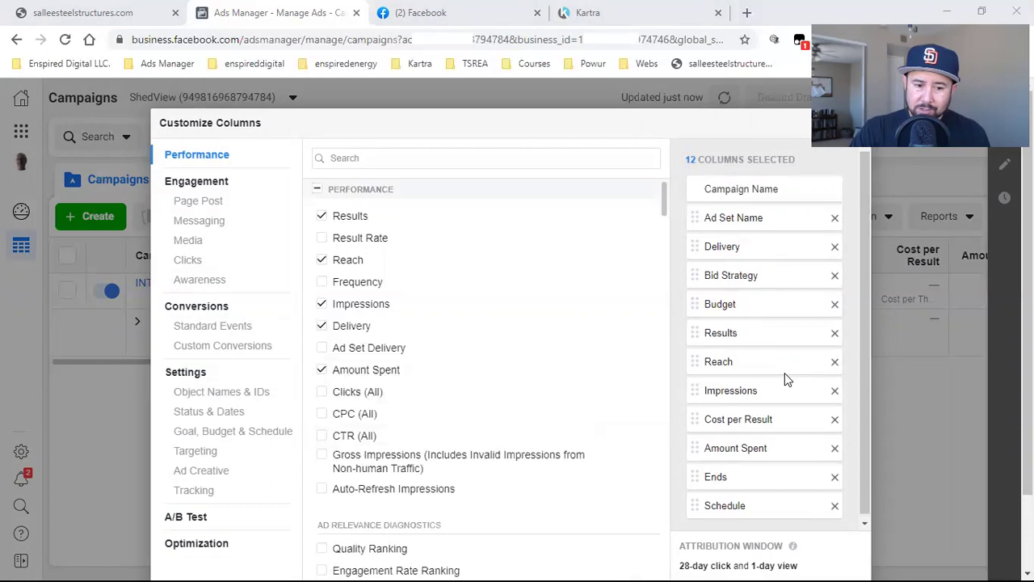
pyautogui.scroll(1, 788, 380)
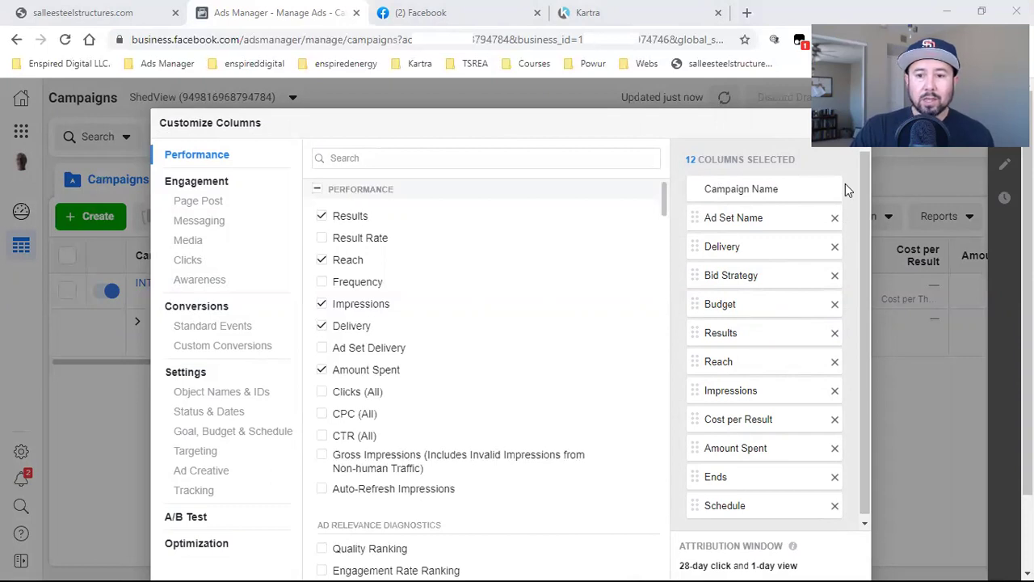
pyautogui.click(854, 124)
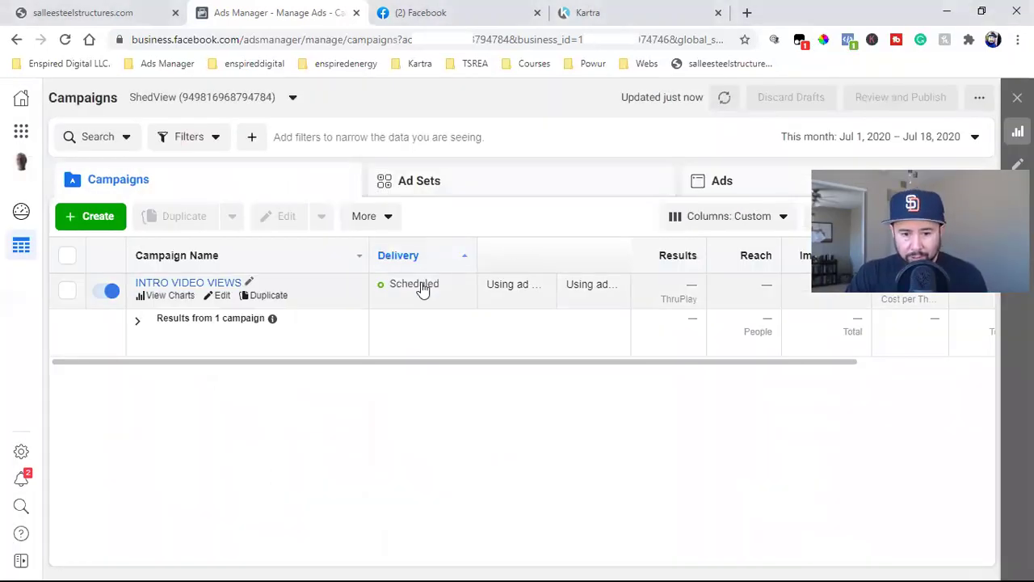